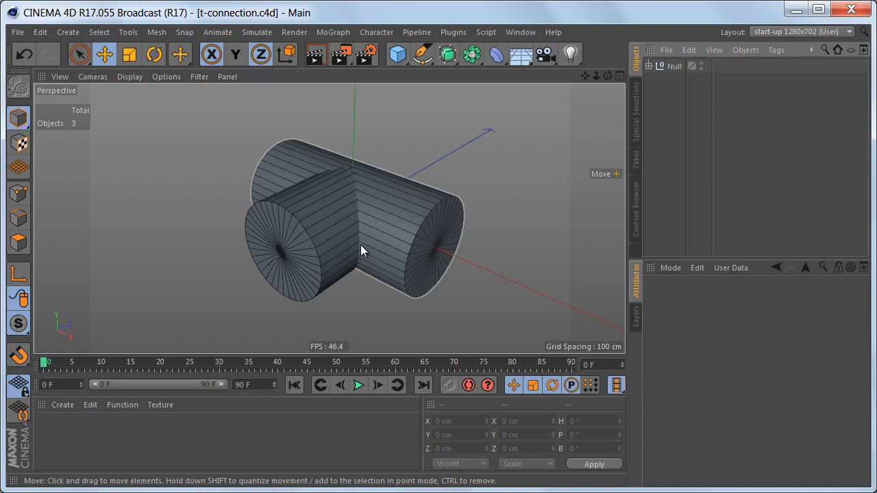
# Step: Hide the Null group with the finished example in both the editor and the renderer
pyautogui.click(340, 263)
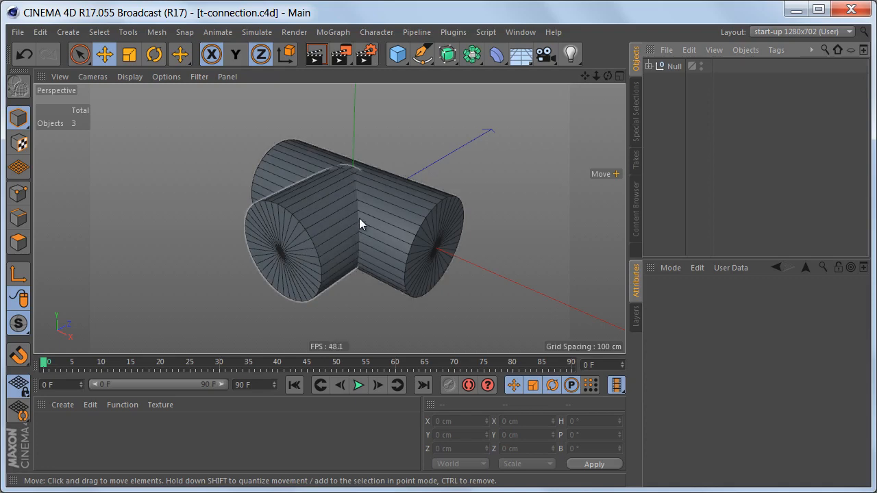
pyautogui.click(418, 243)
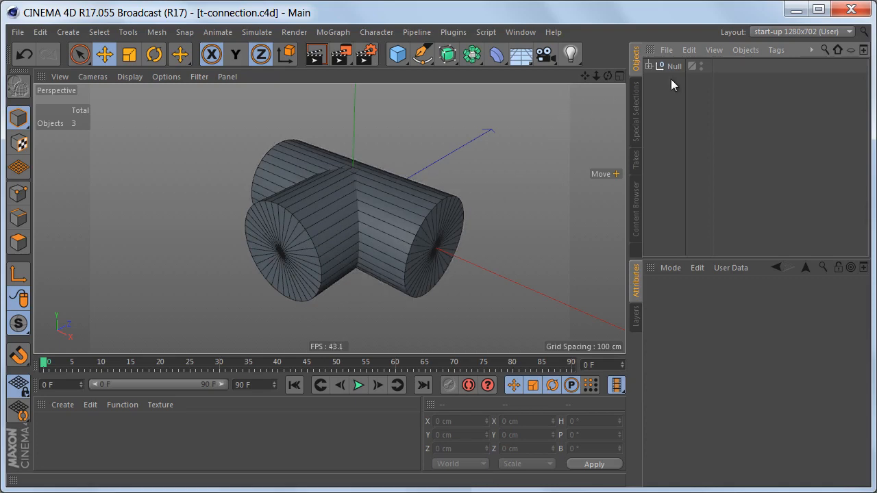
pyautogui.keyDown('ctrl'); pyautogui.click(701, 68); pyautogui.keyUp('ctrl')
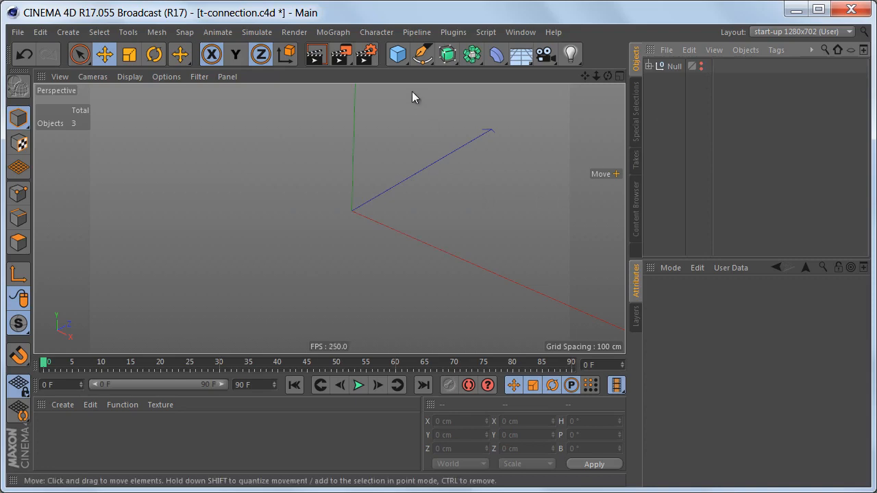
# Step: Add a cylinder primitive and set its orientation to +X
pyautogui.click(398, 54)
pyautogui.click(675, 74)
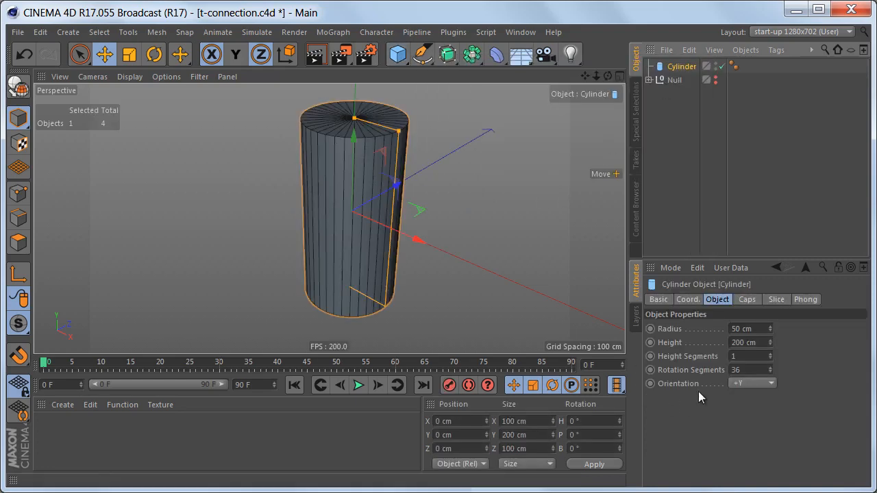
pyautogui.click(749, 383)
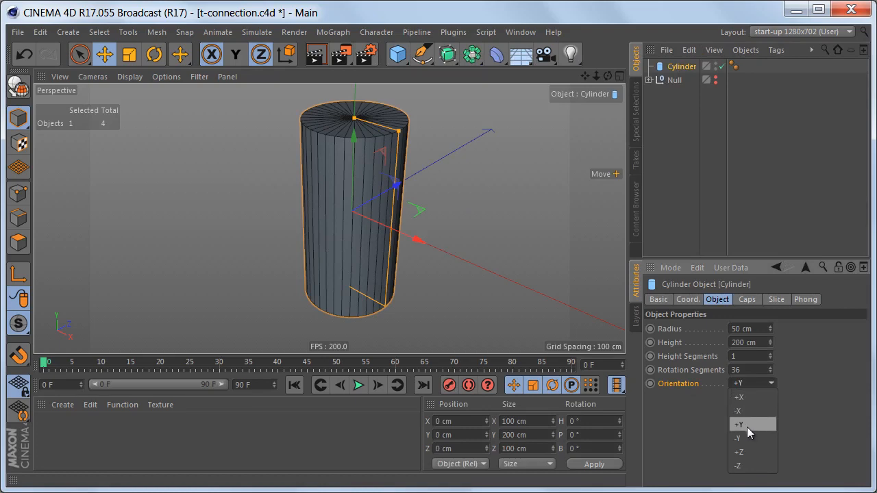
pyautogui.click(752, 396)
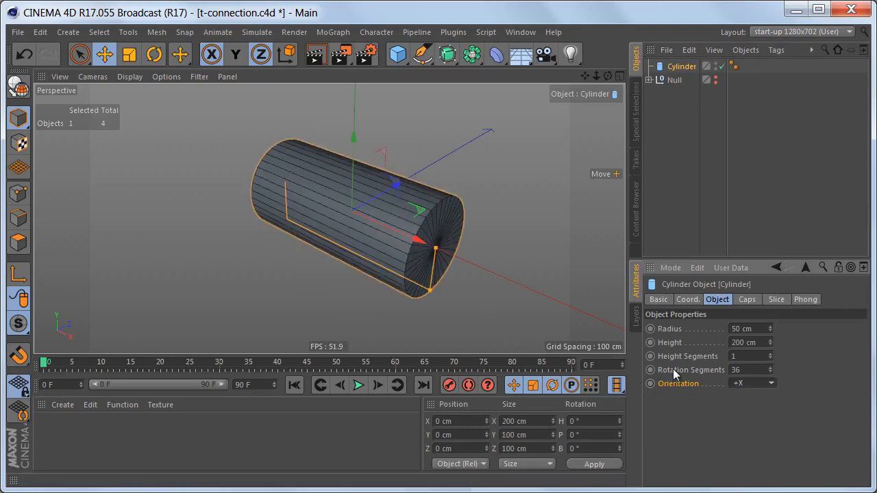
# Step: Set the cylinder's height segments to 2 and turn off its caps
pyautogui.scroll(3, 460, 273)
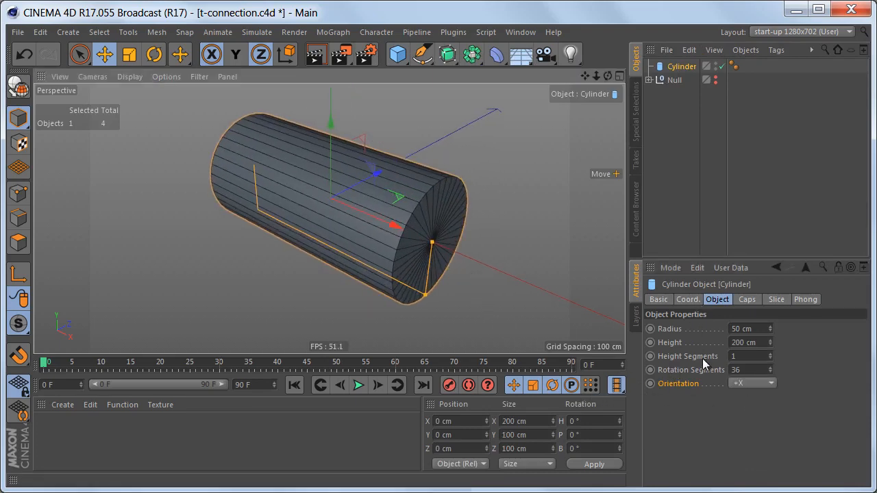
pyautogui.click(758, 357)
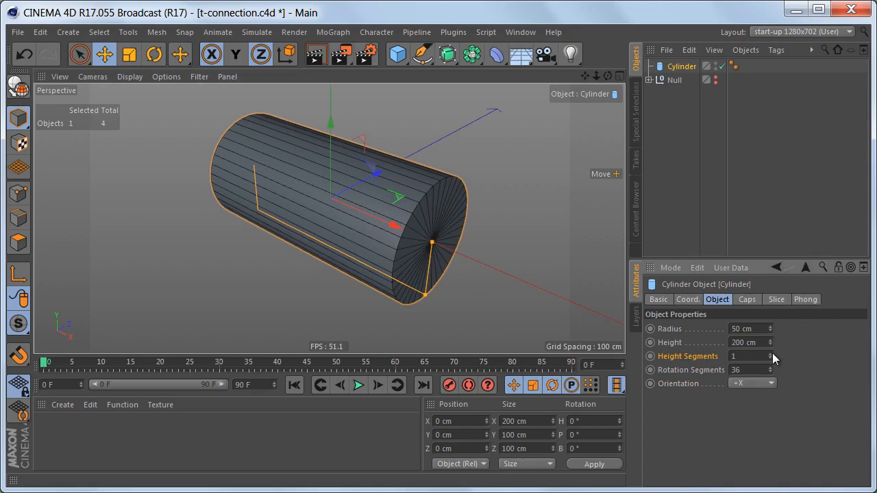
pyautogui.click(770, 354)
pyautogui.scroll(2, 356, 227)
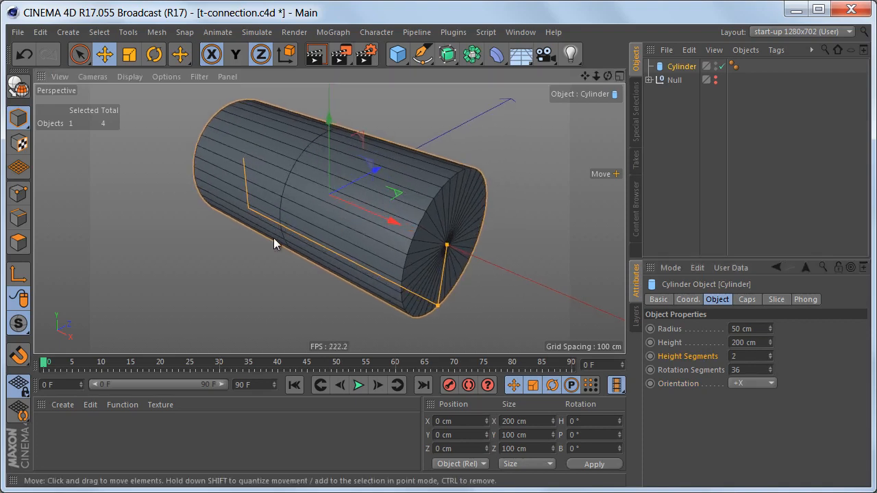
pyautogui.click(748, 300)
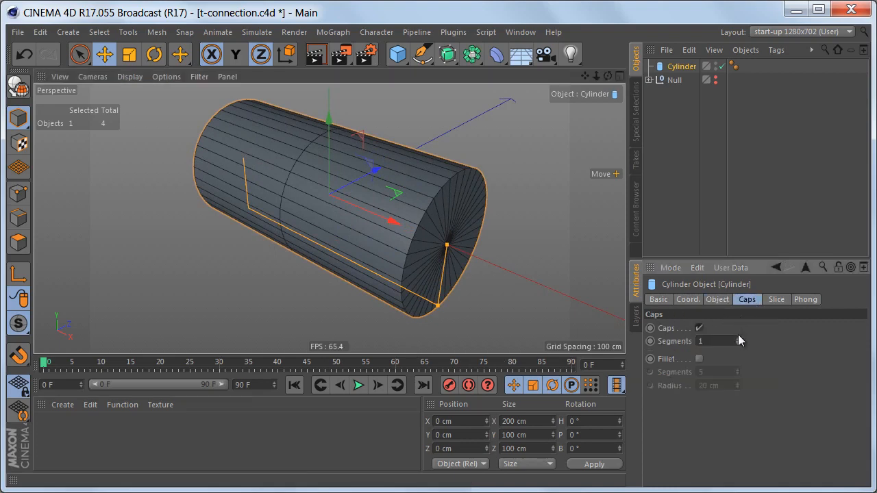
pyautogui.click(700, 328)
pyautogui.click(715, 300)
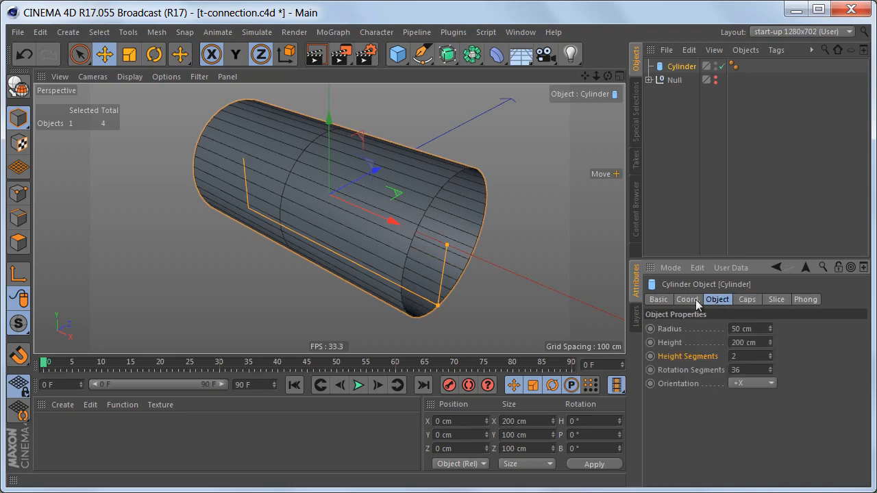
# Step: Set the cylinder's rotation segments to 24
pyautogui.keyDown('alt'); pyautogui.moveTo(378, 221); pyautogui.dragTo(402, 218); pyautogui.keyUp('alt')
pyautogui.keyDown('alt'); pyautogui.moveTo(402, 218); pyautogui.dragTo(411, 232, button='middle'); pyautogui.keyUp('alt')
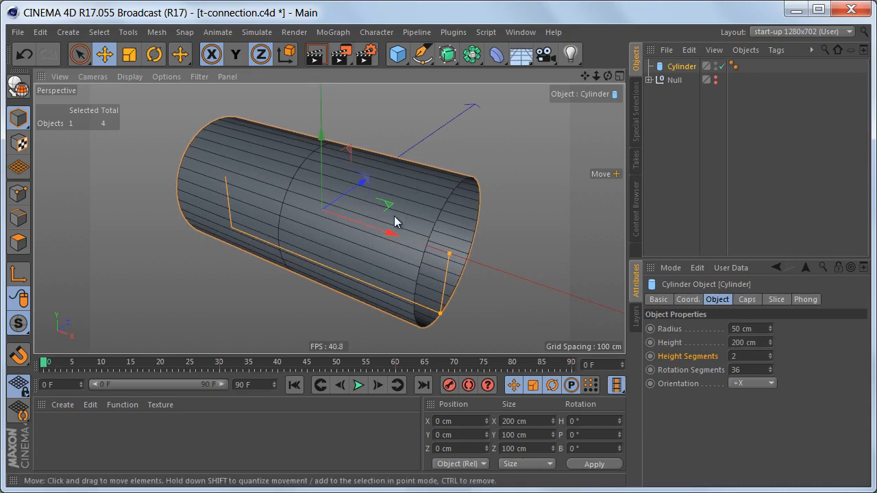
pyautogui.moveTo(389, 250)
pyautogui.keyDown('alt'); pyautogui.mouseDown()
pyautogui.moveTo(396, 255)
pyautogui.moveTo(388, 251)
pyautogui.mouseUp(); pyautogui.keyUp('alt')
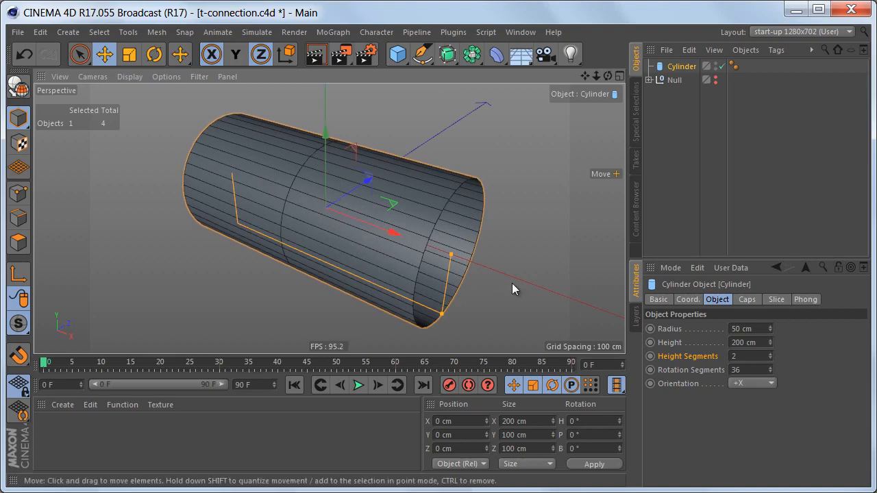
pyautogui.click(695, 371)
pyautogui.click(740, 370)
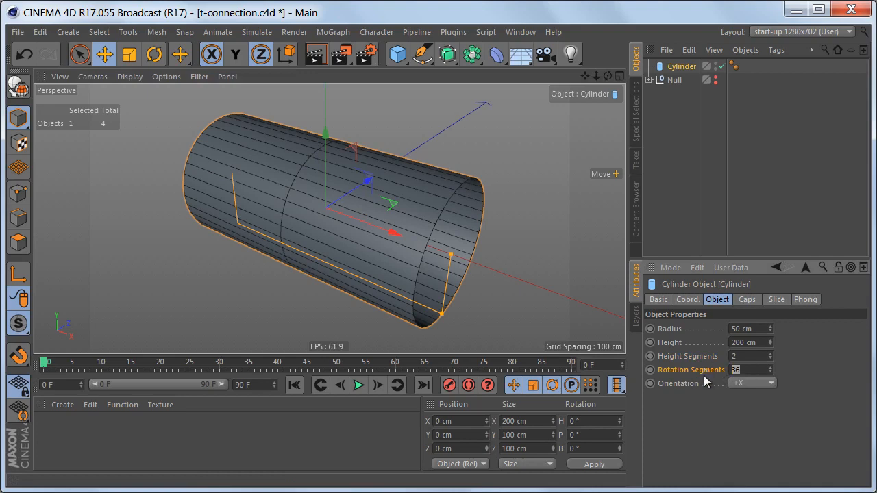
pyautogui.write('24')
pyautogui.press('Return')
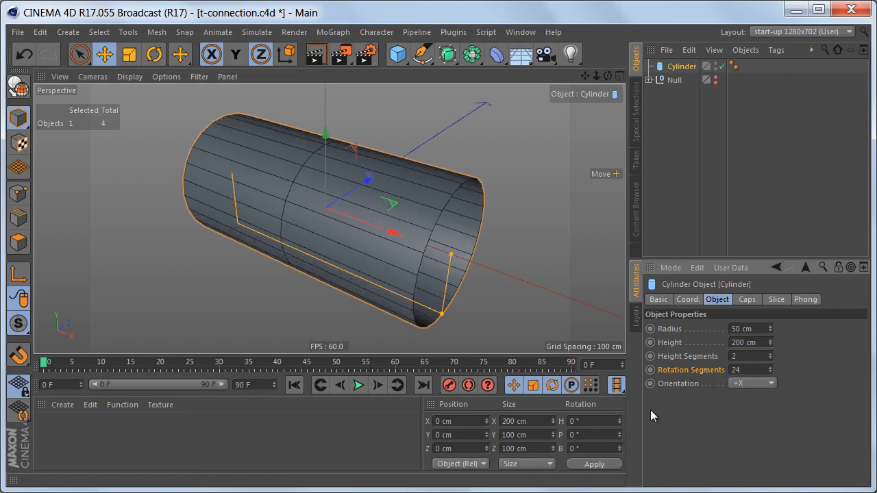
# Step: Make the cylinder editable and rename it t-connection
pyautogui.keyDown('alt'); pyautogui.moveTo(382, 231); pyautogui.dragTo(391, 233, button='middle'); pyautogui.keyUp('alt')
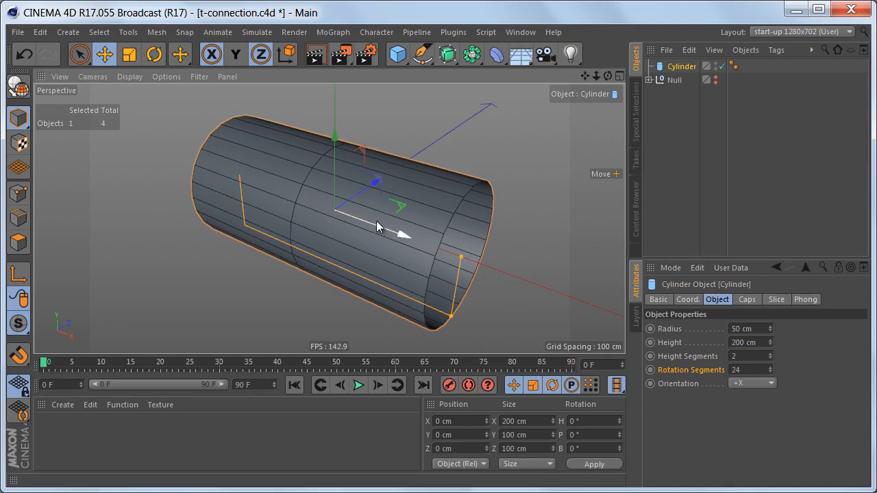
pyautogui.press('c')
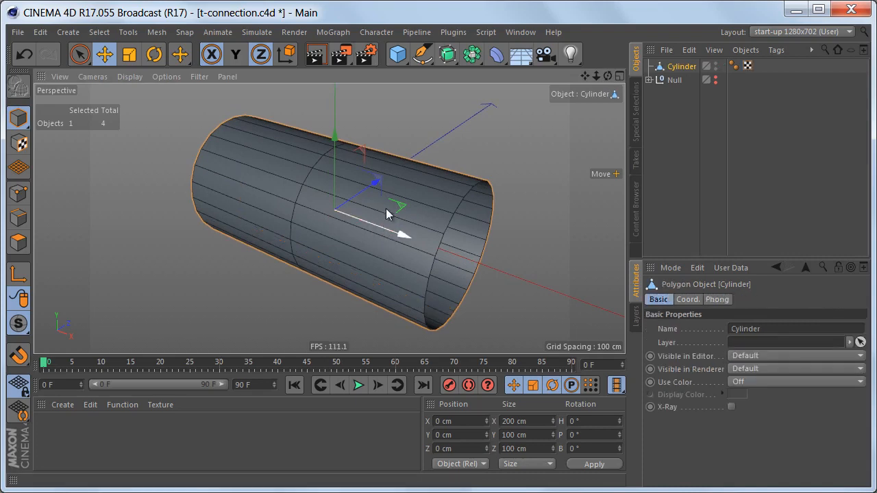
pyautogui.doubleClick(682, 66)
pyautogui.write('t-connection')
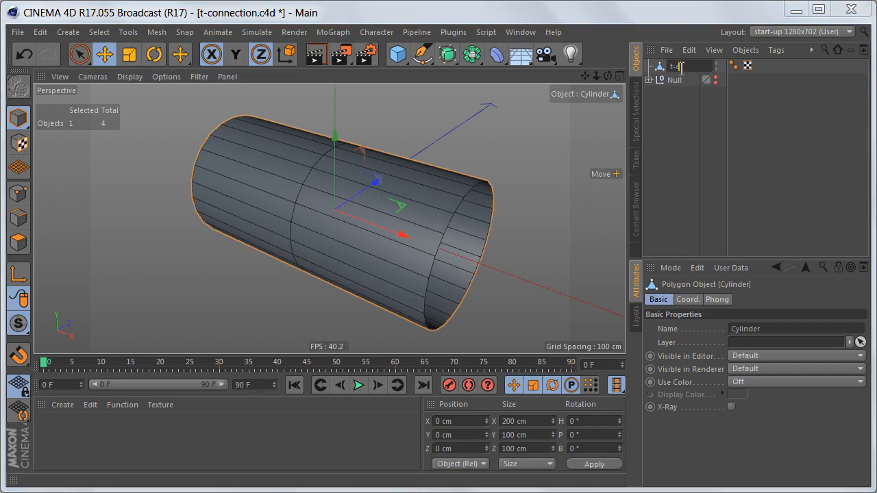
pyautogui.press('Return')
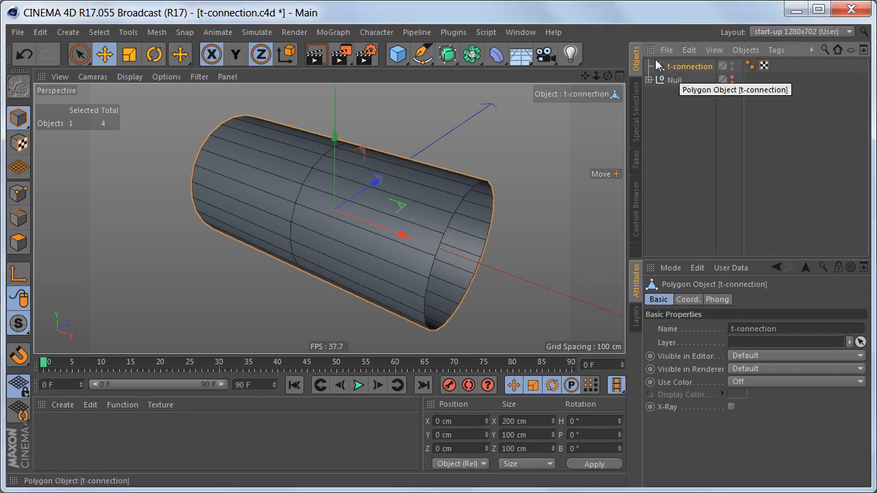
# Step: Switch to point mode and show the t-connection tube enlarged in the Top view
pyautogui.keyDown('alt'); pyautogui.moveTo(332, 200); pyautogui.dragTo(328, 201, button='middle'); pyautogui.keyUp('alt')
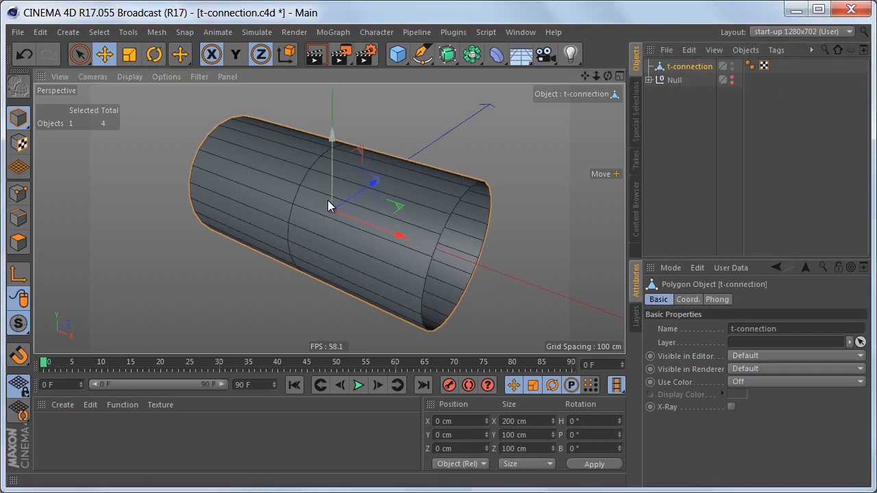
pyautogui.press('Return')
pyautogui.press('F5')
pyautogui.middleClick(420, 193)
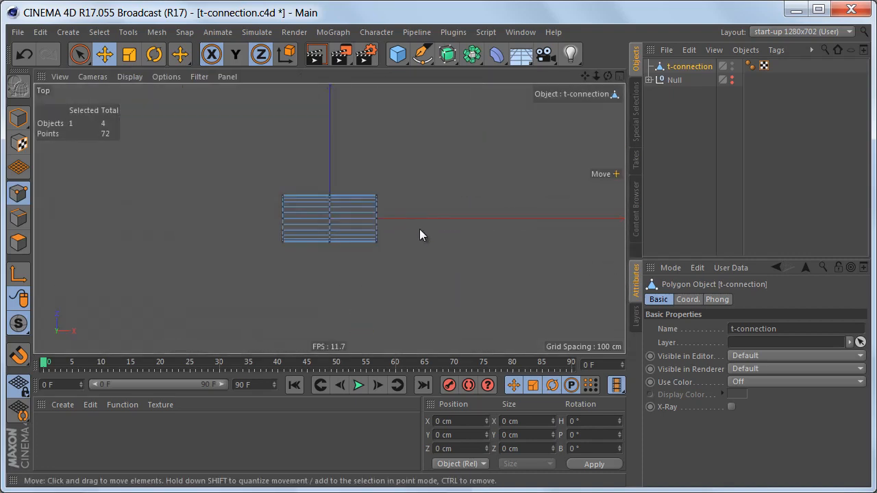
pyautogui.scroll(5, 339, 249)
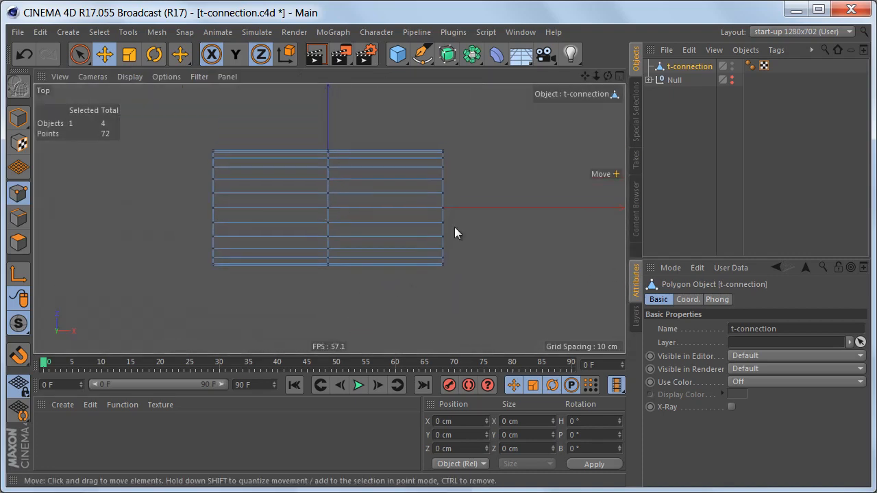
# Step: Activate the Knife in Line mode with Restrict to Selection and Visible Only off and Constrain on at 45°
pyautogui.rightClick(483, 164)
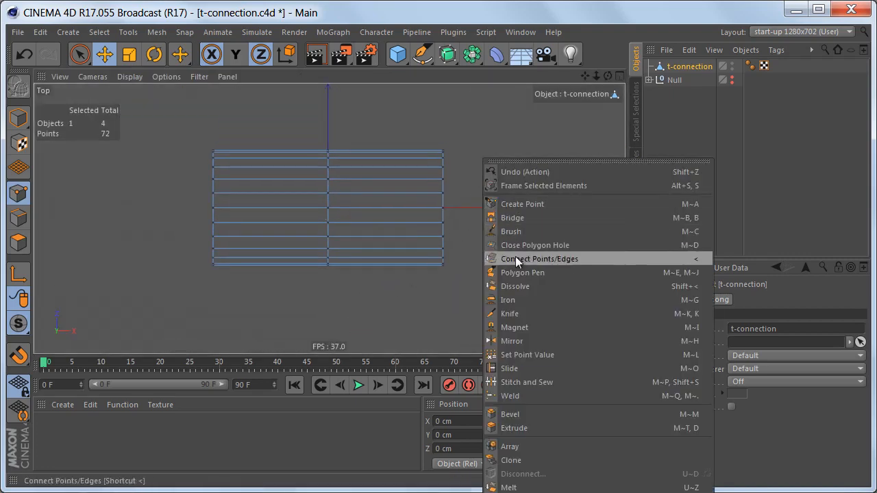
pyautogui.click(524, 313)
pyautogui.scroll(3, 434, 226)
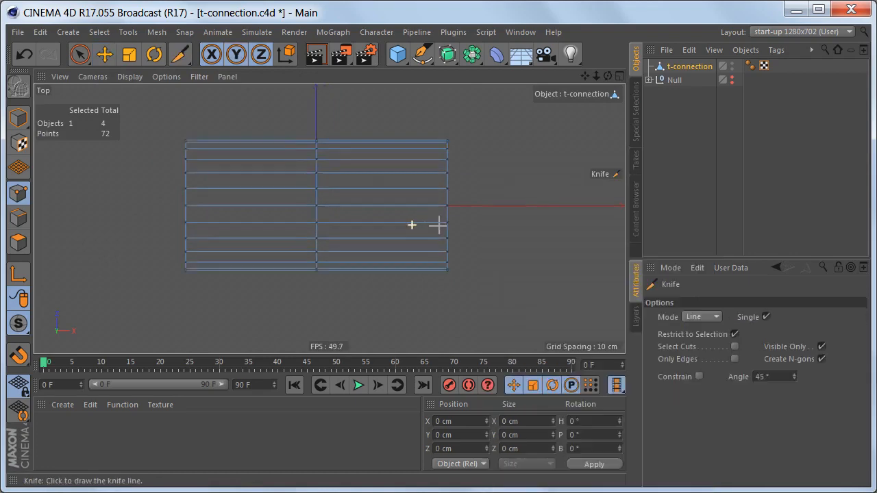
pyautogui.click(669, 317)
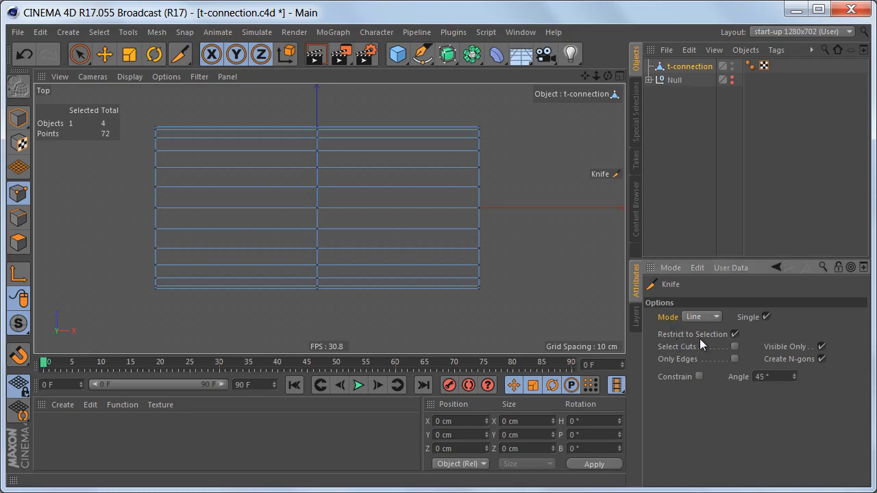
pyautogui.click(735, 334)
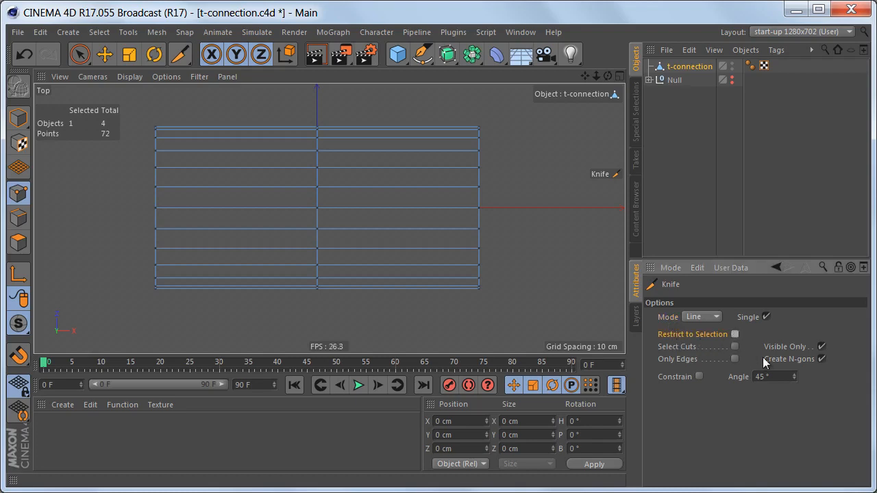
pyautogui.click(792, 347)
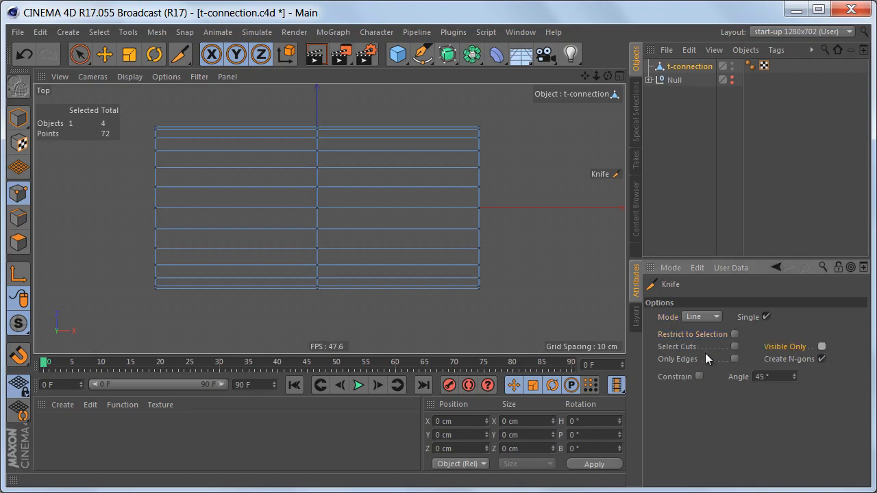
pyautogui.click(676, 377)
pyautogui.click(777, 377)
# Step: Cut two mirrored 45° diagonal lines from the tube's centre point out past its front edge, forming an inverted V
pyautogui.scroll(1, 392, 281)
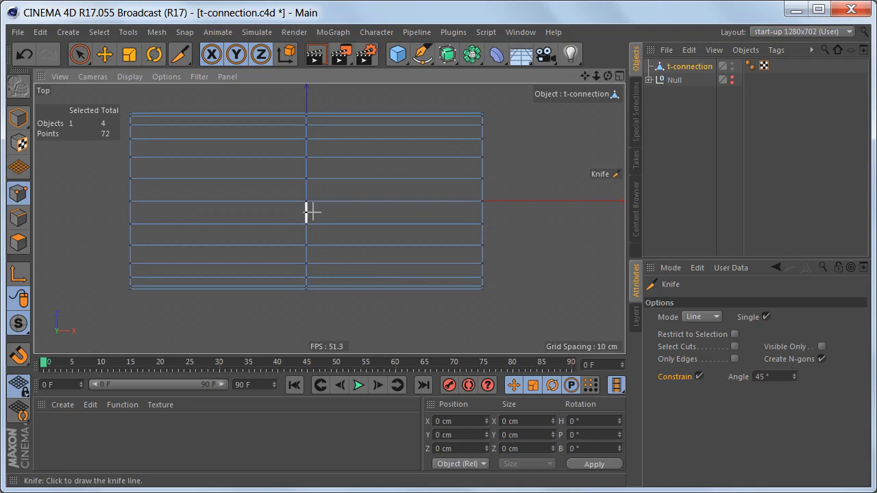
pyautogui.moveTo(311, 204); pyautogui.dragTo(423, 333)
pyautogui.moveTo(306, 204); pyautogui.dragTo(212, 314)
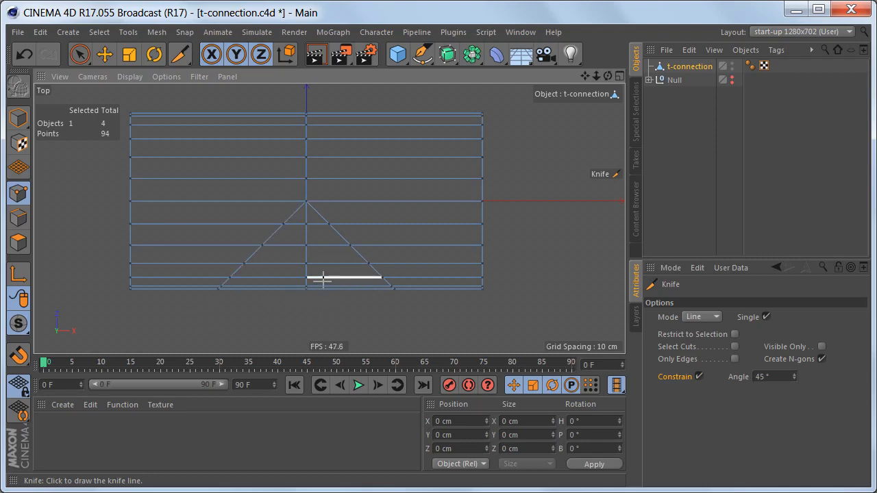
# Step: Select all polygons between the two diagonal cuts with Rectangle Selection, including hidden ones, and show them in the Perspective view
pyautogui.keyDown('alt'); pyautogui.moveTo(323, 279); pyautogui.dragTo(345, 280, button='middle'); pyautogui.keyUp('alt')
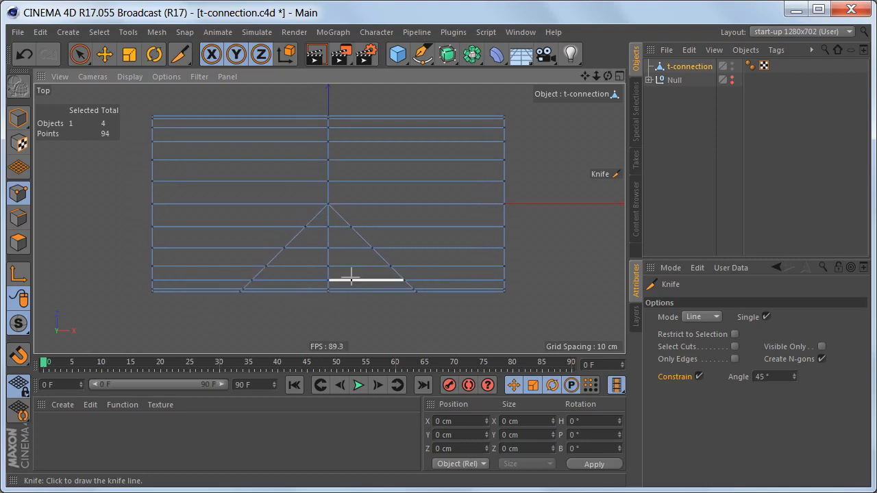
pyautogui.press('Tab')
pyautogui.press('q')
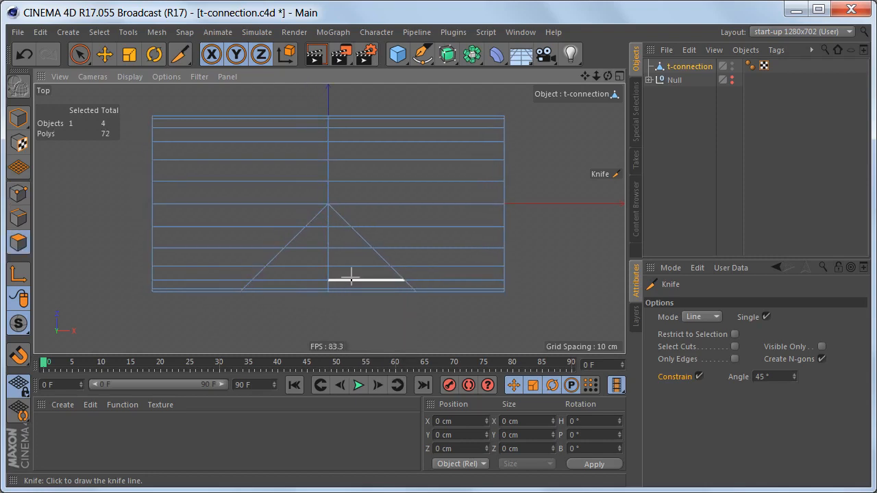
pyautogui.press('0')
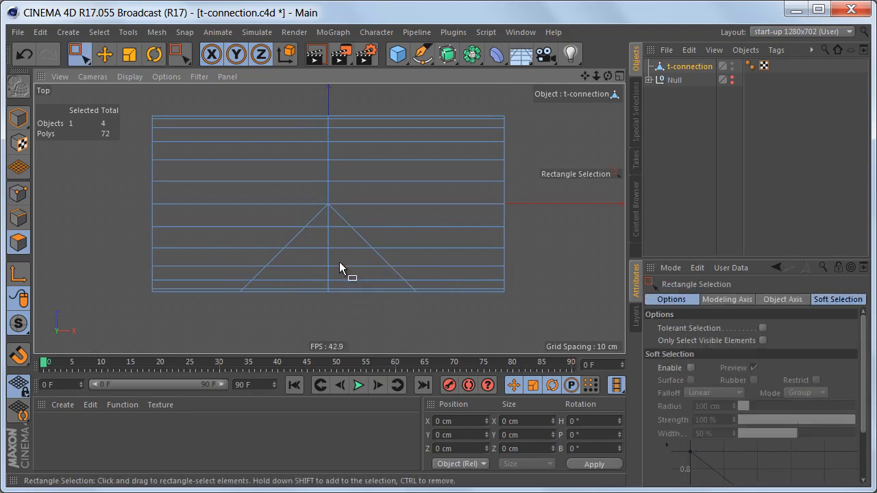
pyautogui.click(675, 341)
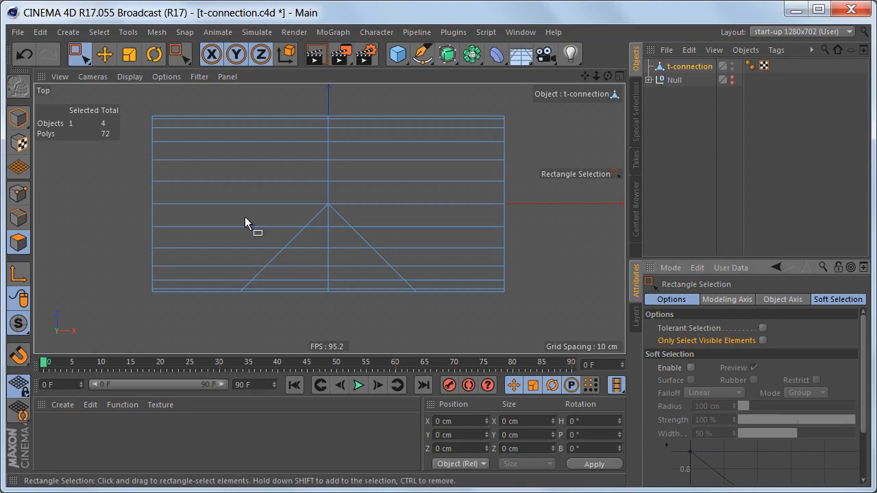
pyautogui.moveTo(225, 195); pyautogui.dragTo(435, 330)
pyautogui.middleClick(400, 274)
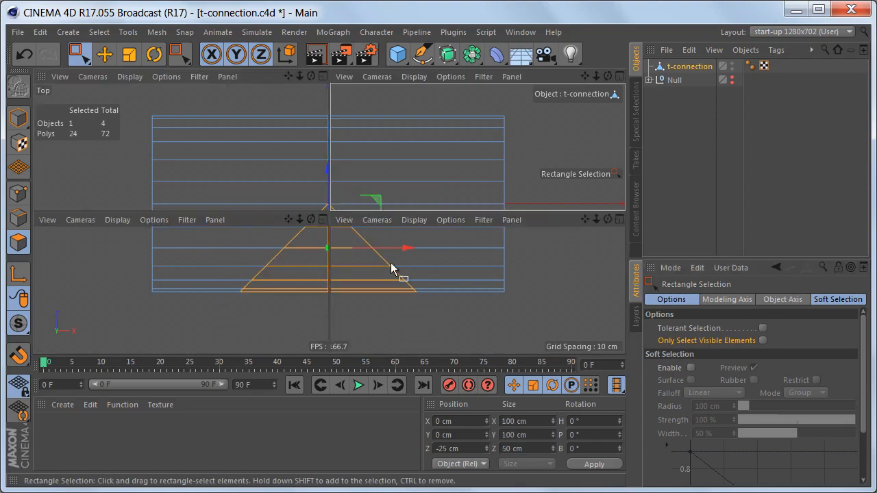
pyautogui.middleClick(248, 192)
pyautogui.moveTo(333, 246)
pyautogui.keyDown('alt'); pyautogui.mouseDown()
pyautogui.moveTo(347, 209)
pyautogui.moveTo(333, 151)
pyautogui.moveTo(345, 249)
pyautogui.moveTo(363, 249)
pyautogui.moveTo(324, 234)
pyautogui.moveTo(334, 237)
pyautogui.mouseUp(); pyautogui.keyUp('alt')
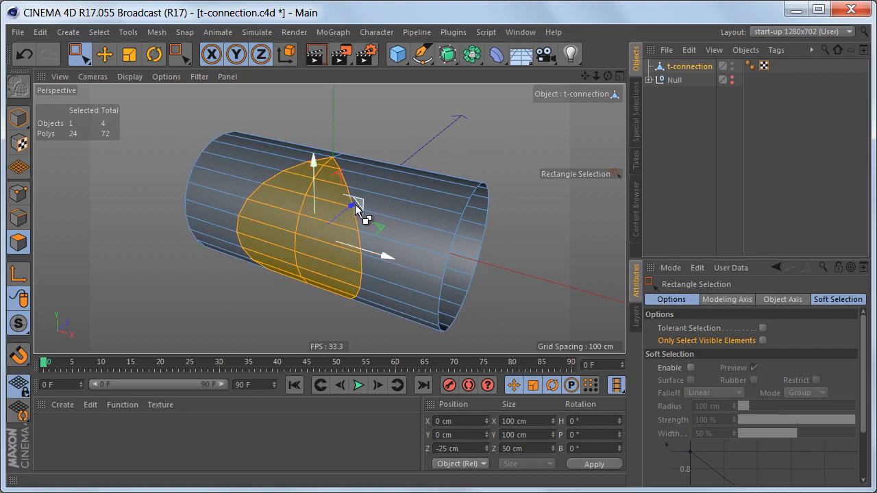
# Step: Extrude the selected polygons outward along Z and flatten their end to a Z size of 0 cm, at about Z -101 cm
pyautogui.keyDown('ctrl'); pyautogui.moveTo(348, 206); pyautogui.dragTo(241, 289); pyautogui.keyUp('ctrl')
pyautogui.press('t')
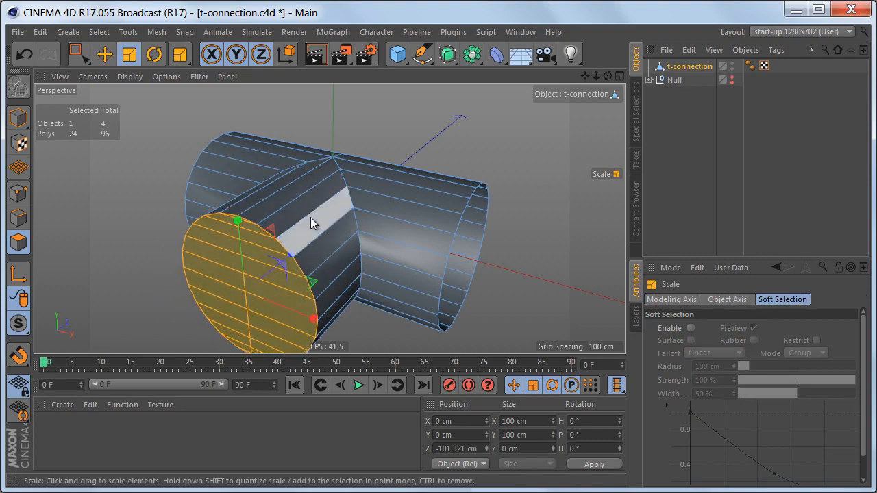
pyautogui.moveTo(313, 219)
pyautogui.keyDown('alt'); pyautogui.mouseDown()
pyautogui.moveTo(337, 205)
pyautogui.moveTo(307, 211)
pyautogui.mouseUp(); pyautogui.keyUp('alt')
# Step: Melt the selected polygons at the branch's end into a single n-gon and delete it, leaving the pipe open
pyautogui.rightClick(418, 149)
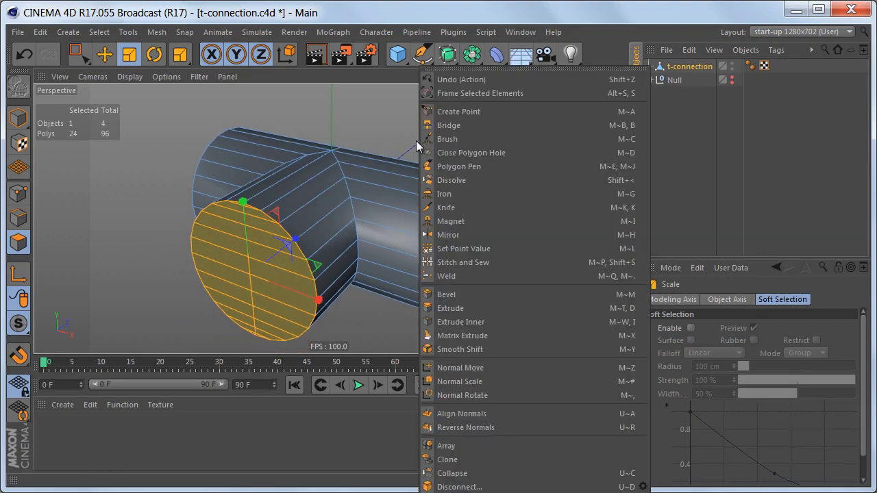
pyautogui.click(370, 114)
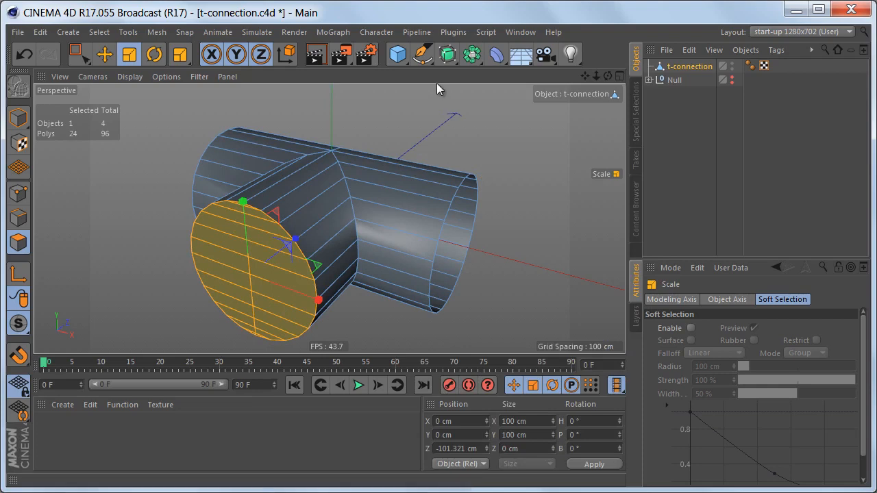
pyautogui.rightClick(437, 85)
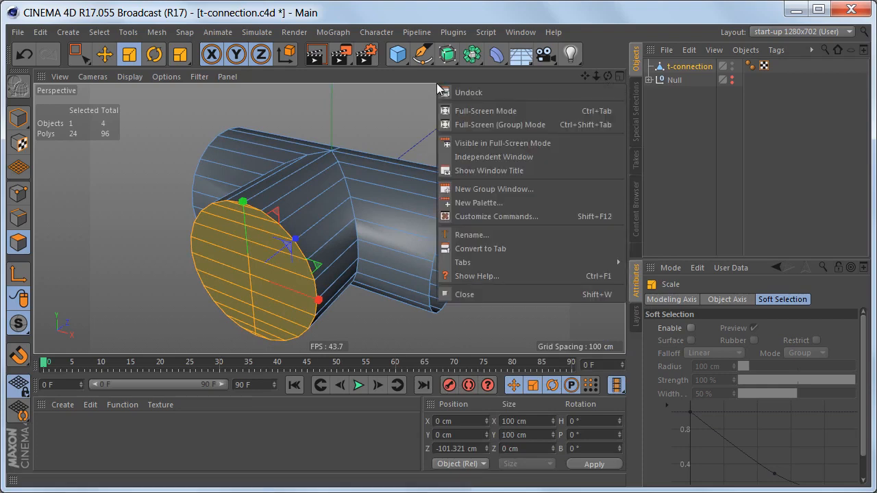
pyautogui.click(396, 86)
pyautogui.rightClick(396, 86)
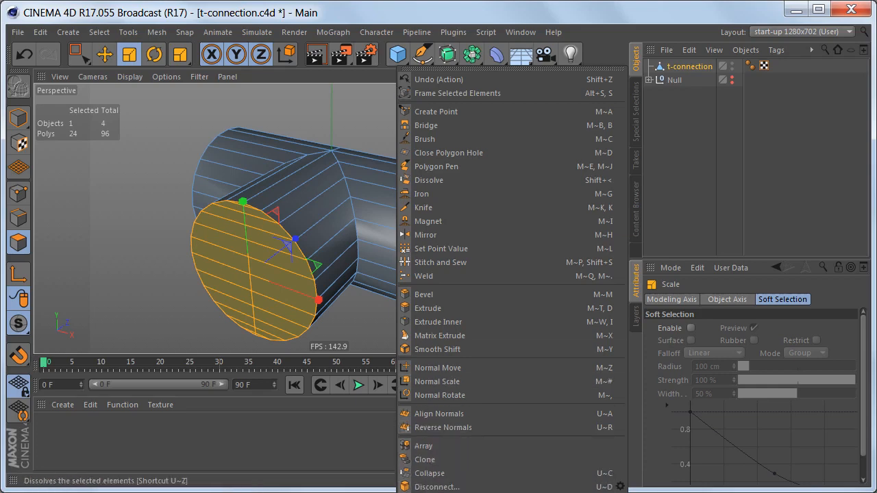
pyautogui.click(429, 492)
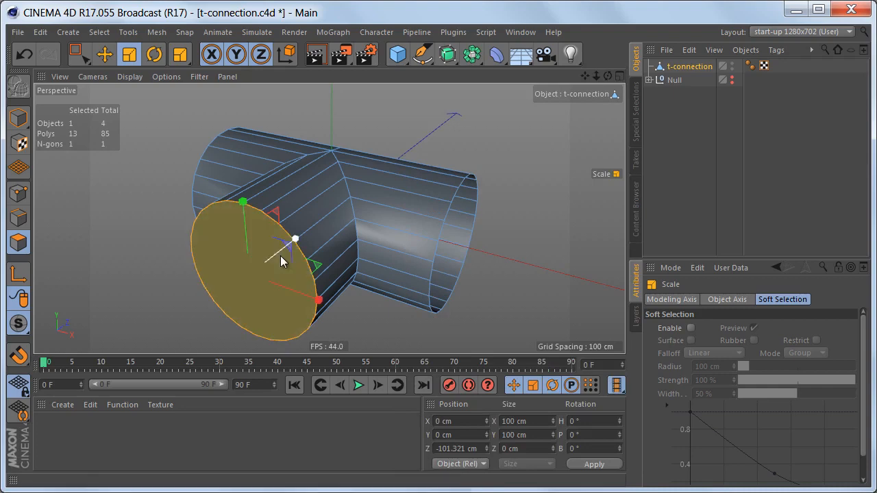
pyautogui.press('Delete')
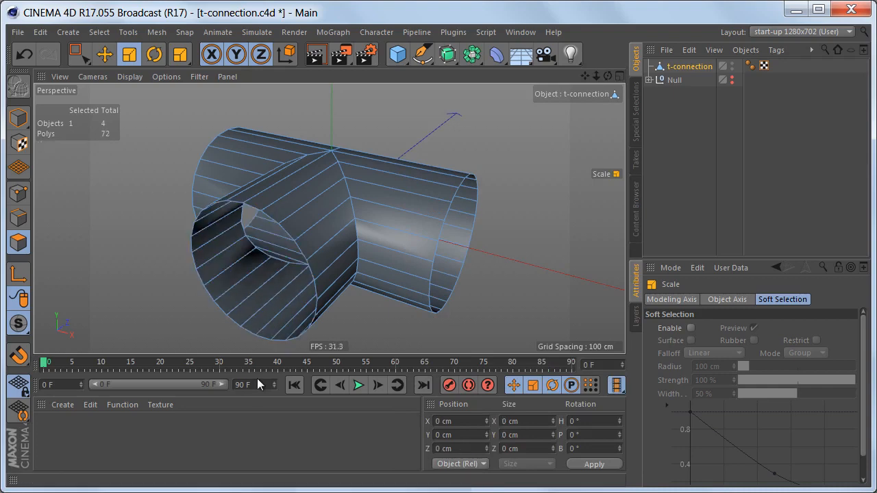
# Step: Add a Subdivision Surface as parent of the t-connection mesh and name it t-connection as well
pyautogui.keyDown('alt'); pyautogui.moveTo(302, 188); pyautogui.dragTo(374, 213); pyautogui.keyUp('alt')
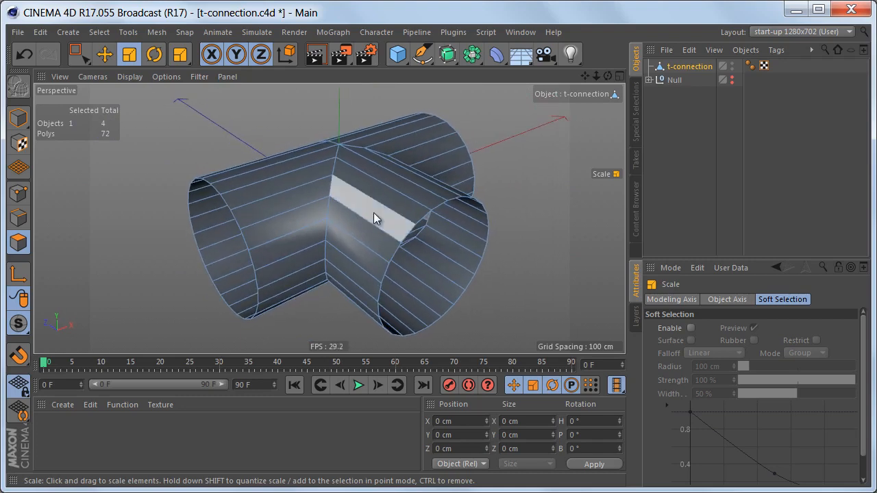
pyautogui.keyDown('alt'); pyautogui.click(449, 56); pyautogui.keyUp('alt')
pyautogui.keyDown('alt'); pyautogui.moveTo(401, 161); pyautogui.dragTo(399, 155); pyautogui.keyUp('alt')
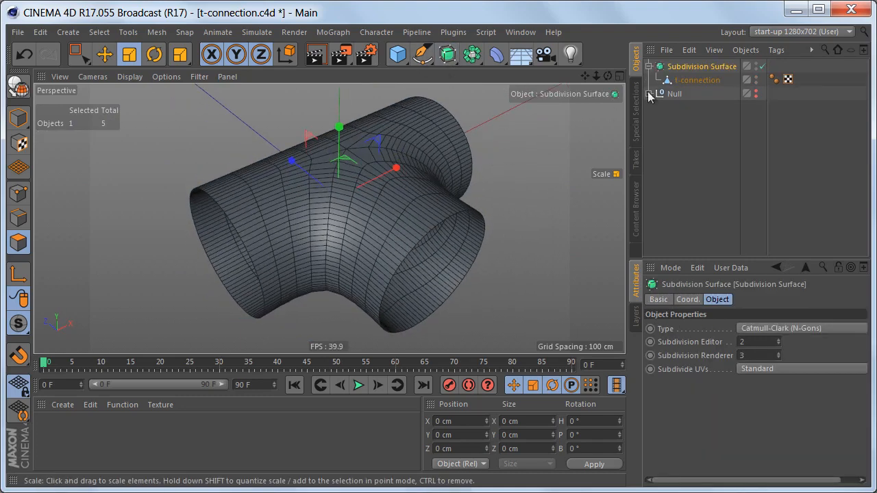
pyautogui.doubleClick(702, 81)
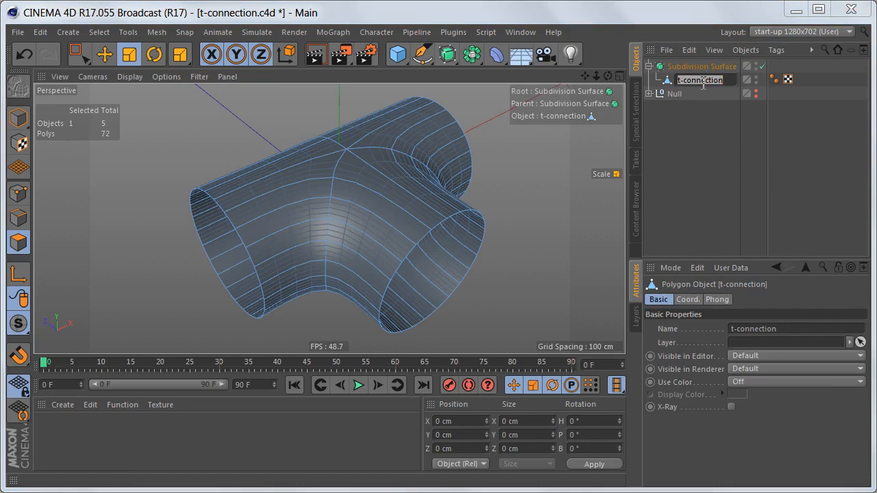
pyautogui.hotkey('ctrl', 'c')
pyautogui.hotkey('shift', 'Tab')
pyautogui.hotkey('ctrl', 'v')
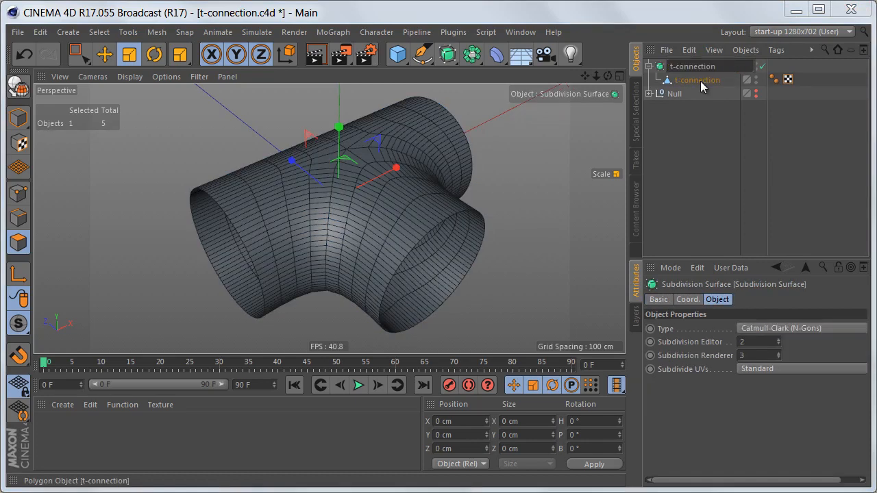
pyautogui.press('Return')
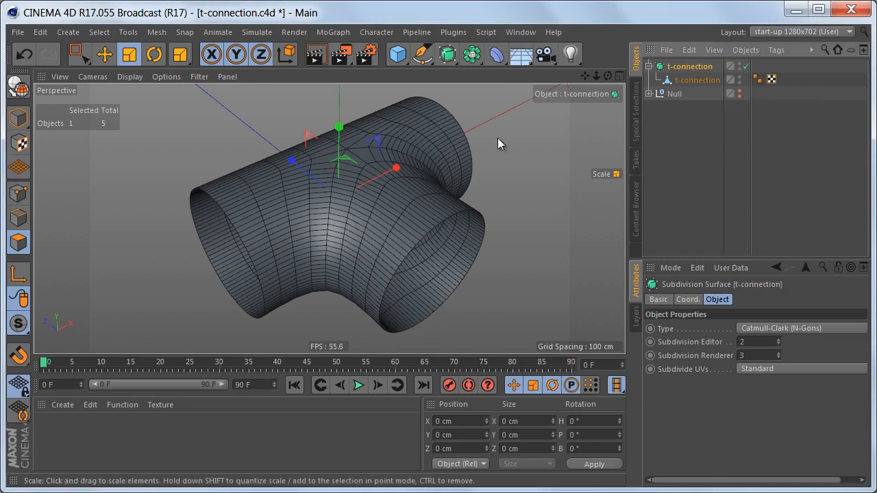
# Step: Select the t-connection mesh and toggle its subdivision off and on to compare the shape with and without smoothing
pyautogui.click(691, 80)
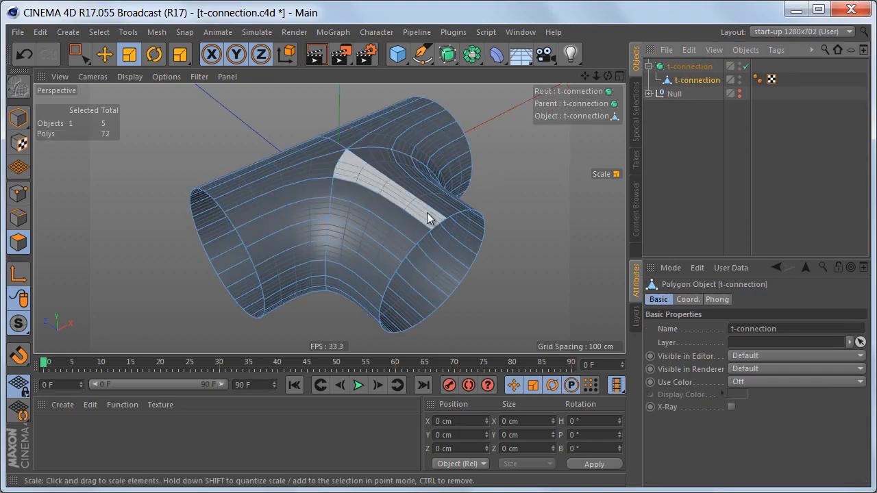
pyautogui.press('q')
pyautogui.press('q')
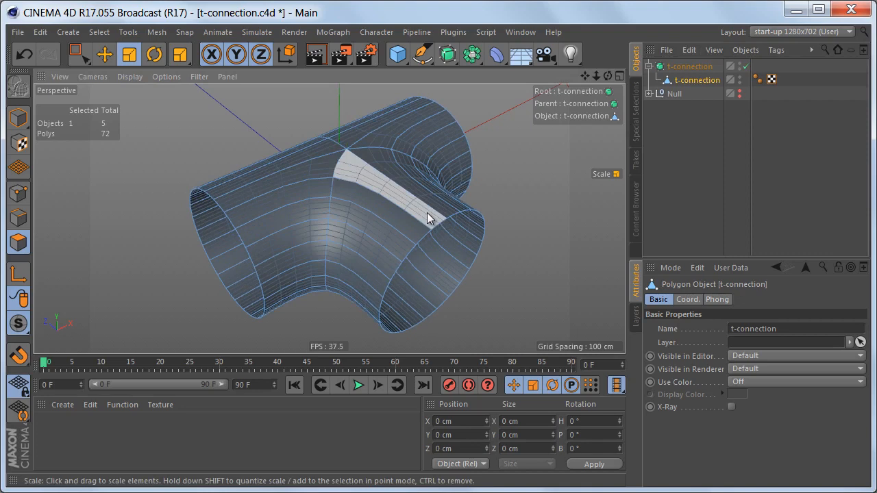
pyautogui.press('q')
pyautogui.press('q')
# Step: Set the viewport's wire display to Isoparms for the smoothed t-connection
pyautogui.click(137, 75)
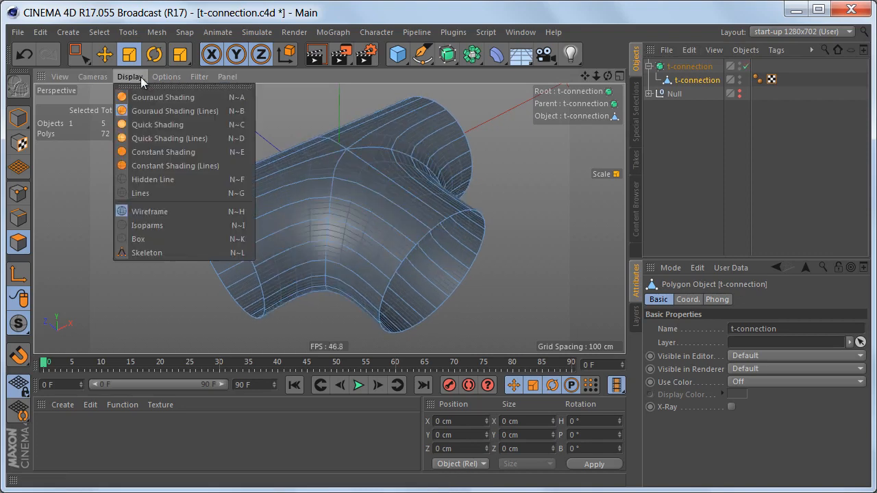
pyautogui.click(164, 225)
pyautogui.moveTo(372, 171)
pyautogui.mouseDown()
pyautogui.moveTo(378, 225)
pyautogui.moveTo(366, 169)
pyautogui.moveTo(379, 187)
pyautogui.moveTo(366, 187)
pyautogui.moveTo(359, 240)
pyautogui.moveTo(365, 166)
pyautogui.mouseUp()
pyautogui.click(287, 210)
pyautogui.click(364, 222)
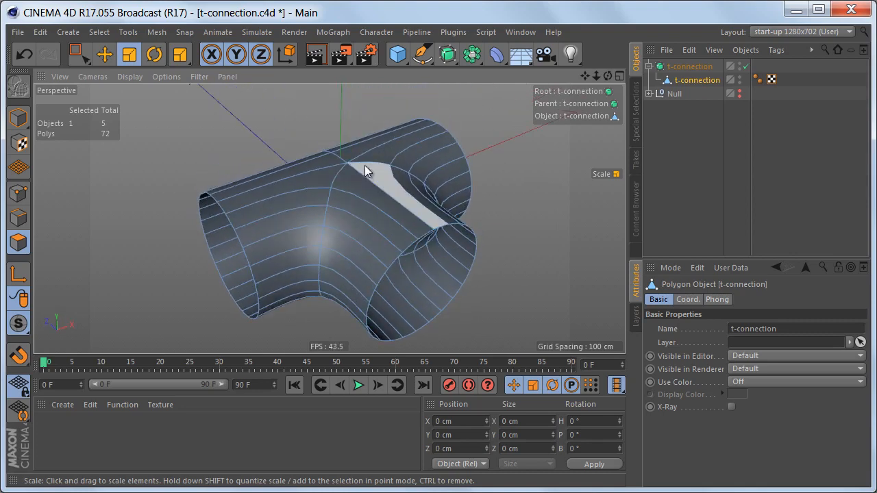
# Step: Turn off the Subdivision Surface and ring-select the branch pipe's lengthwise edges in edge mode
pyautogui.press('q')
pyautogui.moveTo(396, 238)
pyautogui.keyDown('alt'); pyautogui.mouseDown()
pyautogui.moveTo(379, 230)
pyautogui.moveTo(387, 234)
pyautogui.moveTo(395, 212)
pyautogui.moveTo(350, 224)
pyautogui.mouseUp(); pyautogui.keyUp('alt')
pyautogui.click(395, 212)
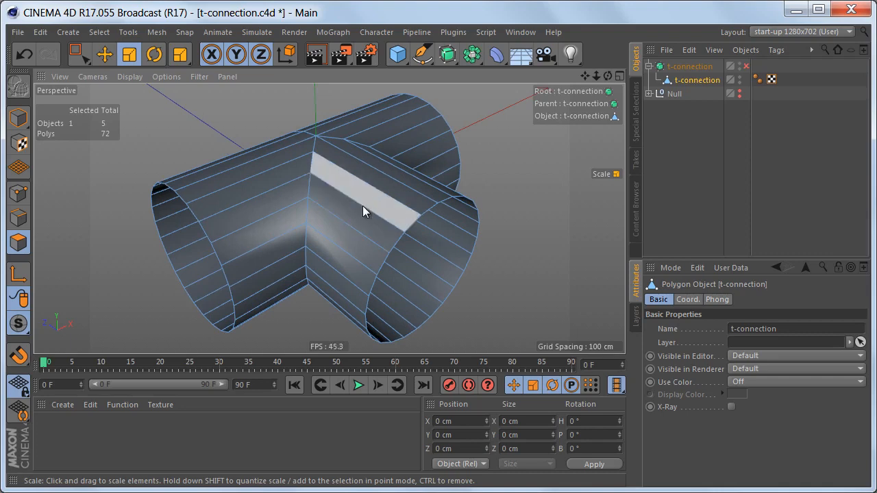
pyautogui.moveTo(386, 201)
pyautogui.keyDown('alt'); pyautogui.mouseDown(button='middle')
pyautogui.moveTo(401, 203)
pyautogui.moveTo(400, 213)
pyautogui.moveTo(402, 207)
pyautogui.mouseUp(button='middle'); pyautogui.keyUp('alt')
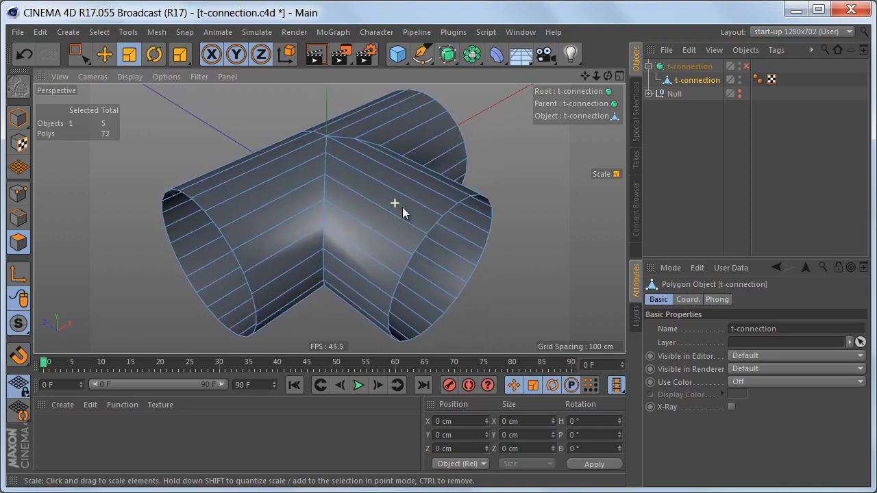
pyautogui.press('Return')
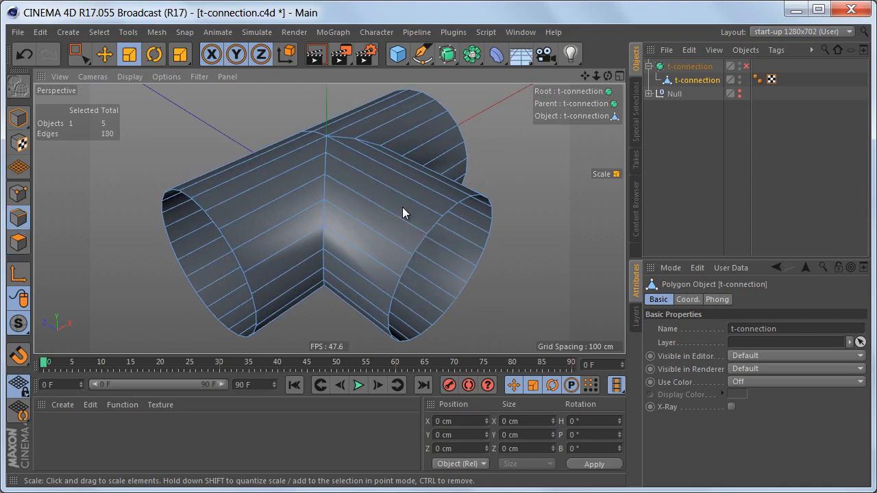
pyautogui.press('u')
pyautogui.press('b')
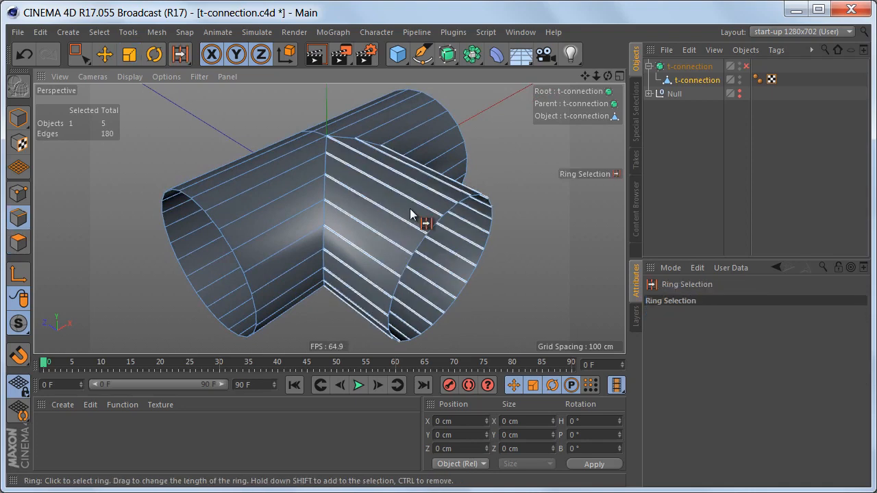
pyautogui.click(401, 207)
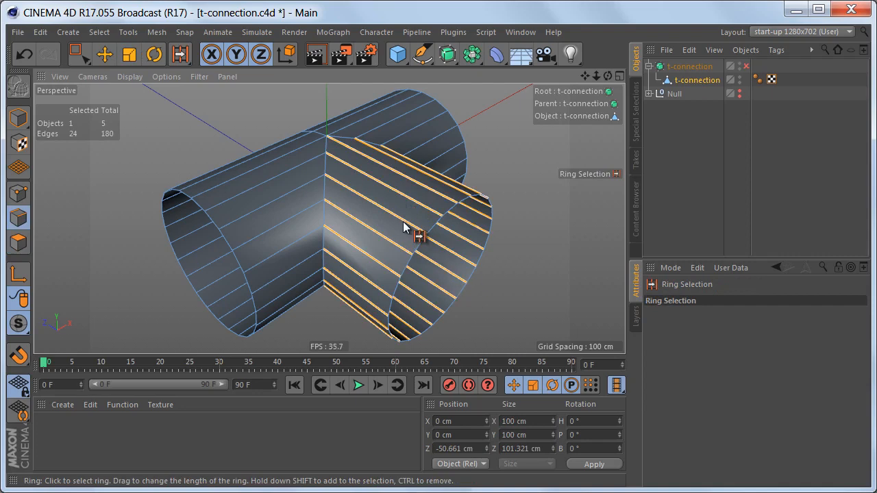
# Step: Cut the selected branch edges once with Edge Cut at 84% offset, placing the new loop near the junction
pyautogui.keyDown('alt'); pyautogui.moveTo(409, 231); pyautogui.dragTo(392, 224); pyautogui.keyUp('alt')
pyautogui.rightClick(501, 117)
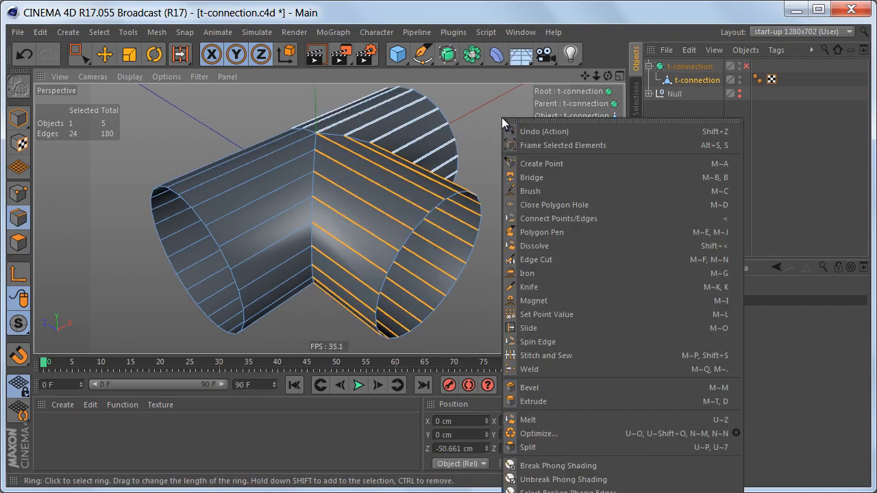
pyautogui.click(571, 259)
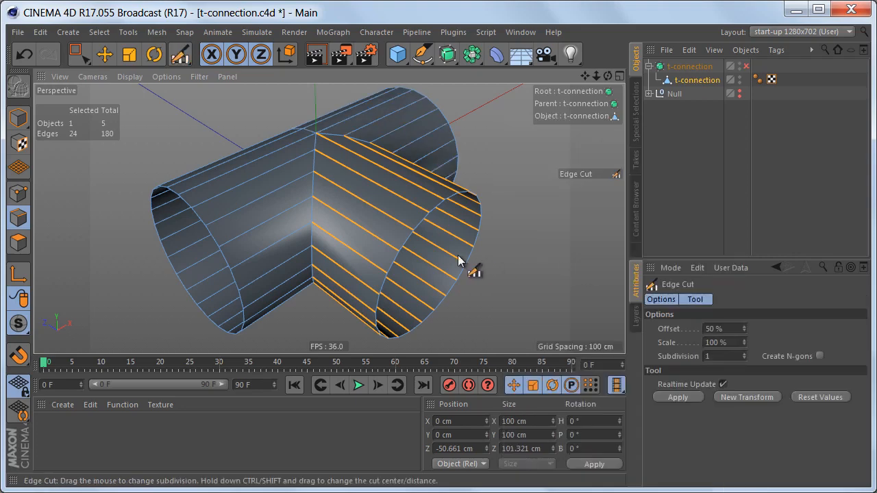
pyautogui.click(475, 269)
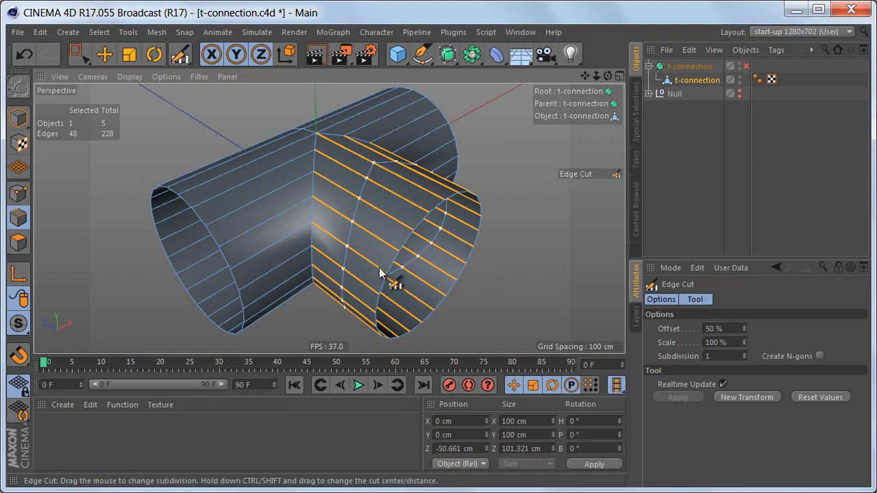
pyautogui.moveTo(380, 267); pyautogui.dragTo(379, 267)
pyautogui.keyDown('ctrl'); pyautogui.moveTo(379, 272); pyautogui.dragTo(382, 273); pyautogui.keyUp('ctrl')
# Step: Ring-select the lengthwise edges of the main pipe's negative-X arm and cut them once at 10% offset near the junction
pyautogui.keyDown('alt'); pyautogui.moveTo(391, 238); pyautogui.dragTo(417, 238, button='middle'); pyautogui.keyUp('alt')
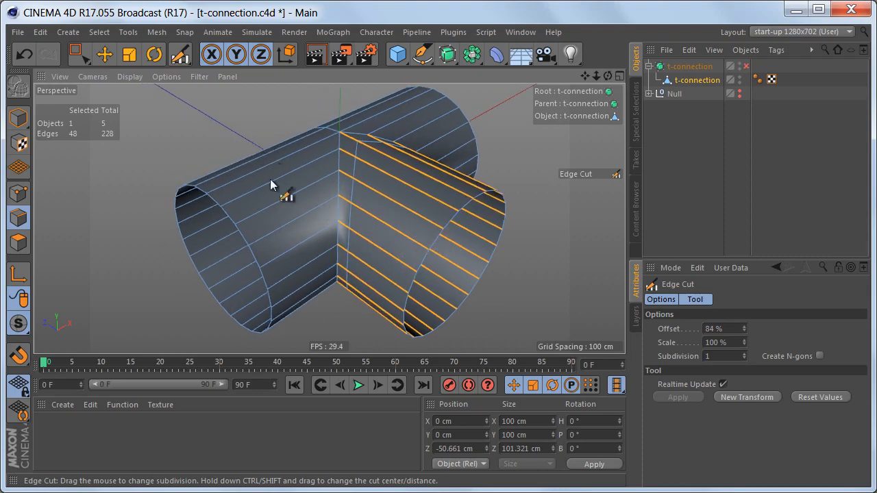
pyautogui.press('l')
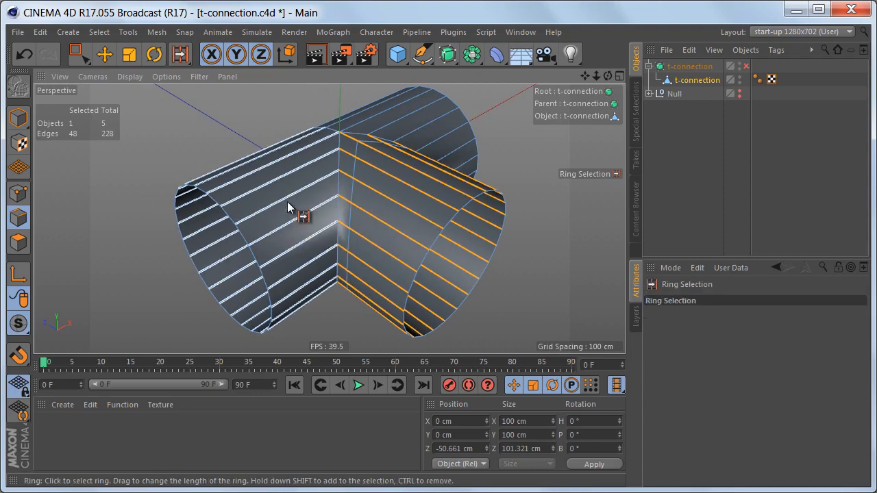
pyautogui.click(287, 200)
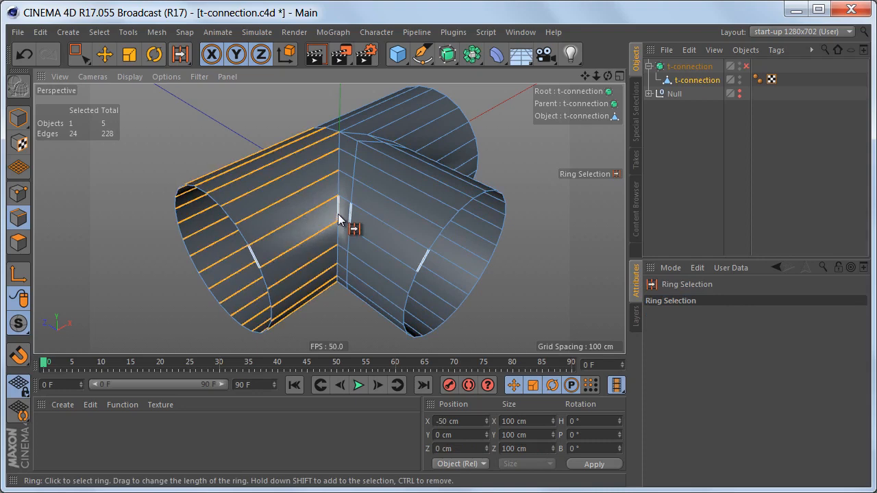
pyautogui.click(389, 230)
pyautogui.keyDown('ctrl'); pyautogui.moveTo(379, 274); pyautogui.dragTo(379, 273); pyautogui.keyUp('ctrl')
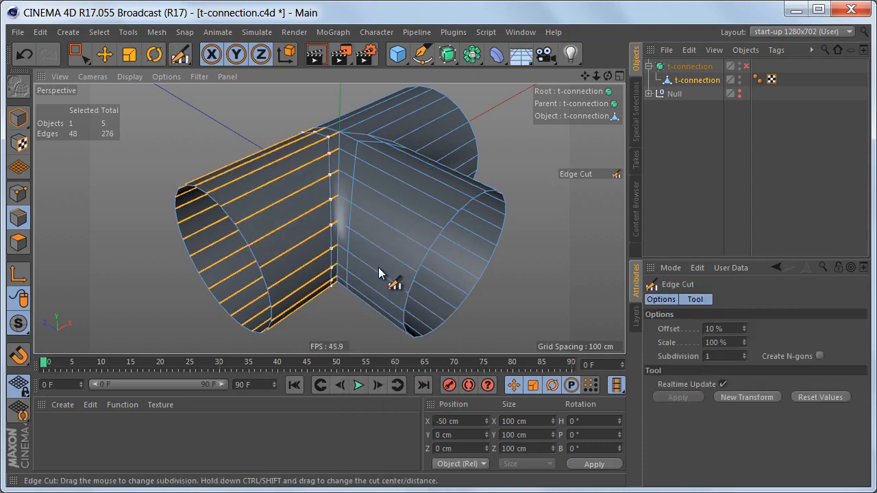
# Step: In the Top view, delete all points on the positive-X side of the centre line, including hidden ones, using point mode and Rectangle Selection
pyautogui.keyDown('alt'); pyautogui.moveTo(397, 219); pyautogui.dragTo(328, 220, button='middle'); pyautogui.keyUp('alt')
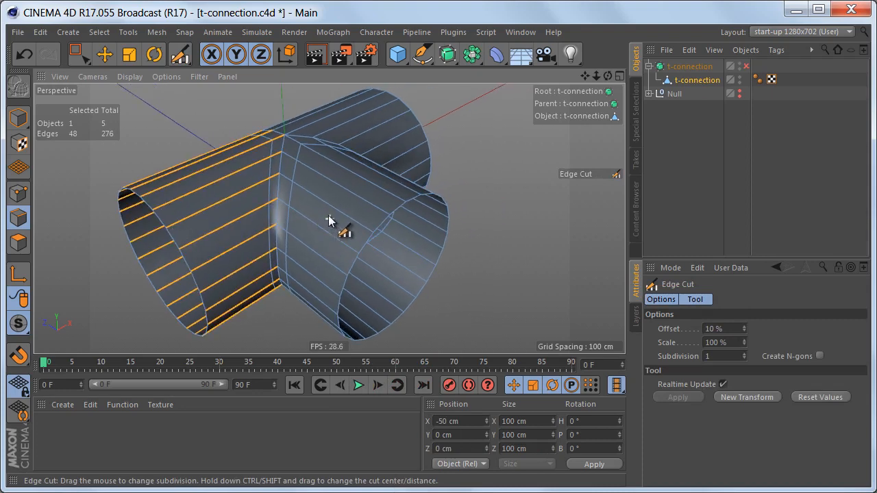
pyautogui.keyDown('alt'); pyautogui.moveTo(328, 220); pyautogui.dragTo(357, 254); pyautogui.keyUp('alt')
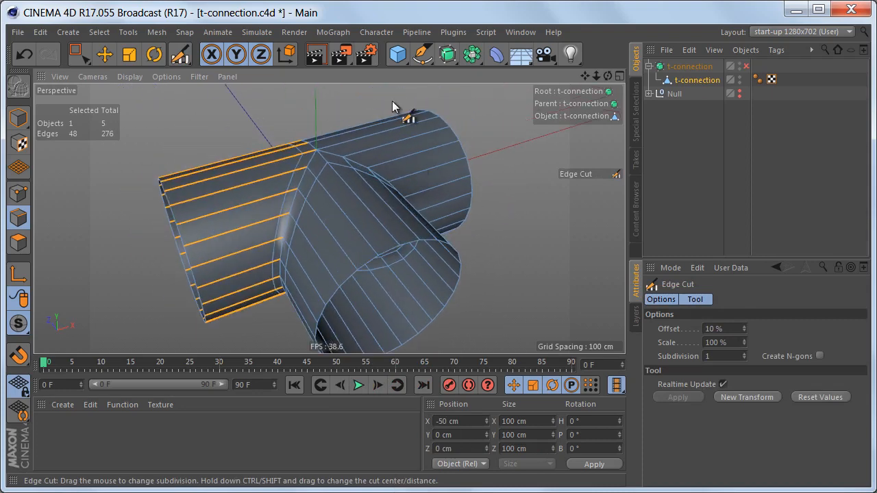
pyautogui.middleClick(390, 207)
pyautogui.middleClick(402, 172)
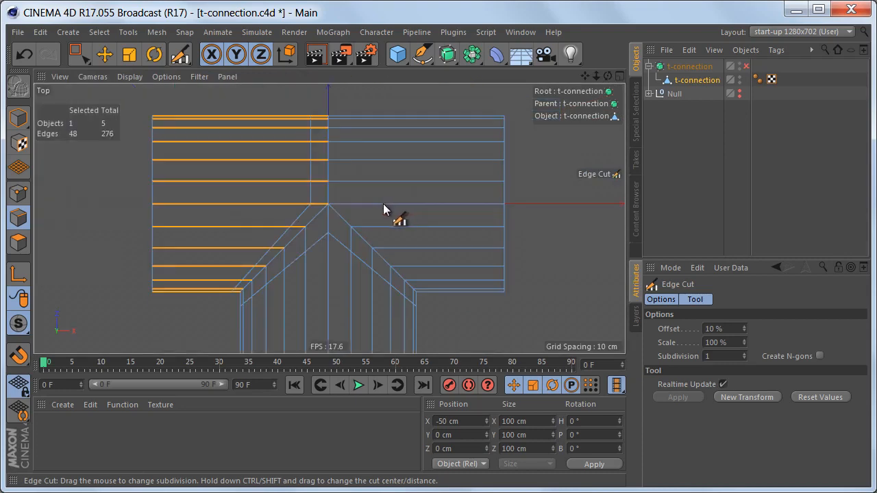
pyautogui.scroll(-2, 383, 209)
pyautogui.press('Return')
pyautogui.press('0')
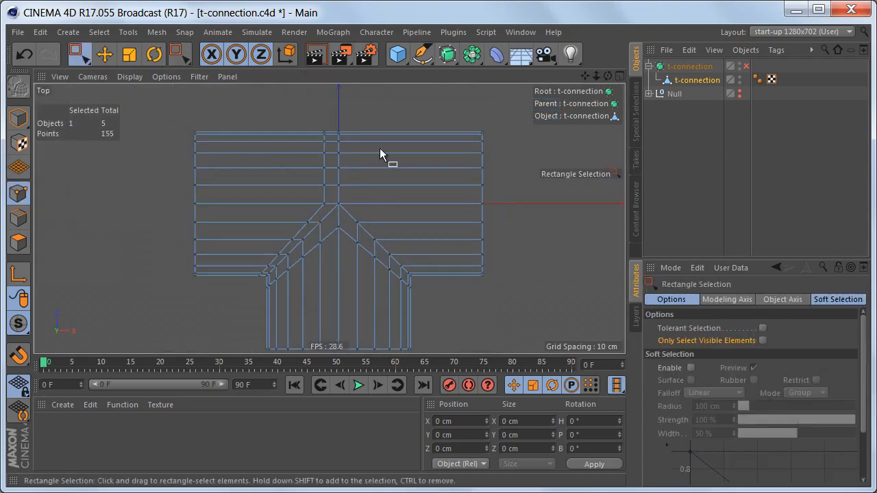
pyautogui.scroll(-3, 370, 210)
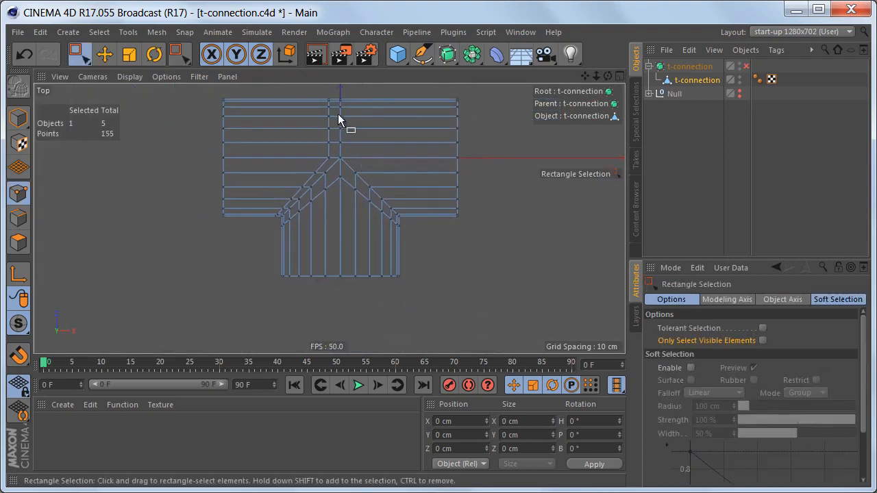
pyautogui.moveTo(348, 93); pyautogui.dragTo(494, 306)
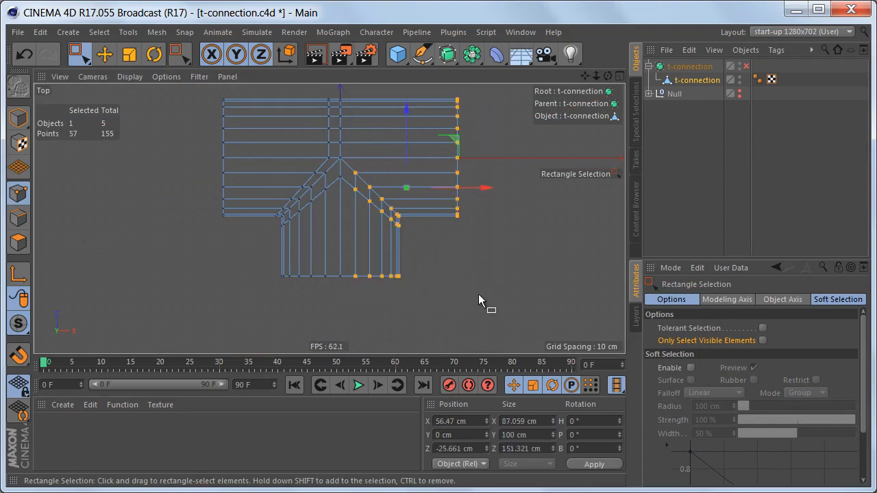
pyautogui.press('Delete')
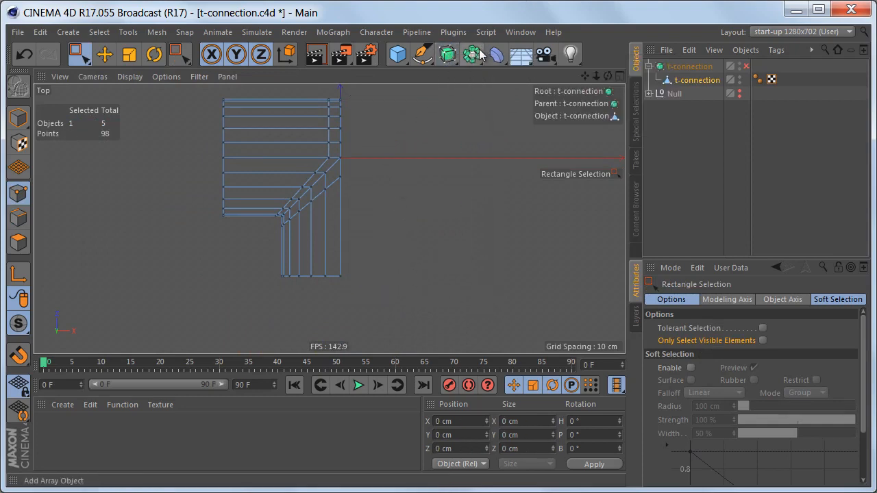
# Step: Mirror the remaining half mesh across the ZY plane with a parent Symmetry object, and make the Symmetry editable
pyautogui.moveTo(481, 55); pyautogui.dragTo(623, 121)
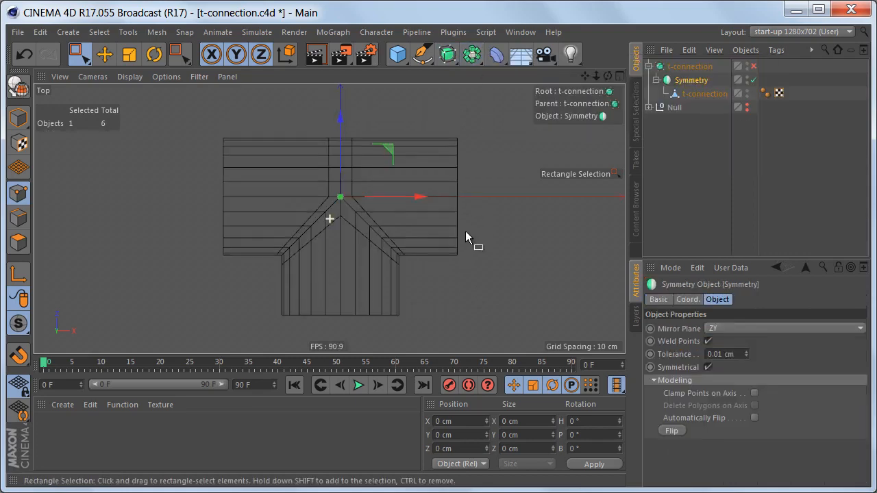
pyautogui.press('c')
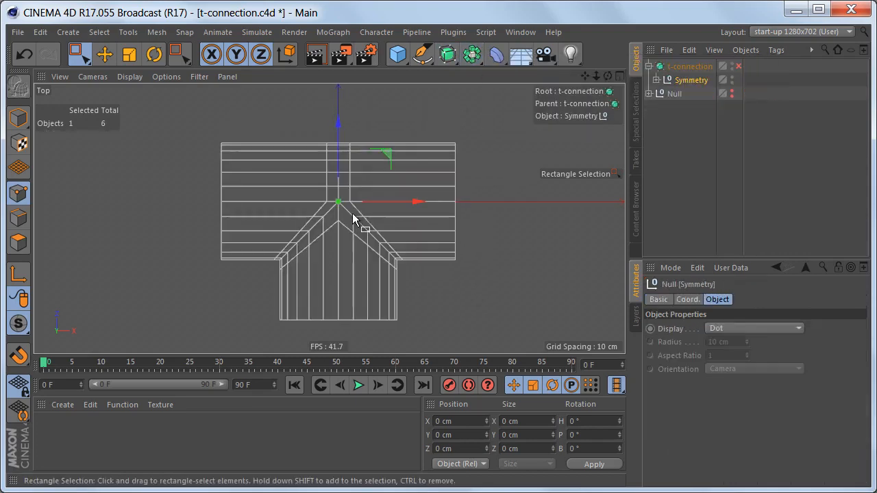
pyautogui.click(656, 80)
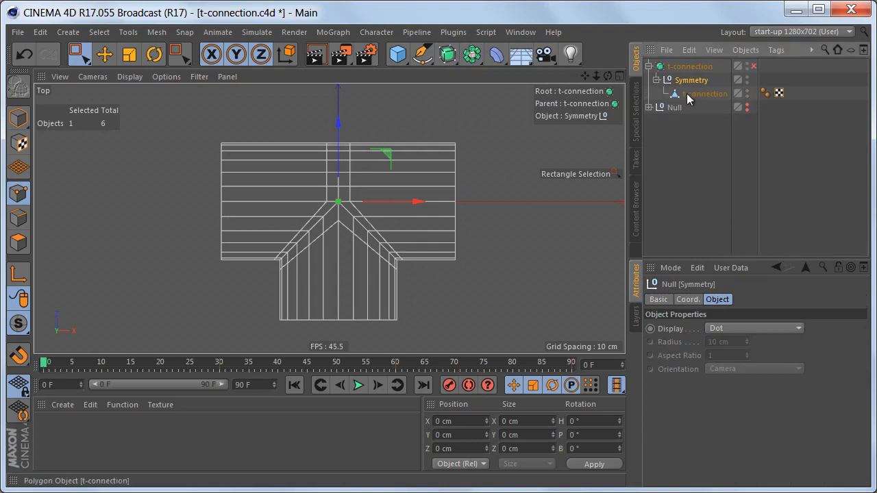
# Step: Move the mirrored mesh out of the Symmetry null to sit directly under the Subdivision Surface, and delete the empty null
pyautogui.moveTo(689, 98); pyautogui.dragTo(691, 77)
pyautogui.click(692, 95)
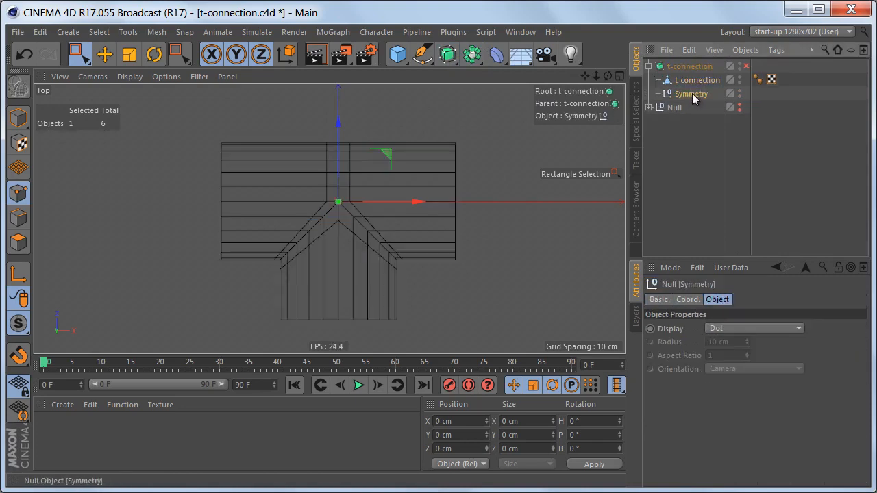
pyautogui.press('Delete')
pyautogui.click(682, 80)
# Step: Try to widen the three central point loops above the junction to about 35 cm along X with Scale
pyautogui.scroll(2, 359, 206)
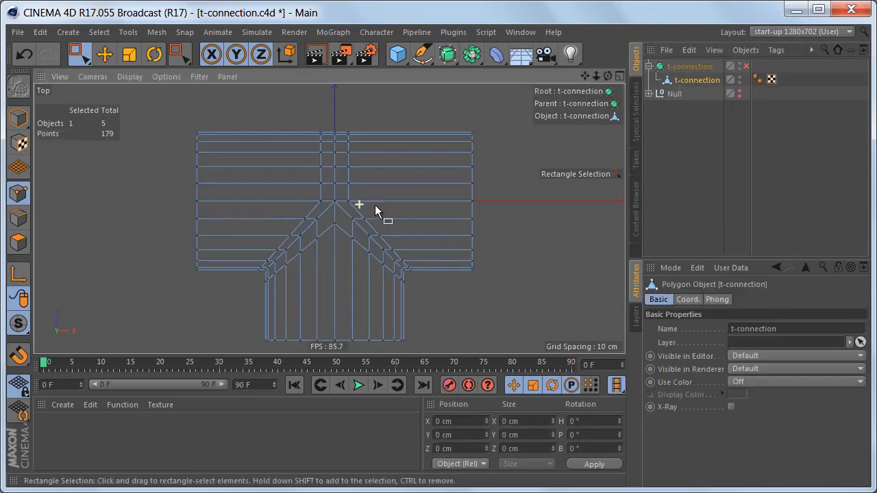
pyautogui.moveTo(375, 204); pyautogui.dragTo(392, 220, button='middle')
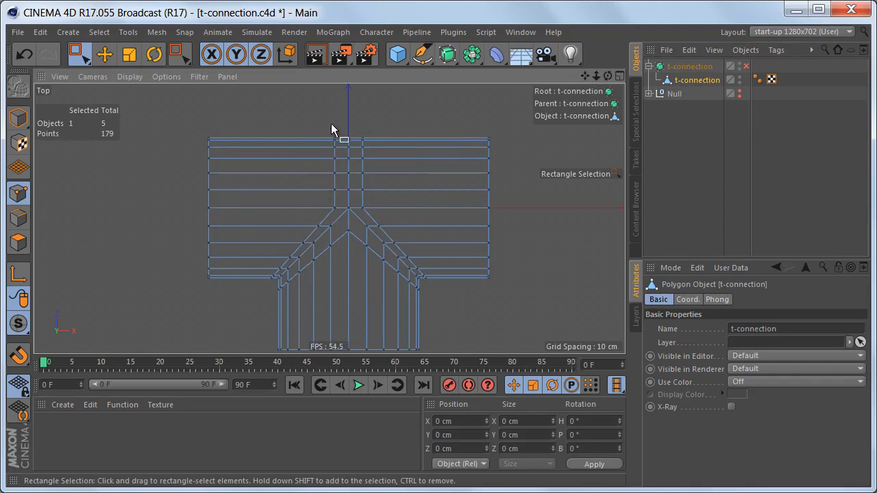
pyautogui.moveTo(331, 124); pyautogui.dragTo(398, 219)
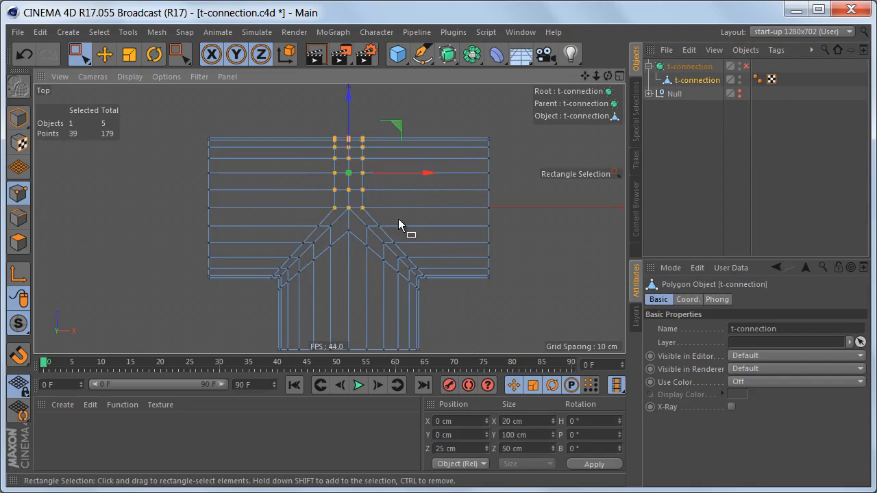
pyautogui.press('t')
pyautogui.moveTo(433, 172); pyautogui.dragTo(496, 171)
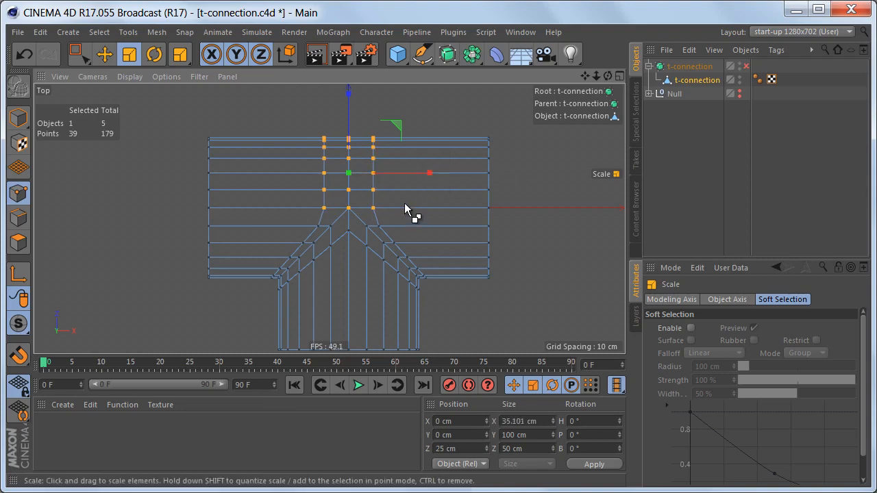
pyautogui.hotkey('ctrl', 'z')
# Step: Knife a straight line along Z through the positive-X arm, from the first support-loop corner beside the junction past the back edge
pyautogui.scroll(1, 389, 191)
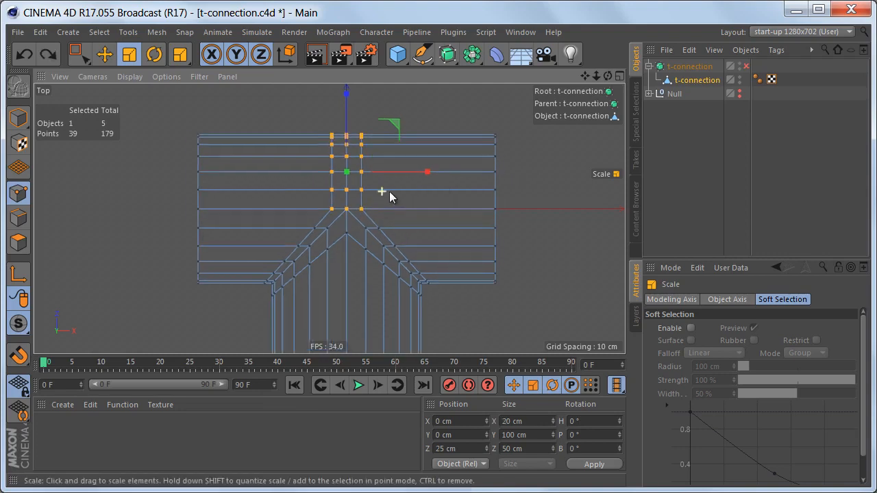
pyautogui.scroll(1, 390, 191)
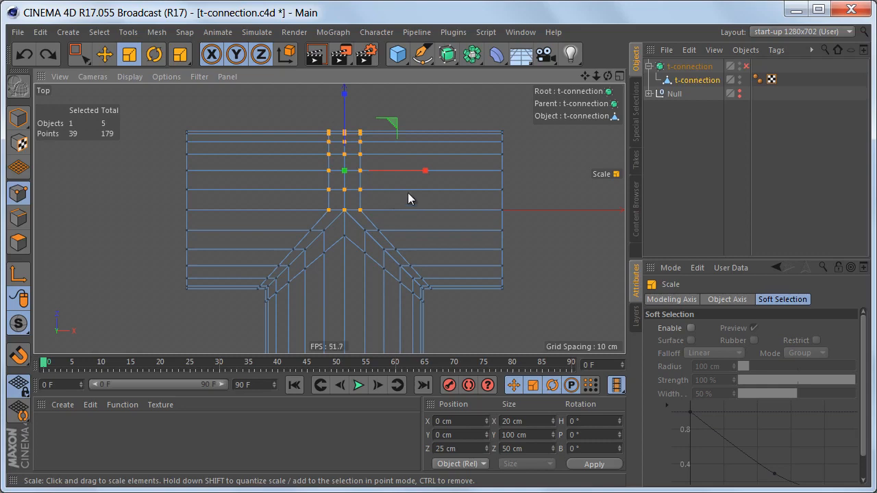
pyautogui.press('k')
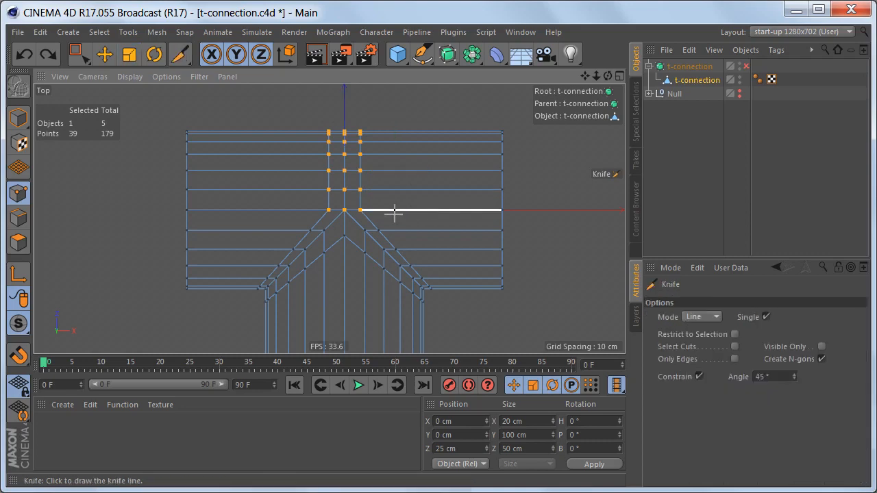
pyautogui.moveTo(381, 228); pyautogui.dragTo(411, 88)
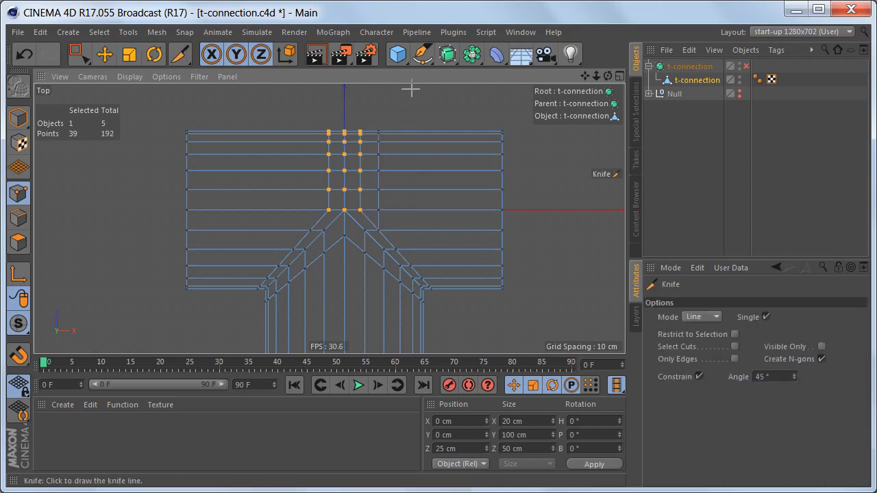
# Step: In edge mode, loop-select the original support loop at X 10 cm, between the centre line and the new cut, and dissolve it
pyautogui.press('Return')
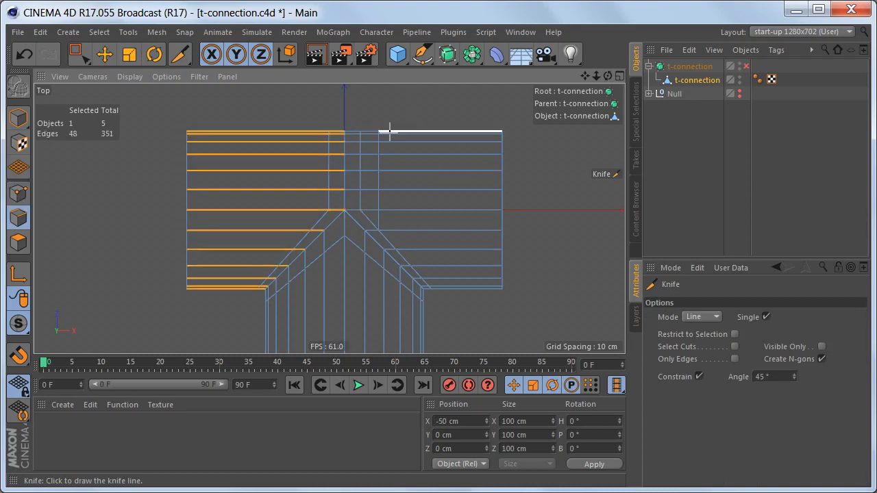
pyautogui.press('e')
pyautogui.press('y')
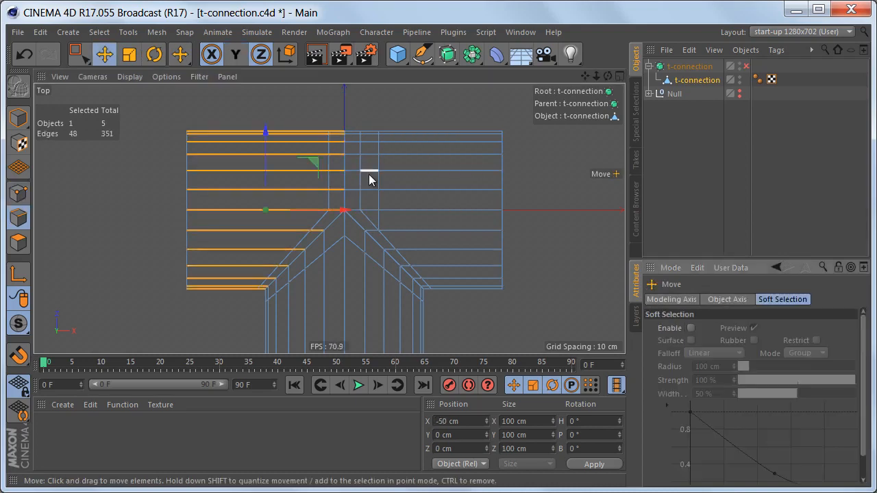
pyautogui.scroll(1, 369, 174)
pyautogui.scroll(1, 378, 169)
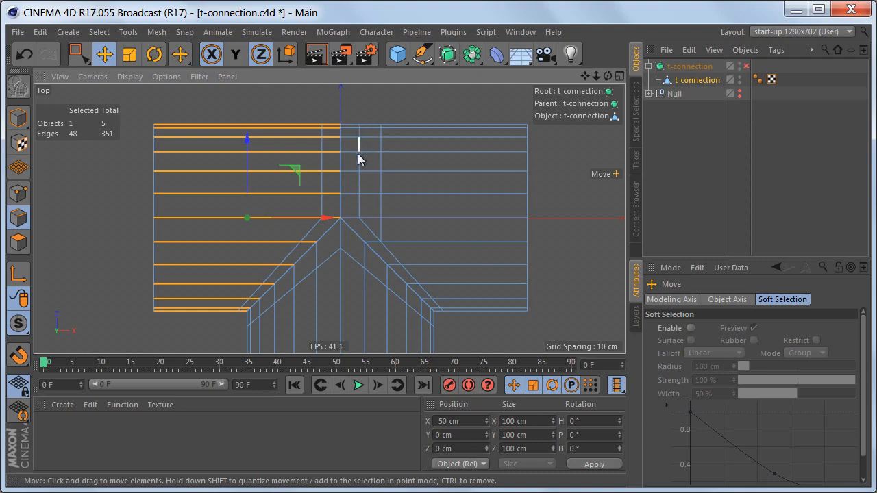
pyautogui.doubleClick(362, 179)
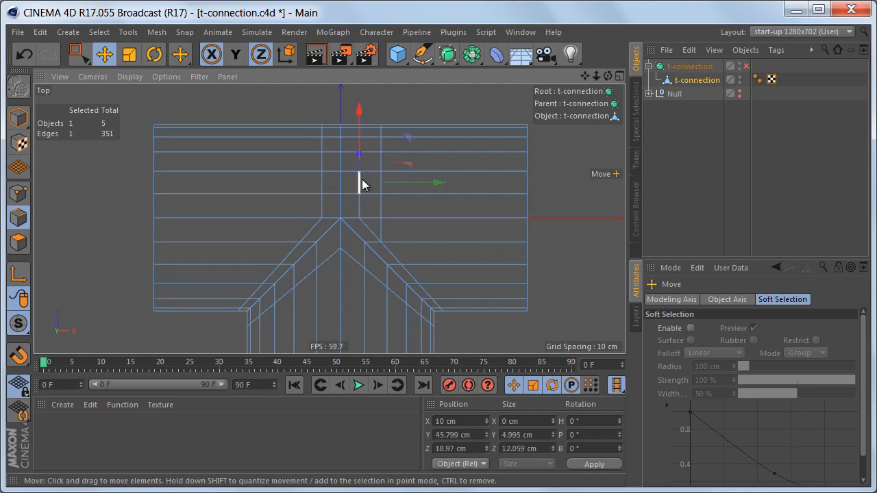
pyautogui.rightClick(460, 108)
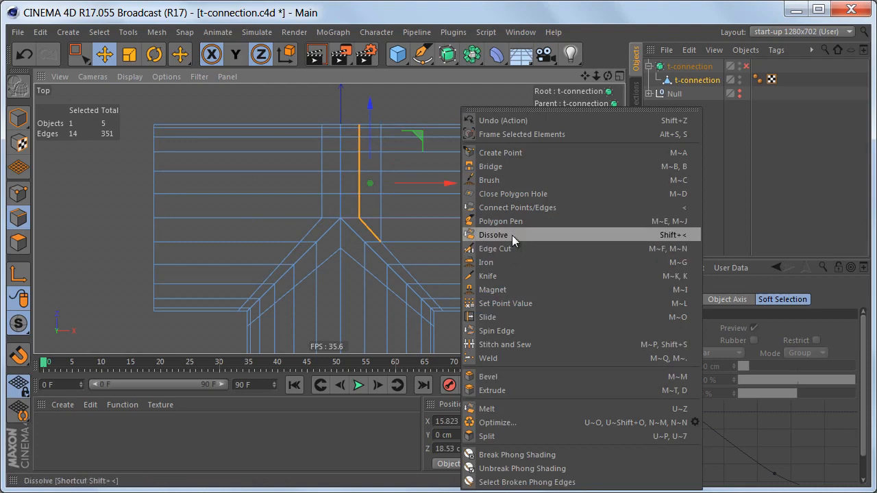
pyautogui.click(512, 235)
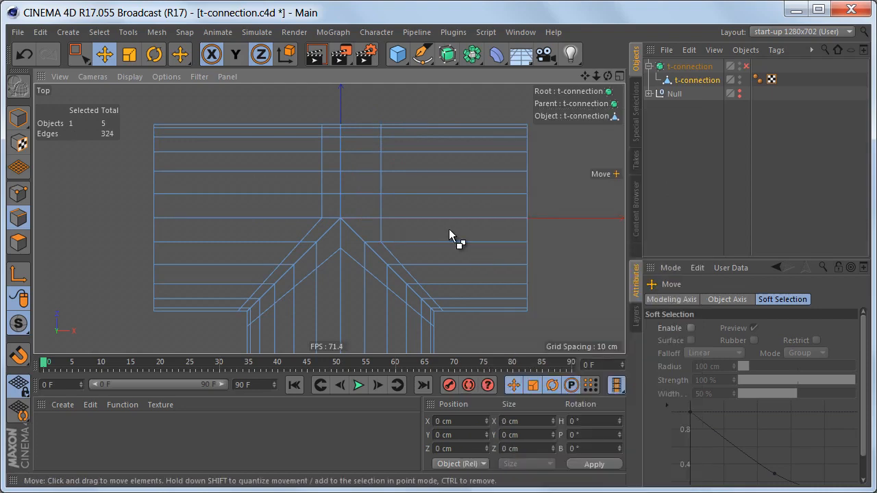
# Step: Knife a matching straight line along Z through the negative-X arm, from the support-loop corner beside the junction past the back edge
pyautogui.press('k')
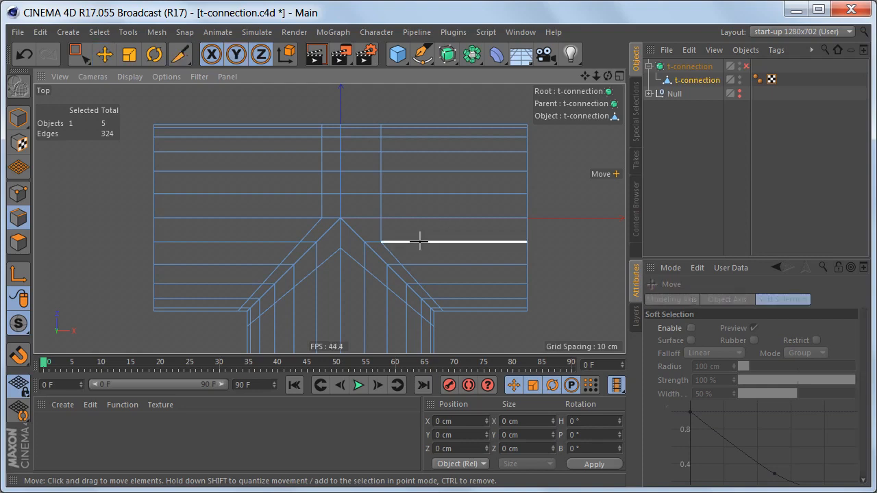
pyautogui.click(301, 242)
pyautogui.click(300, 101)
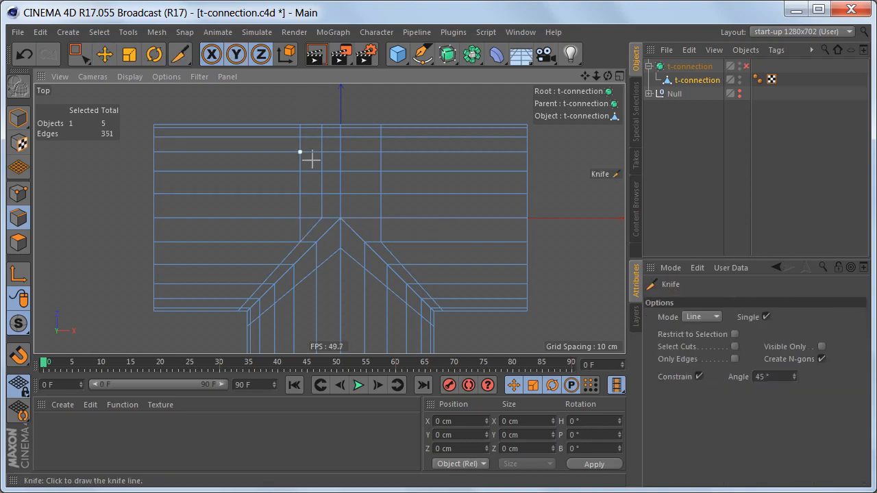
# Step: Loop-select the original support loop at X -10 cm on the negative-X side and dissolve it
pyautogui.press('e')
pyautogui.doubleClick(321, 163)
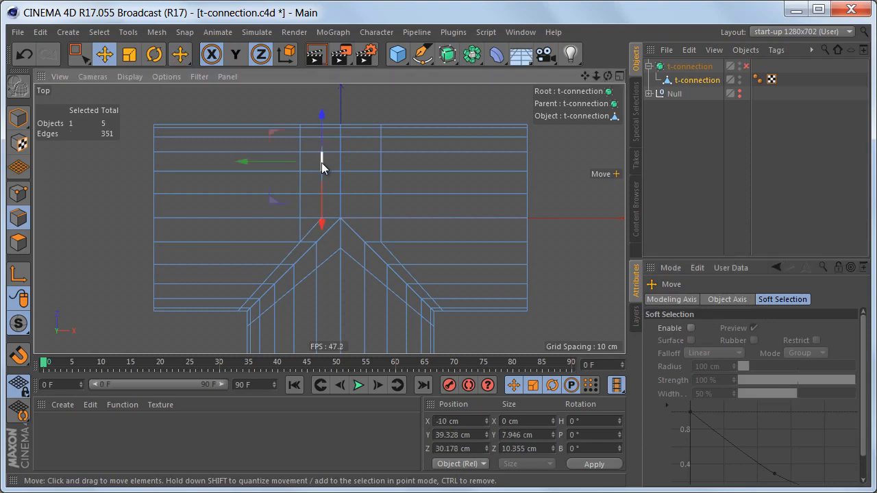
pyautogui.hotkey('ctrl', 'z')
pyautogui.hotkey('ctrl', 'z')
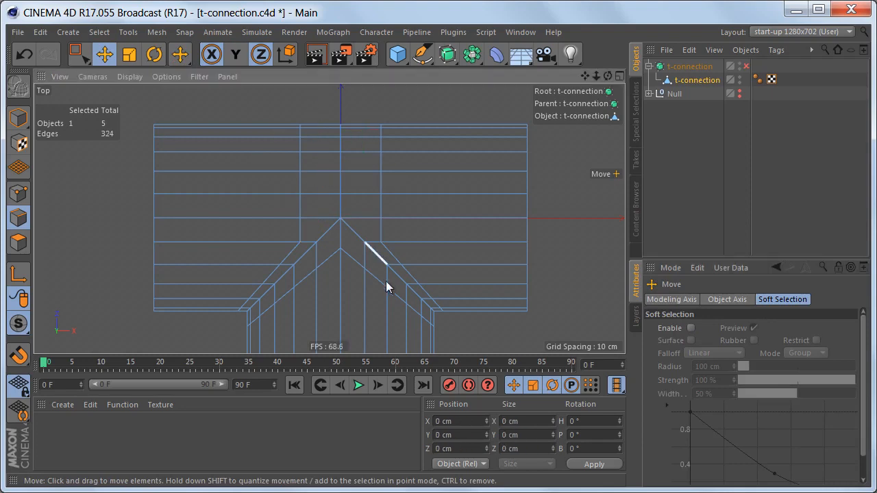
# Step: Turn the Subdivision Surface back on in the Perspective view and move it below the Null in the object hierarchy
pyautogui.middleClick(317, 203)
pyautogui.keyDown('alt'); pyautogui.moveTo(317, 203); pyautogui.dragTo(256, 171); pyautogui.keyUp('alt')
pyautogui.middleClick(256, 171)
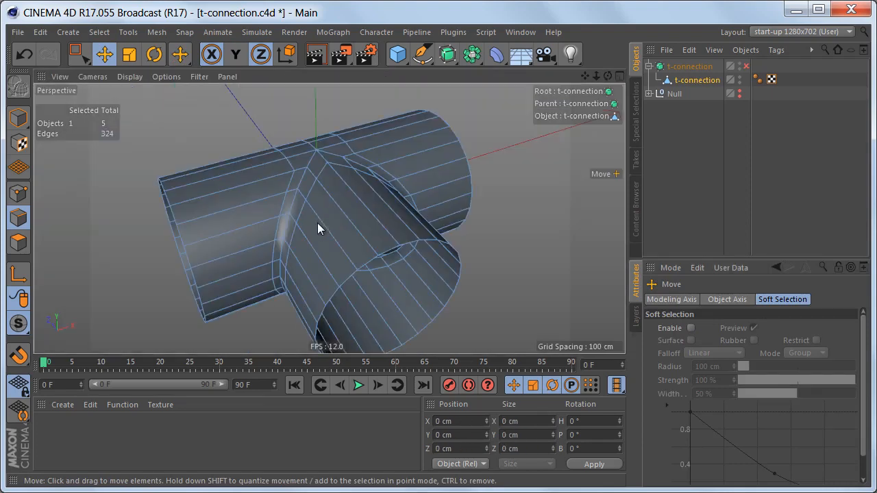
pyautogui.keyDown('alt'); pyautogui.moveTo(317, 223); pyautogui.dragTo(342, 194); pyautogui.keyUp('alt')
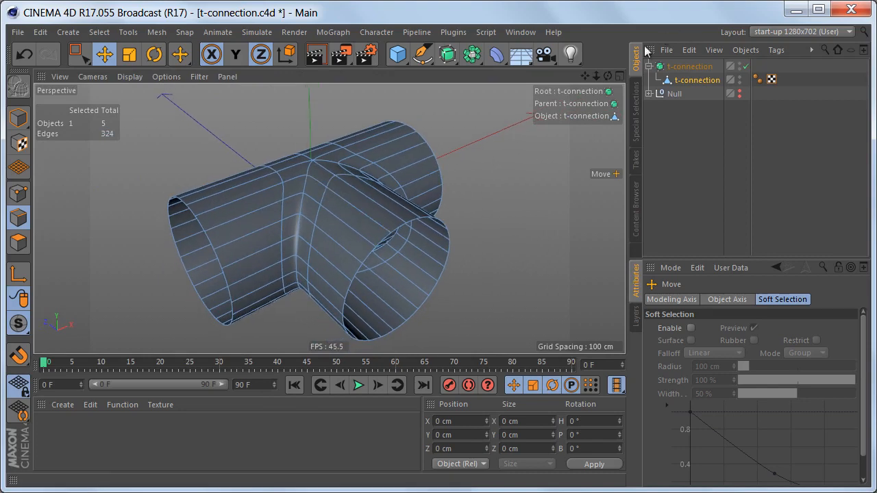
pyautogui.moveTo(683, 67); pyautogui.dragTo(684, 108)
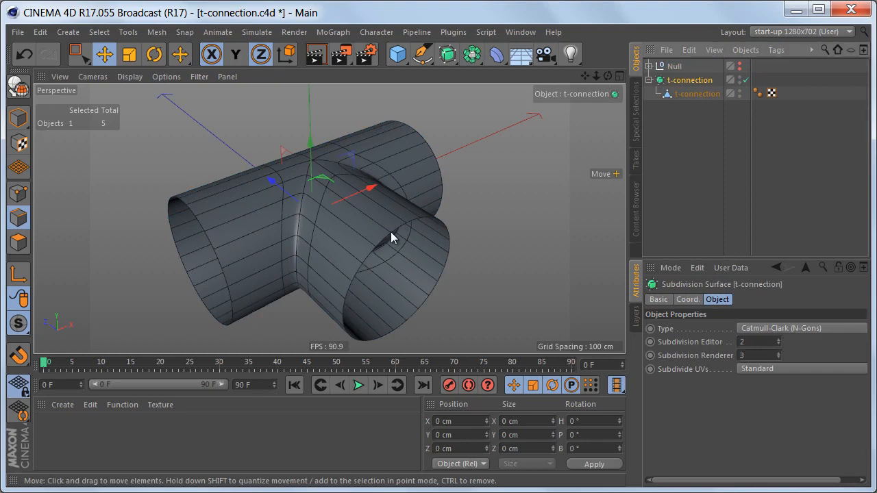
# Step: Make two copies of the t-connection mesh outside the Subdivision Surface, and hide the Subdivision Surface and the second copy
pyautogui.click(697, 93)
pyautogui.keyDown('ctrl'); pyautogui.moveTo(698, 91); pyautogui.dragTo(694, 143); pyautogui.keyUp('ctrl')
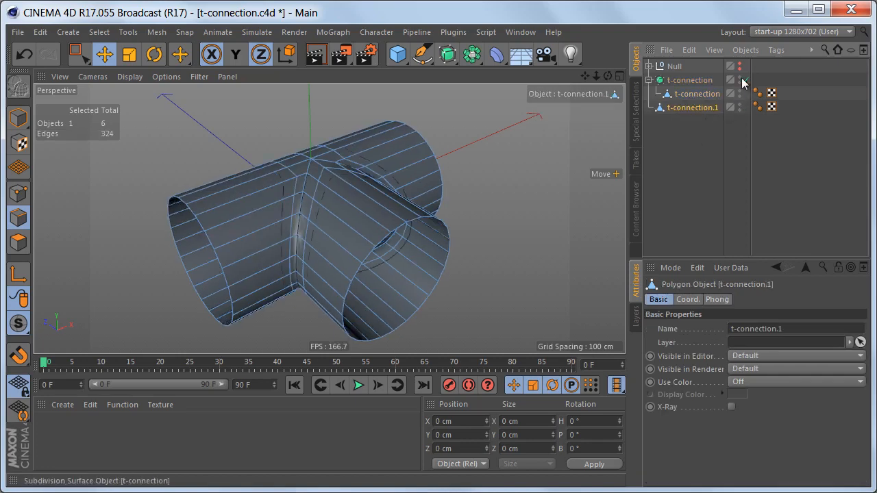
pyautogui.click(739, 80)
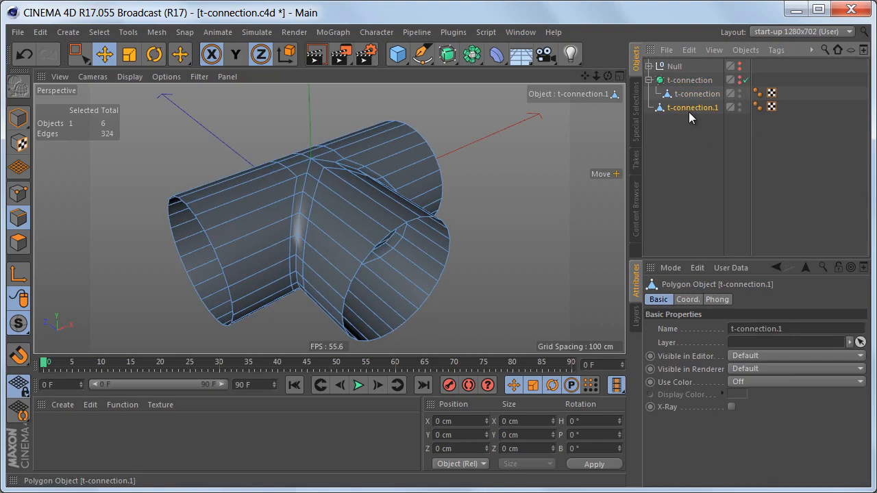
pyautogui.keyDown('ctrl'); pyautogui.moveTo(684, 109); pyautogui.dragTo(678, 135); pyautogui.keyUp('ctrl')
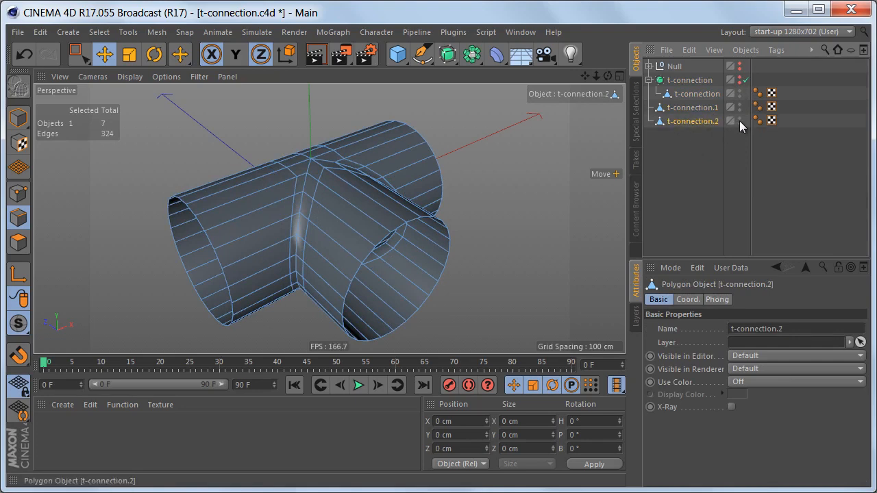
pyautogui.click(740, 120)
# Step: Cap all three open pipe ends of t-connection.1 with Close Polygon Hole
pyautogui.click(691, 107)
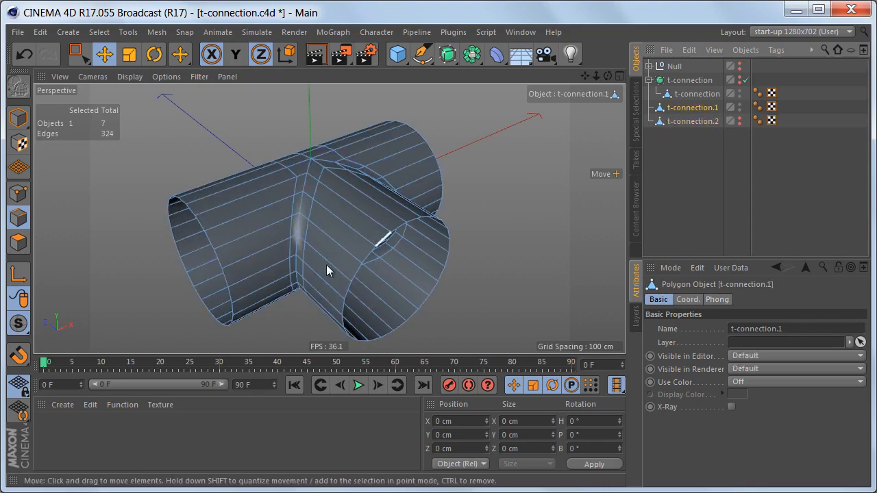
pyautogui.keyDown('alt'); pyautogui.moveTo(377, 241); pyautogui.dragTo(365, 235, button='middle'); pyautogui.keyUp('alt')
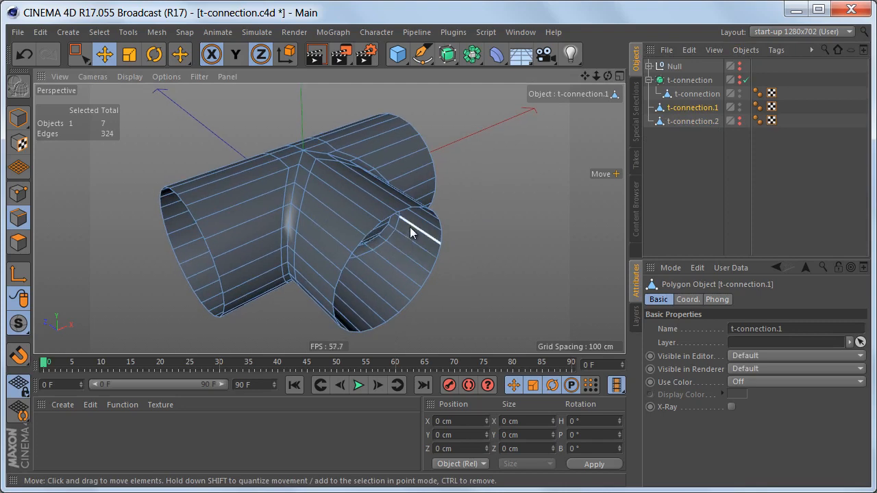
pyautogui.rightClick(473, 128)
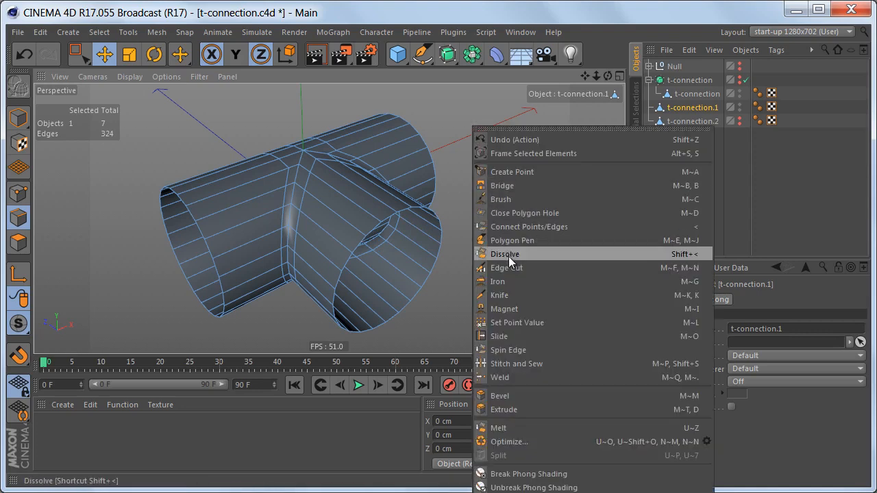
pyautogui.click(531, 213)
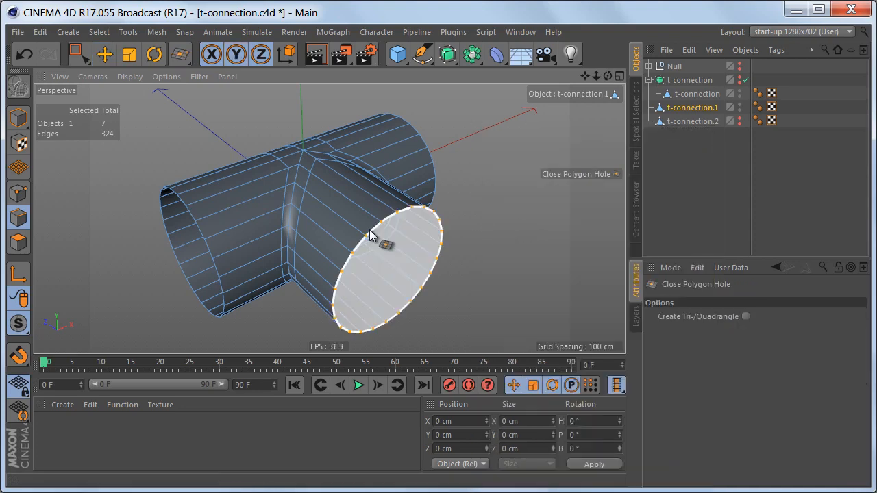
pyautogui.click(369, 235)
pyautogui.click(201, 243)
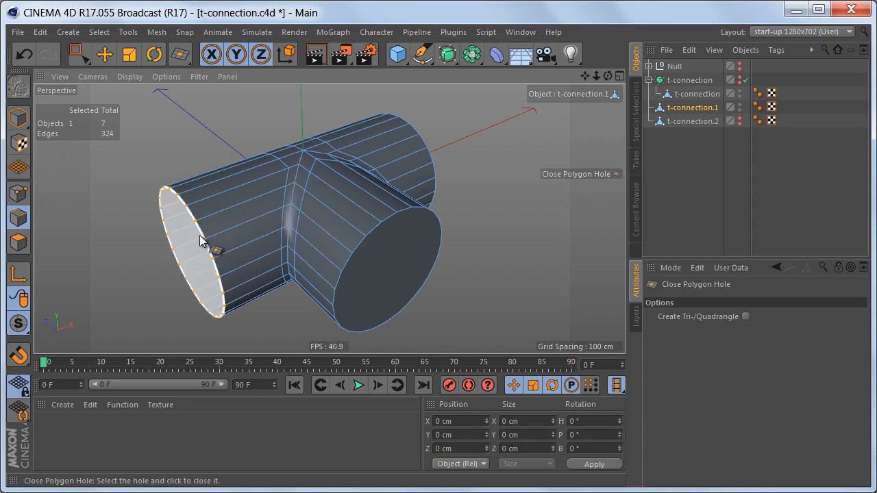
pyautogui.keyDown('alt'); pyautogui.moveTo(203, 247); pyautogui.dragTo(445, 256); pyautogui.keyUp('alt')
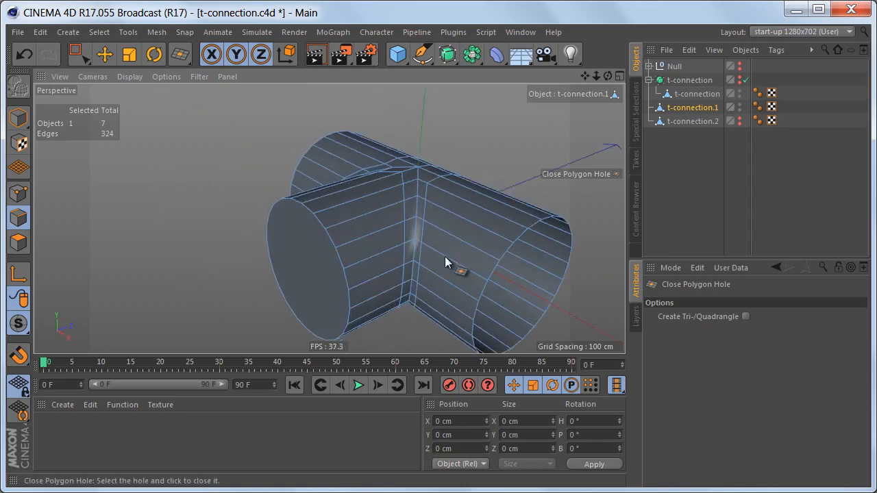
pyautogui.click(524, 250)
pyautogui.keyDown('alt'); pyautogui.moveTo(524, 251); pyautogui.dragTo(443, 207); pyautogui.keyUp('alt')
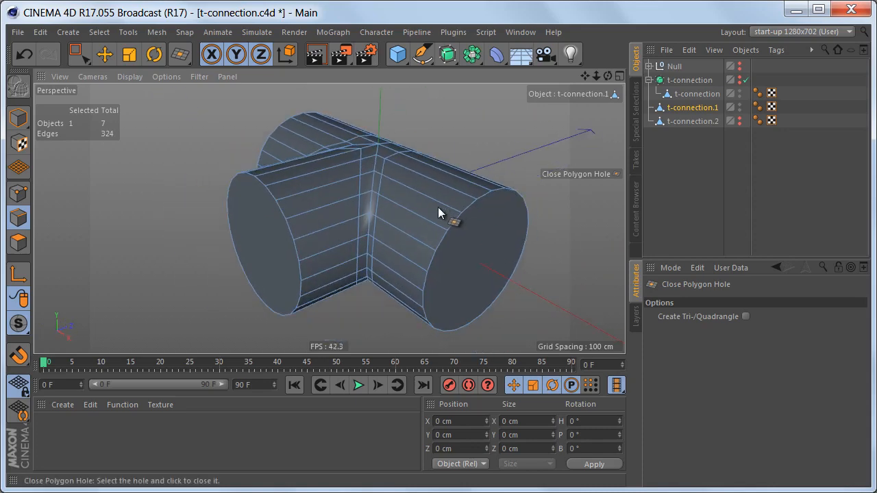
# Step: Select the cap faces on all three pipe ends of t-connection.1 in polygon mode with Live Selection
pyautogui.press('Return')
pyautogui.rightClick(439, 211)
pyautogui.click(471, 256)
pyautogui.click(481, 258)
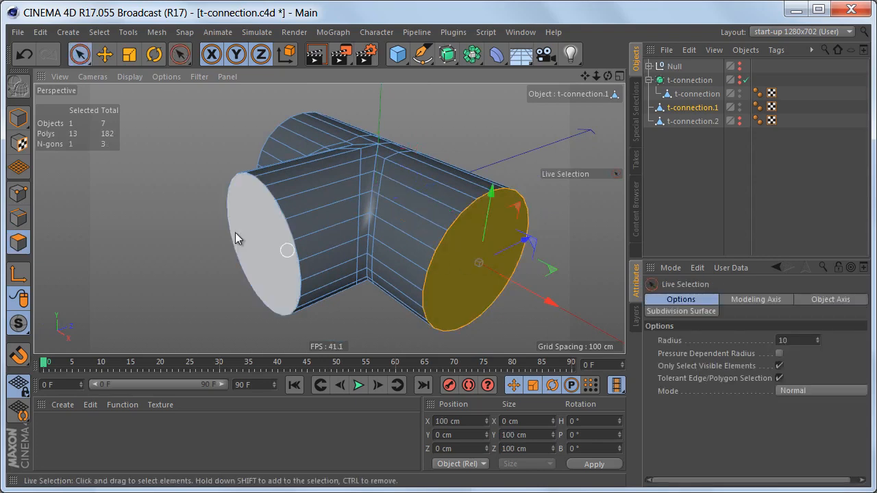
pyautogui.keyDown('shift'); pyautogui.click(279, 238); pyautogui.keyUp('shift')
pyautogui.keyDown('alt'); pyautogui.moveTo(311, 172); pyautogui.dragTo(190, 280); pyautogui.keyUp('alt')
pyautogui.keyDown('shift'); pyautogui.click(246, 275); pyautogui.keyUp('shift')
pyautogui.keyDown('alt'); pyautogui.moveTo(335, 246); pyautogui.dragTo(351, 229); pyautogui.keyUp('alt')
# Step: Inset the three selected cap faces by about 10.2 cm with Extrude Inner
pyautogui.rightClick(540, 204)
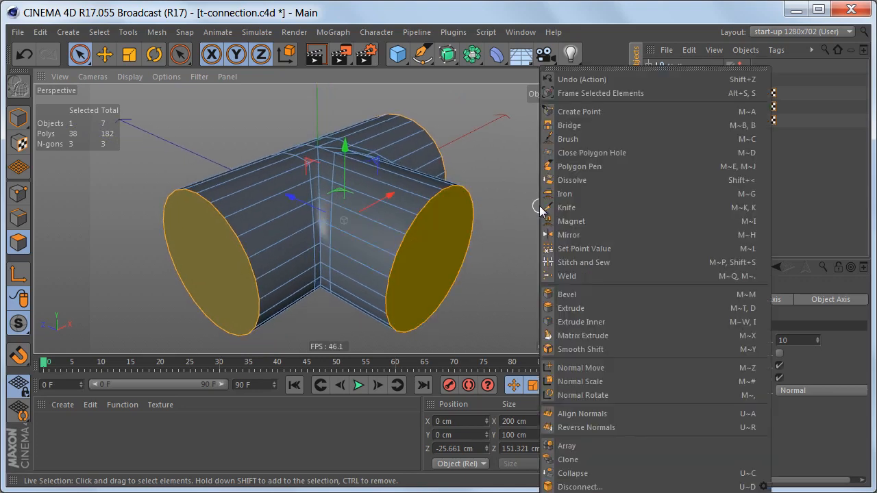
pyautogui.click(607, 322)
pyautogui.moveTo(377, 267); pyautogui.dragTo(377, 268)
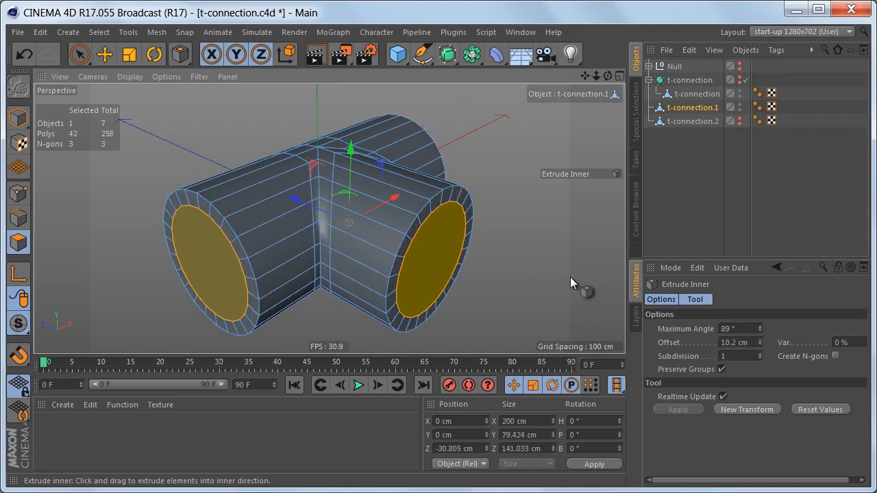
# Step: In the Top view, extrude the three inset cap faces into the pipes by about -50.2 cm
pyautogui.middleClick(436, 239)
pyautogui.middleClick(436, 173)
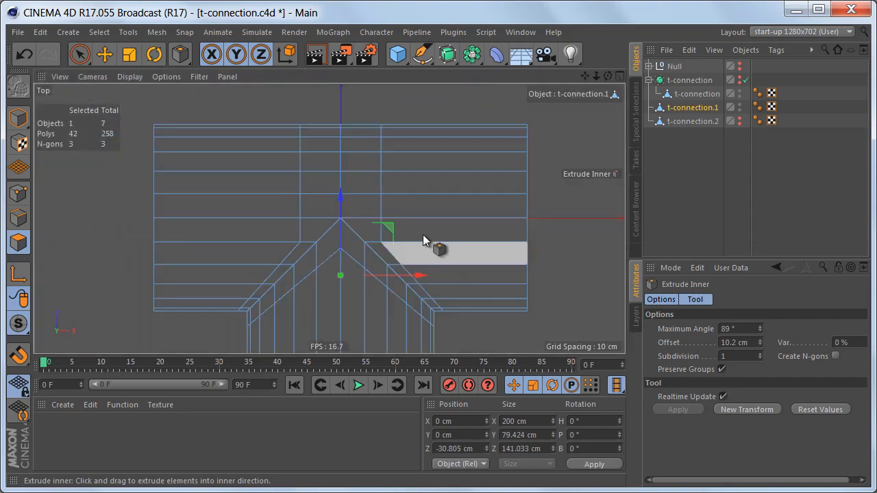
pyautogui.scroll(-3, 366, 250)
pyautogui.scroll(-1, 473, 152)
pyautogui.rightClick(473, 152)
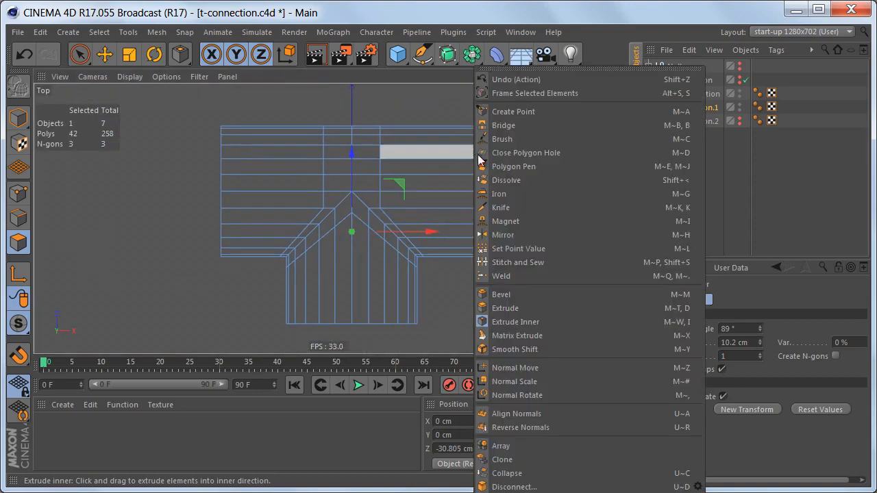
pyautogui.click(514, 308)
pyautogui.moveTo(525, 283); pyautogui.dragTo(380, 274)
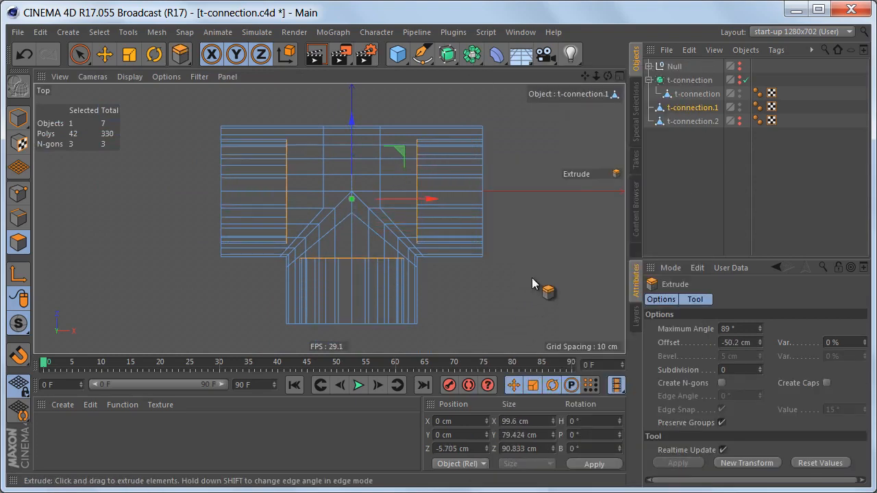
pyautogui.scroll(1, 449, 251)
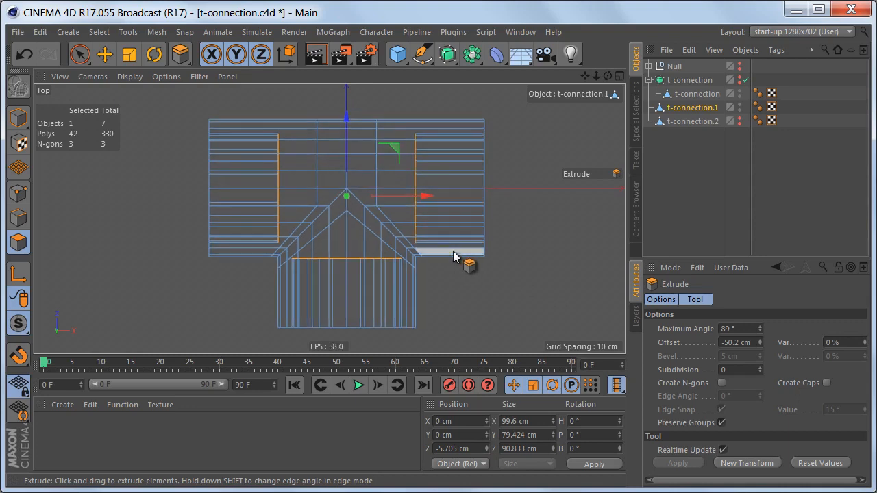
# Step: Delete the selected inward-extruded faces to open the pipes, and return to the Perspective view
pyautogui.hotkey('ctrl', 'z')
pyautogui.middleClick(392, 231)
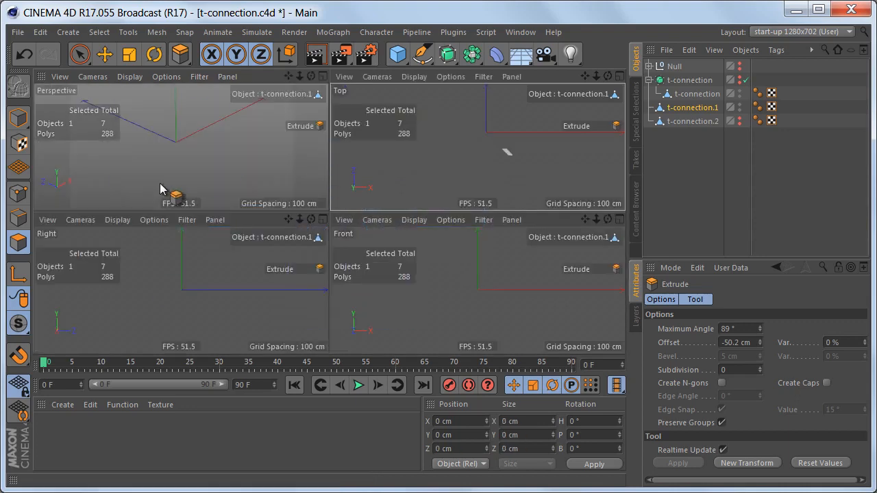
pyautogui.middleClick(155, 160)
pyautogui.keyDown('alt'); pyautogui.moveTo(402, 219); pyautogui.dragTo(419, 211); pyautogui.keyUp('alt')
# Step: Add a Subdivision Surface as parent of t-connection.1 and switch its smoothing off
pyautogui.keyDown('alt'); pyautogui.click(447, 54); pyautogui.keyUp('alt')
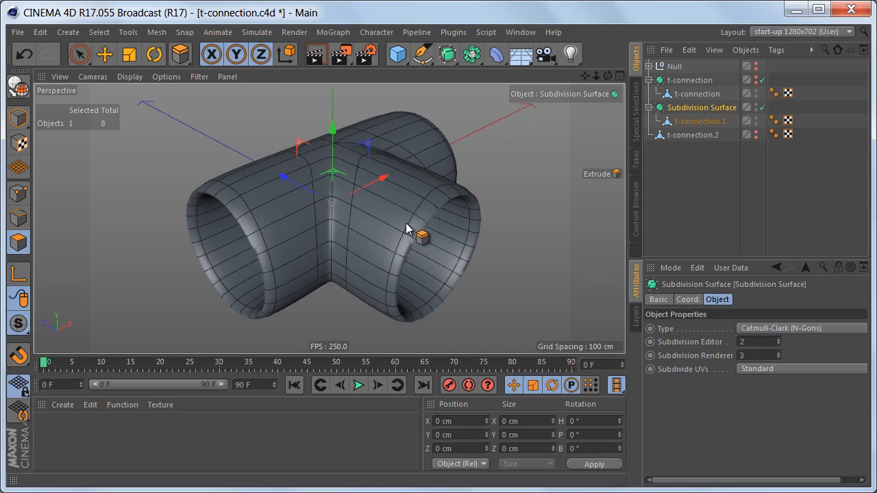
pyautogui.press('q')
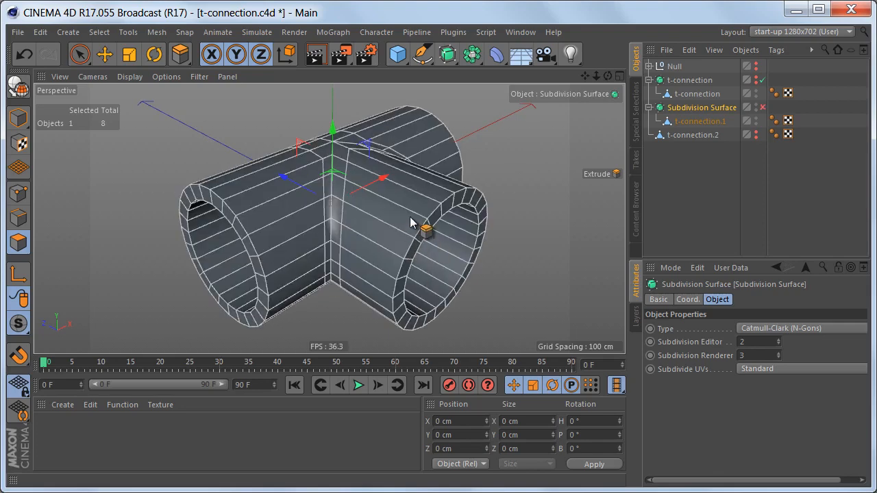
pyautogui.scroll(2, 413, 219)
# Step: On t-connection.1, loop-select the outer and inner rim edges of the two front-facing pipe ends in edge mode
pyautogui.click(699, 124)
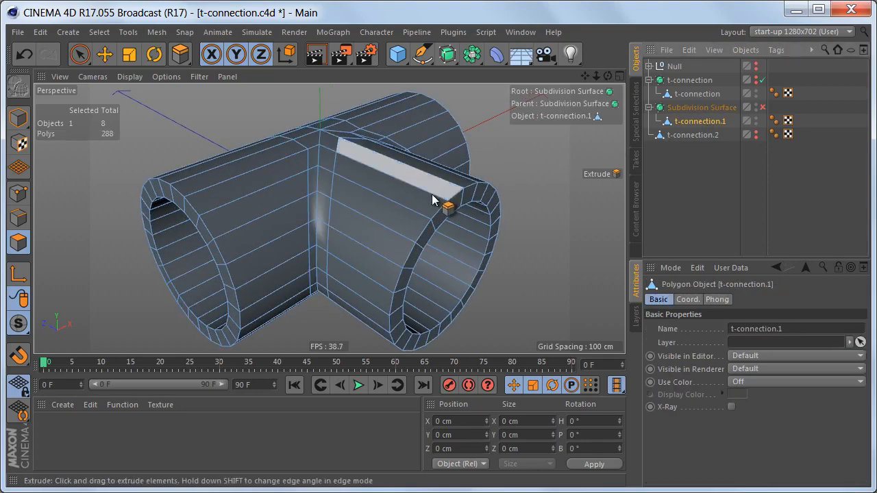
pyautogui.press('Return')
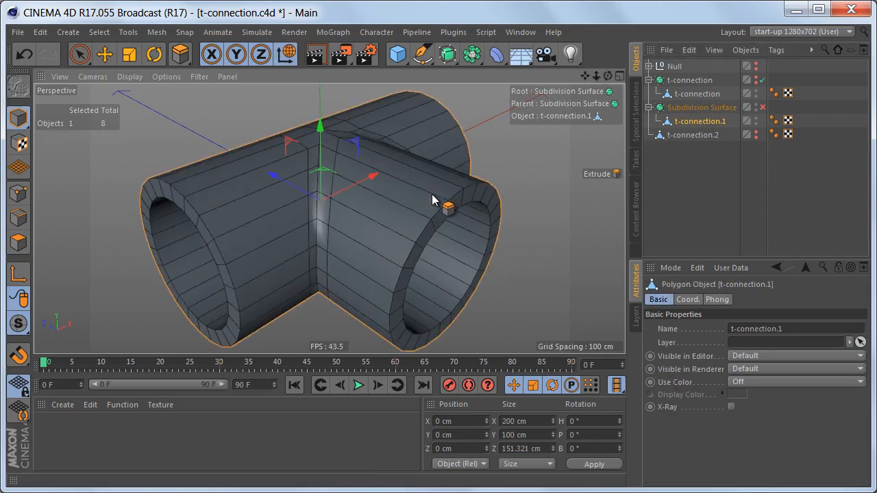
pyautogui.press('u')
pyautogui.press('l')
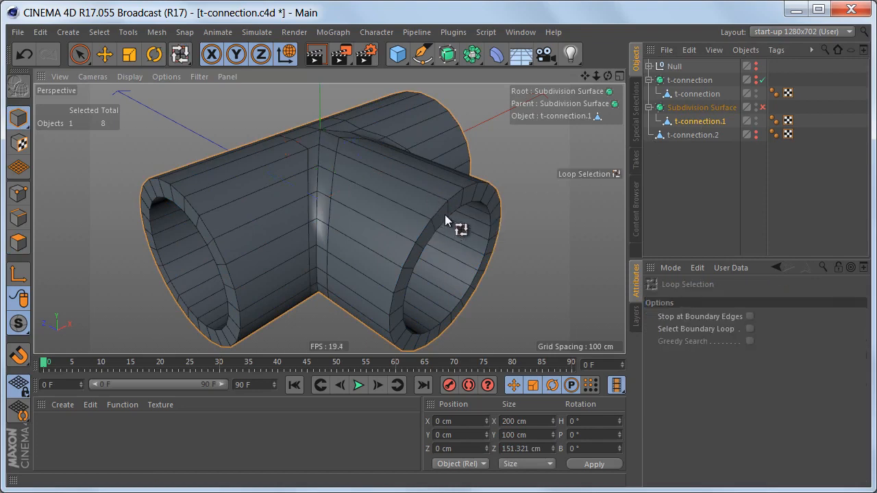
pyautogui.press('Return')
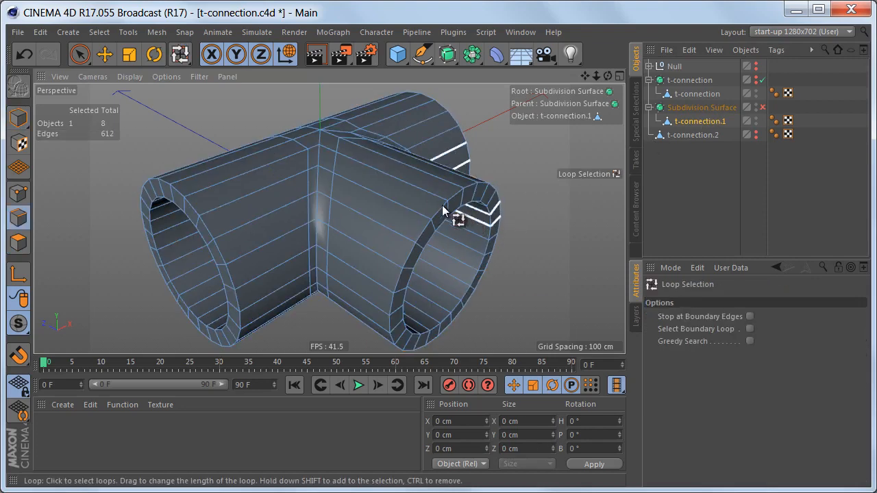
pyautogui.click(440, 210)
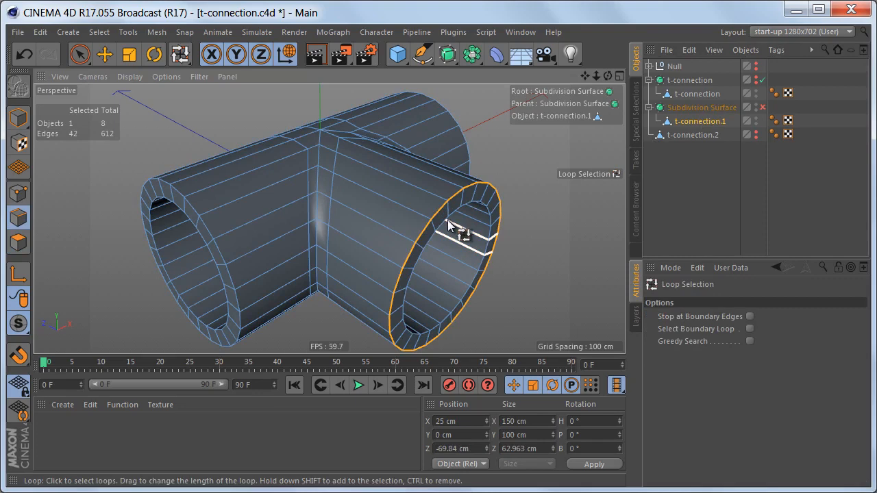
pyautogui.hotkey('ctrl', 'z')
pyautogui.keyDown('shift'); pyautogui.click(438, 223); pyautogui.keyUp('shift')
pyautogui.hotkey('ctrl', 'z')
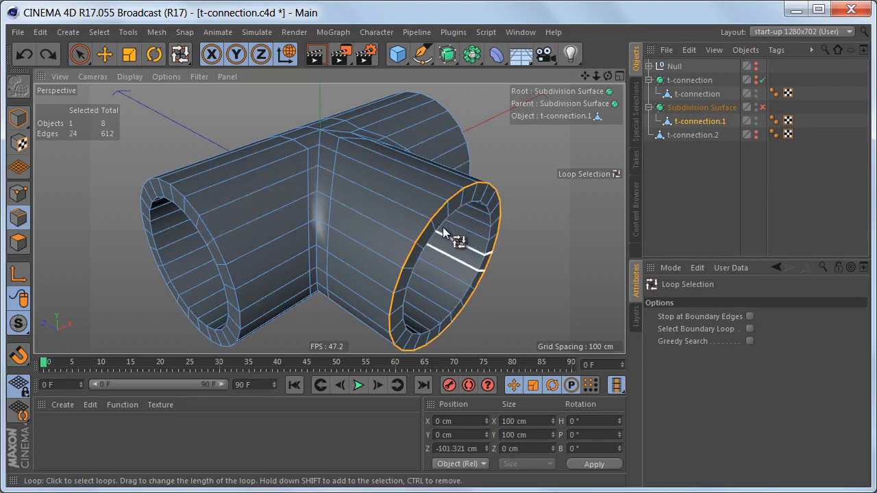
pyautogui.keyDown('shift'); pyautogui.click(443, 227); pyautogui.keyUp('shift')
pyautogui.keyDown('shift'); pyautogui.click(203, 240); pyautogui.keyUp('shift')
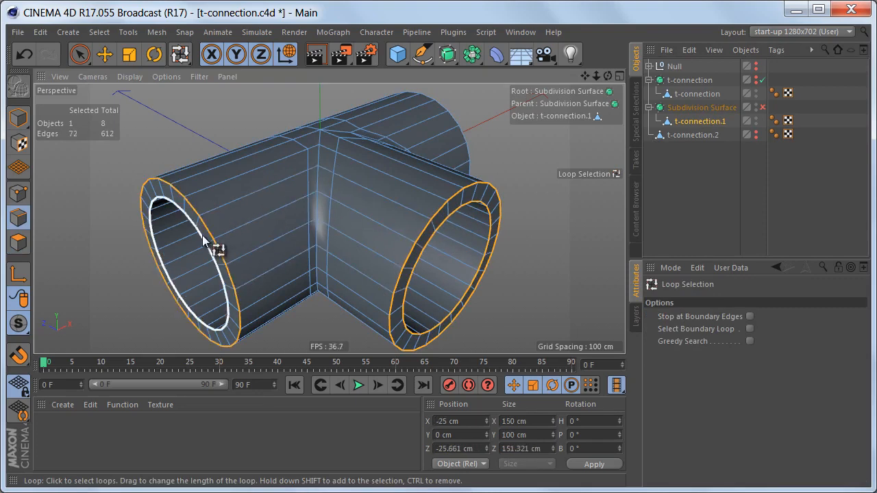
pyautogui.keyDown('shift'); pyautogui.click(203, 240); pyautogui.keyUp('shift')
# Step: Add the outer and inner rim edge loops of the third pipe end to the selection
pyautogui.keyDown('alt'); pyautogui.moveTo(251, 174); pyautogui.dragTo(476, 252); pyautogui.keyUp('alt')
pyautogui.keyDown('shift'); pyautogui.click(473, 237); pyautogui.keyUp('shift')
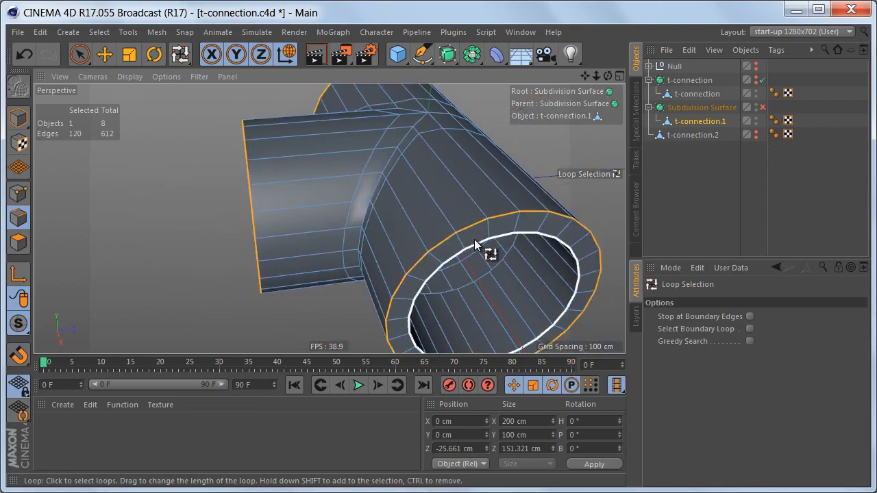
pyautogui.keyDown('alt'); pyautogui.moveTo(432, 208); pyautogui.dragTo(402, 235, button='right'); pyautogui.keyUp('alt')
pyautogui.keyDown('alt'); pyautogui.moveTo(413, 237); pyautogui.dragTo(516, 227); pyautogui.keyUp('alt')
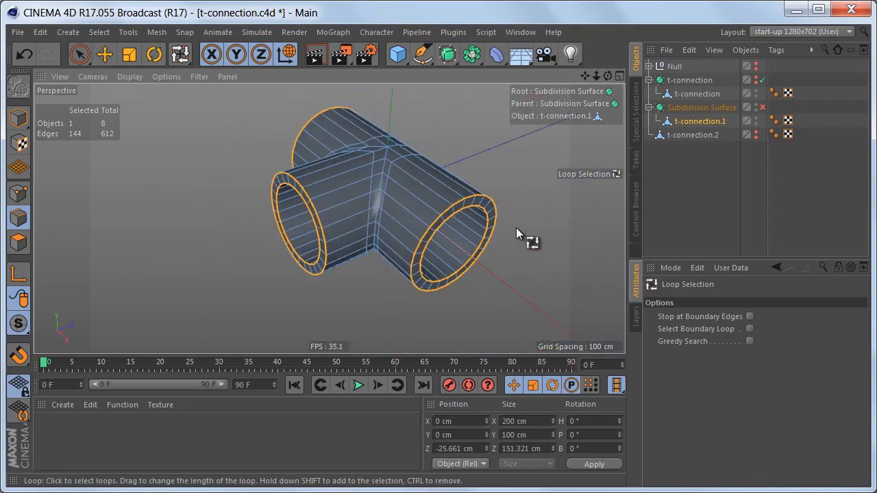
# Step: Bevel the selected rim loops in Solid mode with a fixed-distance offset of 3 cm
pyautogui.rightClick(516, 227)
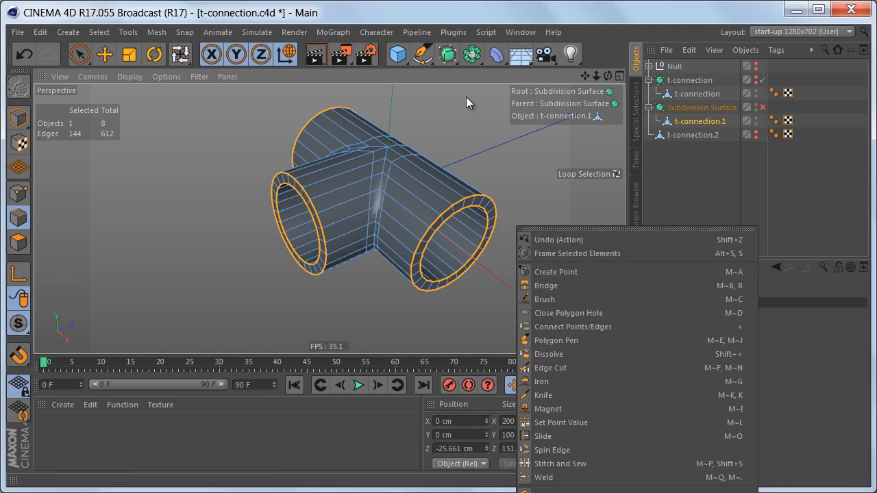
pyautogui.rightClick(466, 97)
pyautogui.rightClick(466, 96)
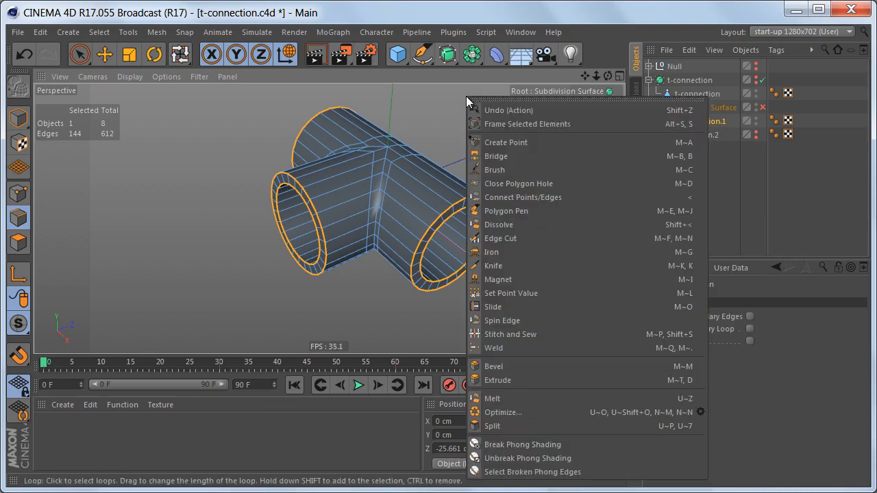
pyautogui.click(513, 368)
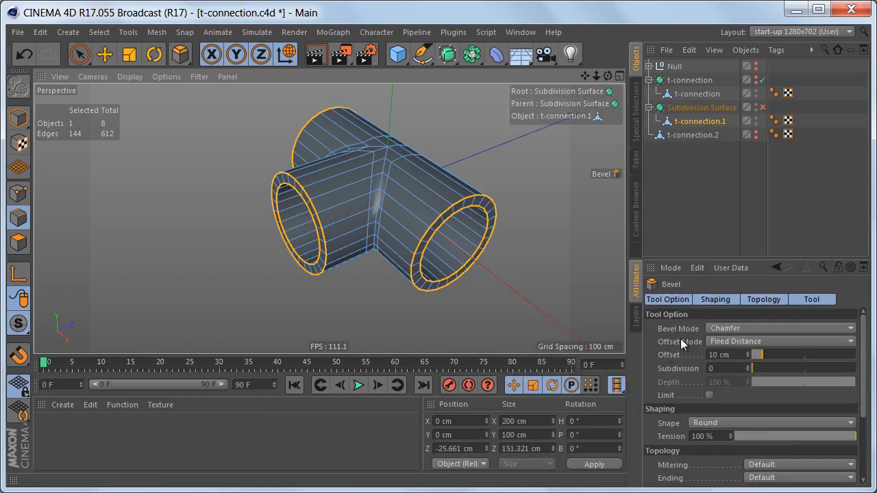
pyautogui.click(738, 328)
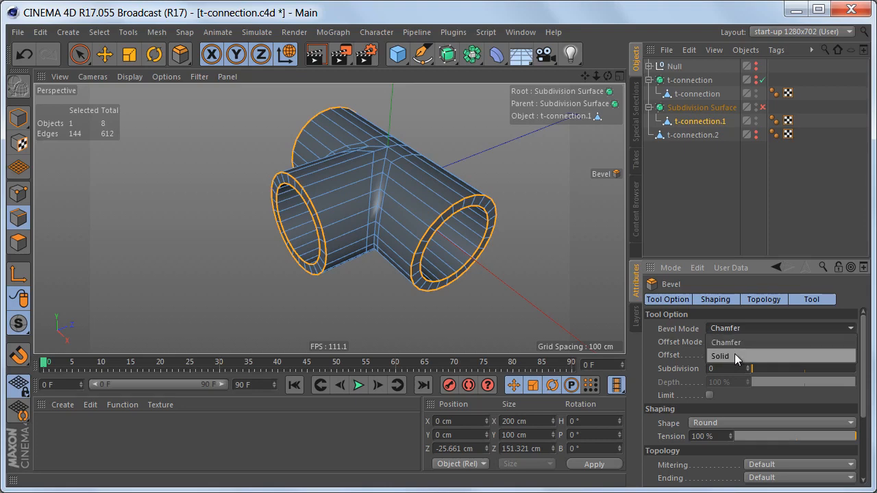
pyautogui.click(734, 353)
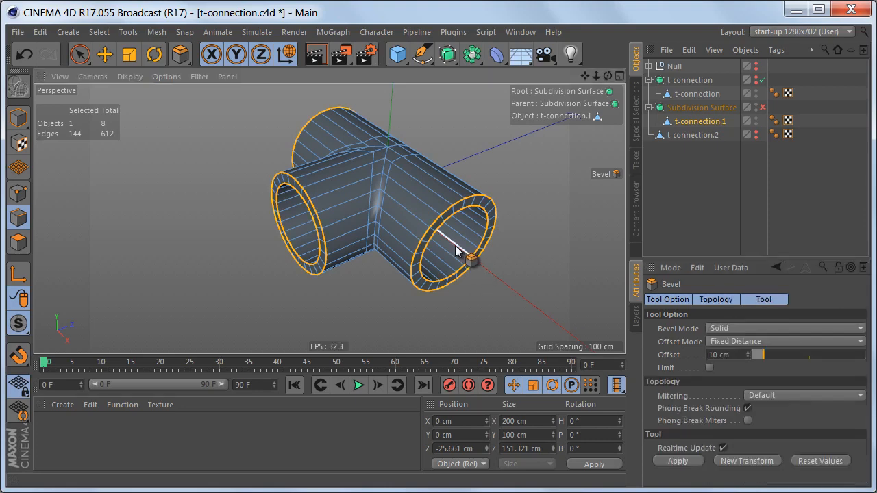
pyautogui.keyDown('alt'); pyautogui.moveTo(460, 251); pyautogui.dragTo(433, 263); pyautogui.keyUp('alt')
pyautogui.moveTo(740, 356); pyautogui.dragTo(704, 357)
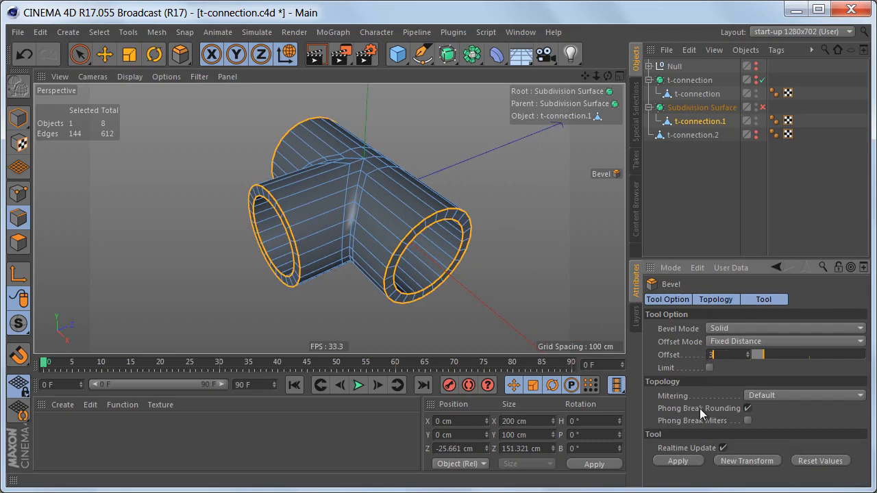
pyautogui.click(692, 464)
# Step: Turn the Subdivision Surface above t-connection.1 back on and render the Perspective view
pyautogui.keyDown('alt'); pyautogui.moveTo(485, 248); pyautogui.dragTo(512, 256); pyautogui.keyUp('alt')
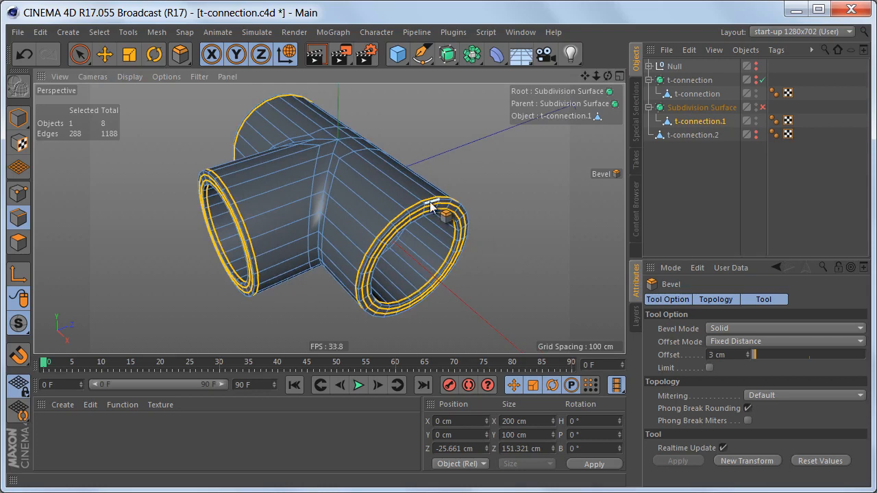
pyautogui.keyDown('alt'); pyautogui.moveTo(425, 252); pyautogui.dragTo(411, 239); pyautogui.keyUp('alt')
pyautogui.press('q')
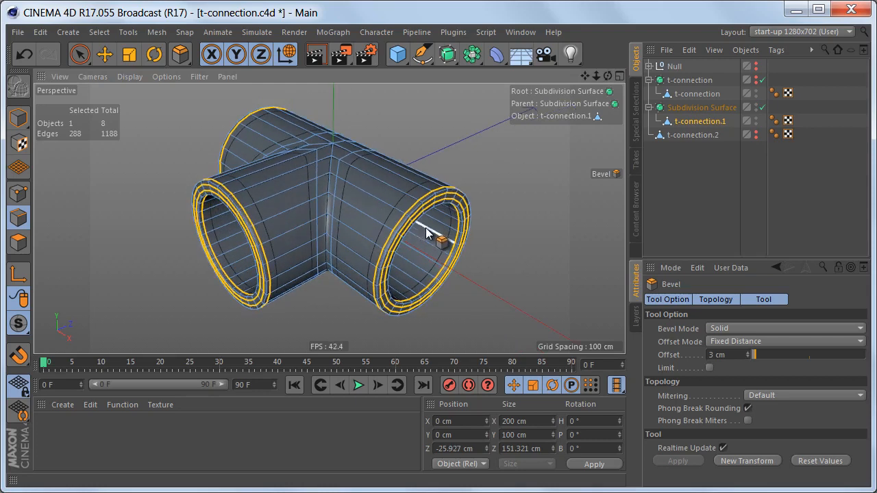
pyautogui.hotkey('ctrl', 'r')
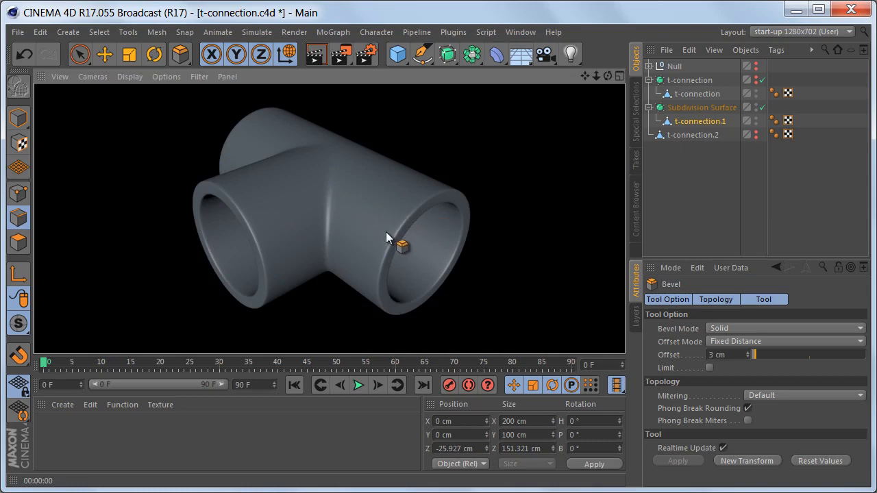
# Step: Reduce the rim bevel's offset to 2 cm and render the view again
pyautogui.click(747, 357)
pyautogui.hotkey('ctrl', 'r')
pyautogui.keyDown('alt'); pyautogui.moveTo(396, 204); pyautogui.dragTo(413, 196); pyautogui.keyUp('alt')
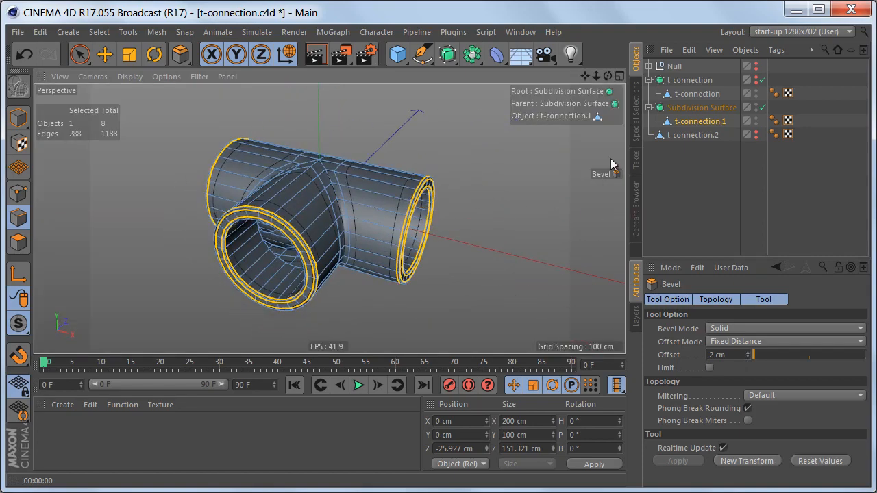
# Step: Hide the Subdivision Surface holding t-connection.1, then show and select t-connection.2
pyautogui.click(756, 105)
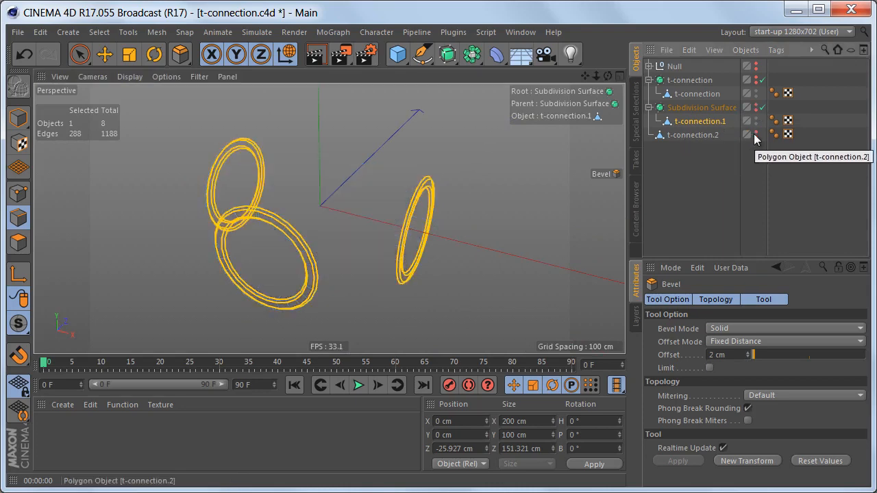
pyautogui.click(755, 132)
pyautogui.click(691, 134)
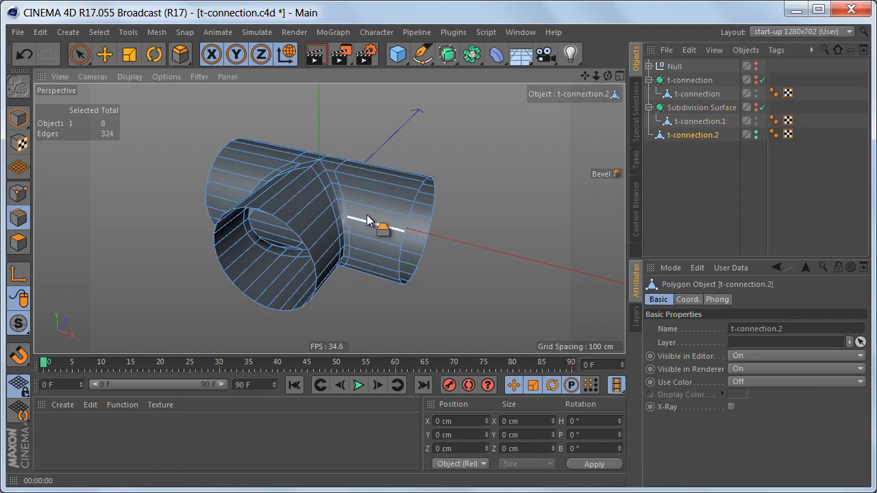
pyautogui.keyDown('alt'); pyautogui.moveTo(376, 234); pyautogui.dragTo(387, 220); pyautogui.keyUp('alt')
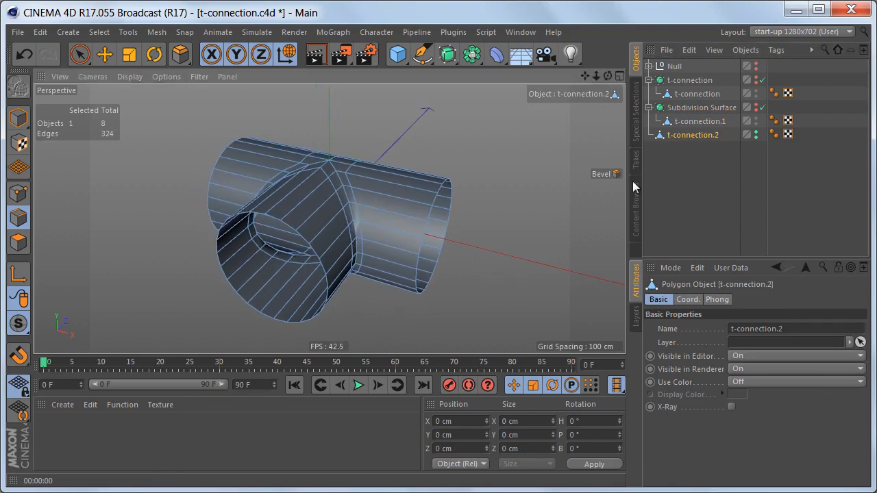
# Step: Reset the visibility of t-connection.2 to default, make a copy of it, and switch to Model mode
pyautogui.click(757, 136)
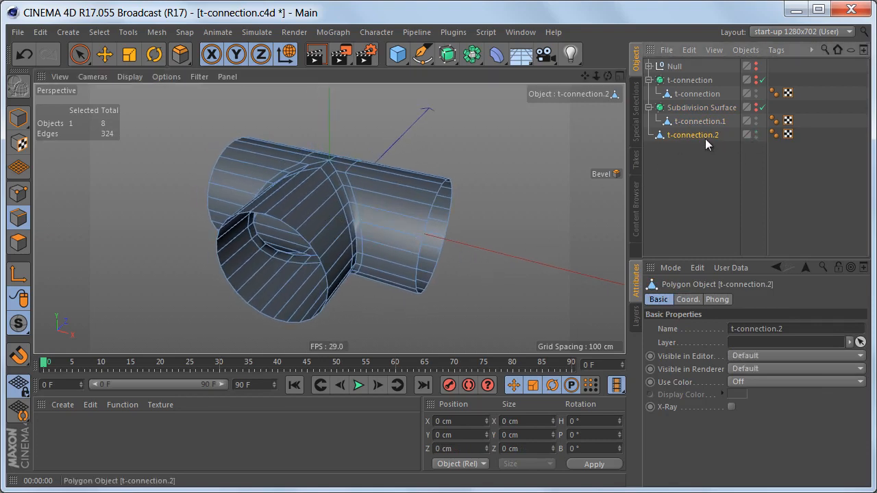
pyautogui.hotkey('ctrl', 'v')
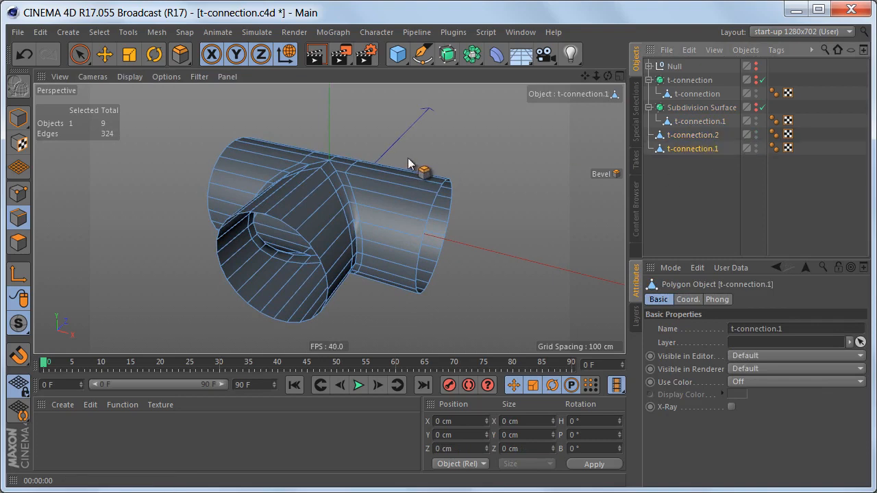
pyautogui.click(26, 125)
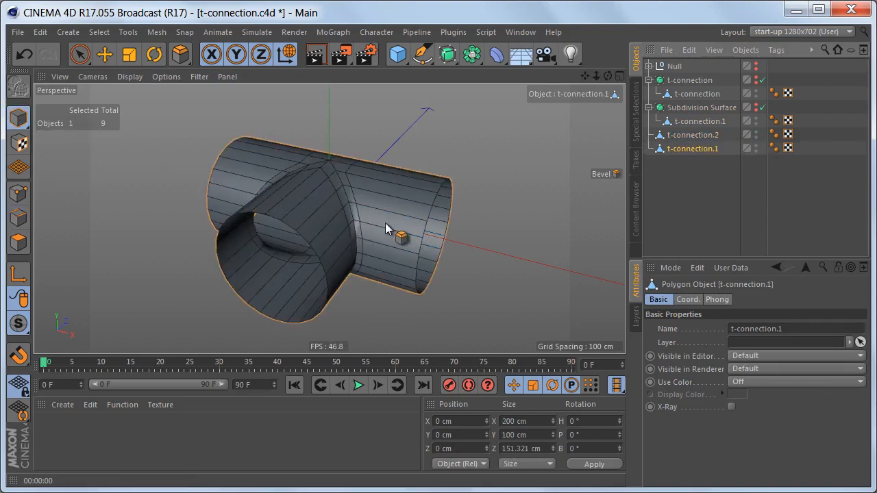
# Step: Scale the standalone t-connection.1 copy down uniformly in two passes until its openings are 81 cm across, forming an inner shell
pyautogui.press('t')
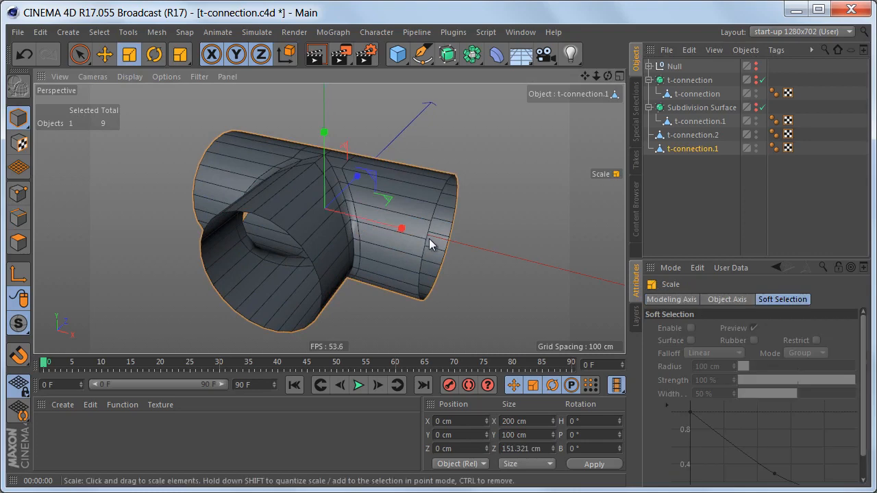
pyautogui.moveTo(486, 245); pyautogui.dragTo(451, 251)
pyautogui.middleClick(458, 227)
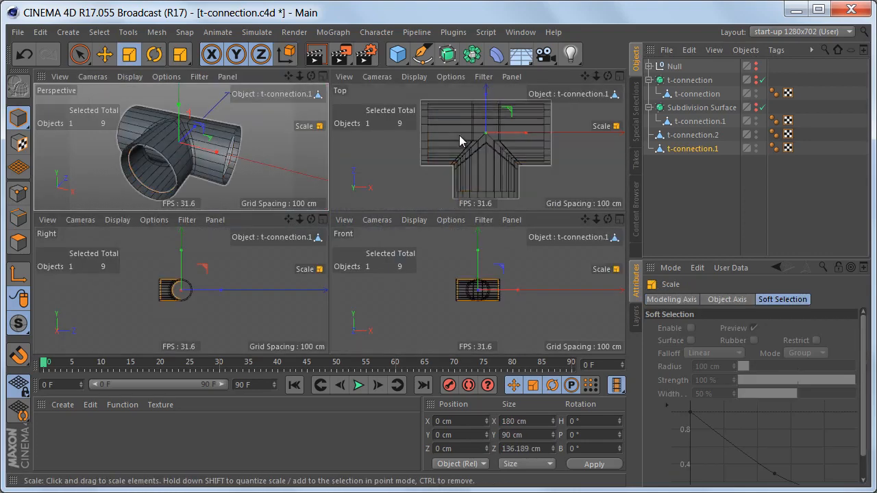
pyautogui.middleClick(462, 139)
pyautogui.moveTo(527, 240); pyautogui.dragTo(458, 232)
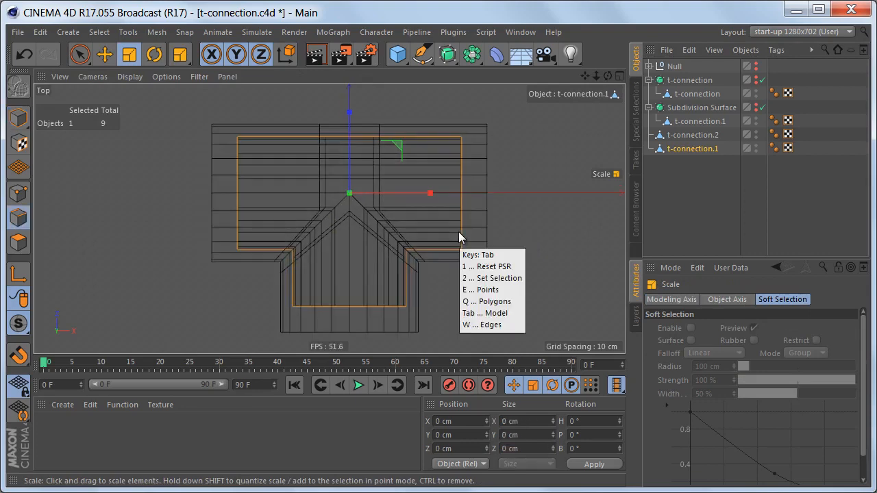
# Step: Select the inner shell's rim edges at the branch opening and snap them to the outer rim at Z -101.321 cm
pyautogui.press('4')
pyautogui.press('0')
pyautogui.moveTo(254, 284); pyautogui.dragTo(450, 331)
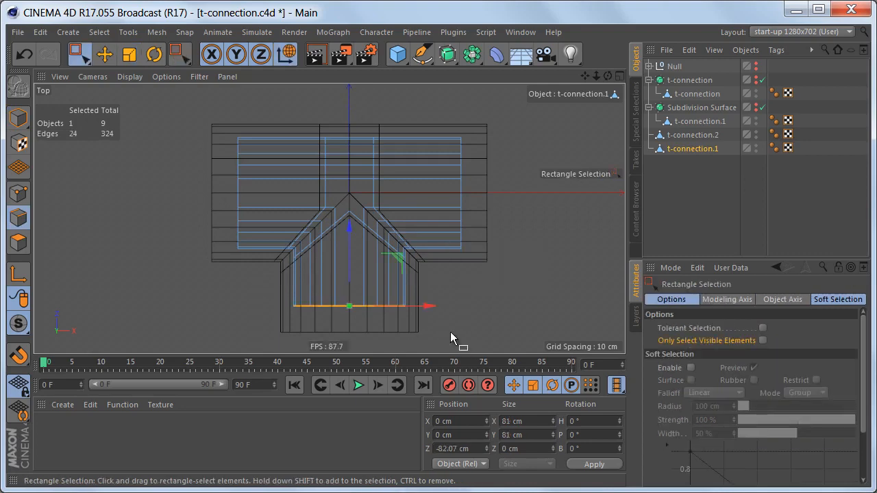
pyautogui.click(19, 357)
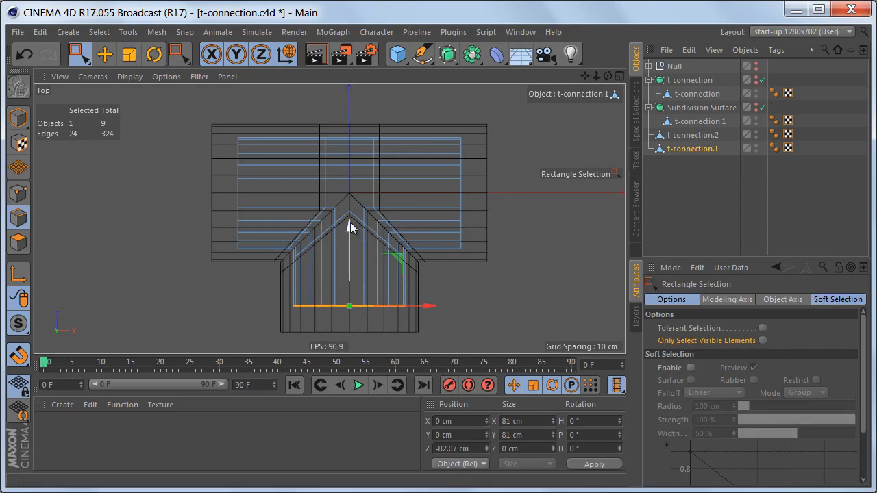
pyautogui.moveTo(350, 222); pyautogui.dragTo(368, 248)
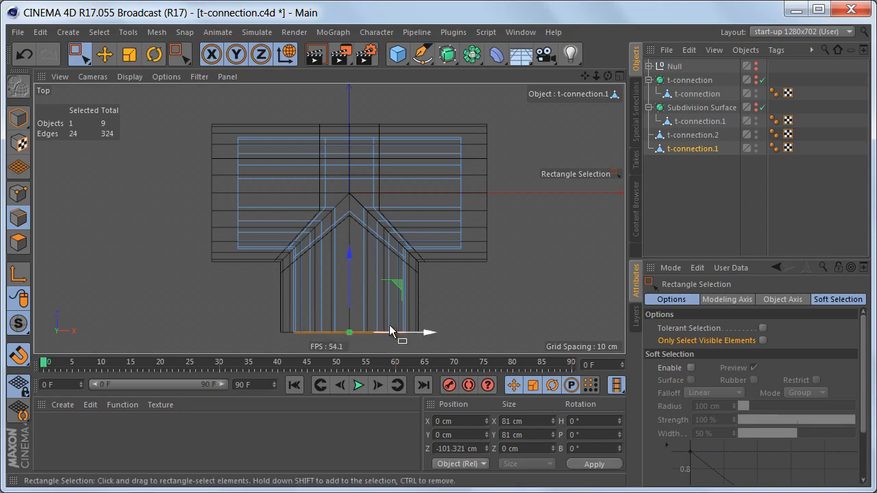
# Step: Snap the inner shell's rim edges at both ends of the straight pipe to X 100 cm and X -100 cm
pyautogui.moveTo(484, 128); pyautogui.dragTo(452, 248)
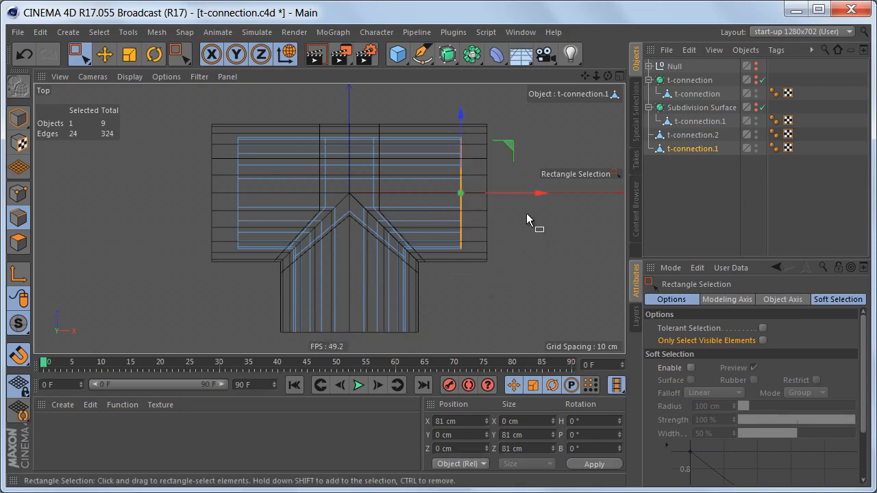
pyautogui.moveTo(538, 193); pyautogui.dragTo(566, 194)
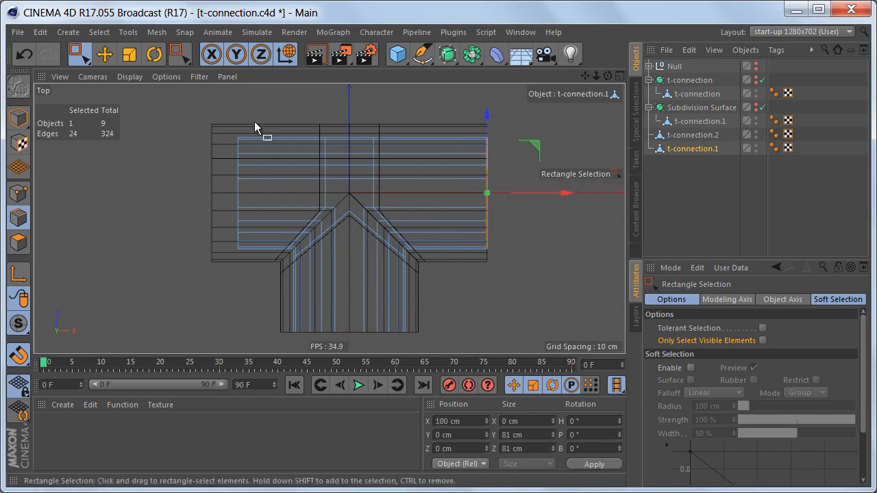
pyautogui.moveTo(246, 192); pyautogui.dragTo(258, 253)
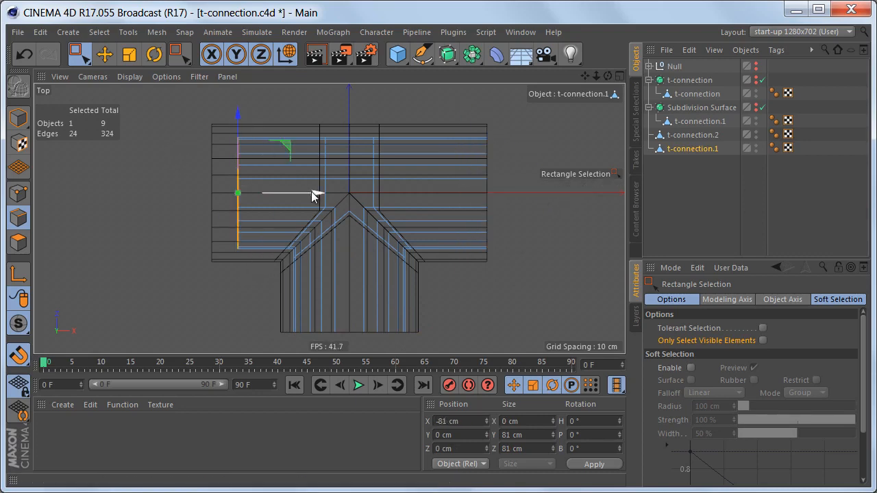
pyautogui.moveTo(312, 196); pyautogui.dragTo(294, 192)
pyautogui.middleClick(294, 193)
pyautogui.middleClick(243, 173)
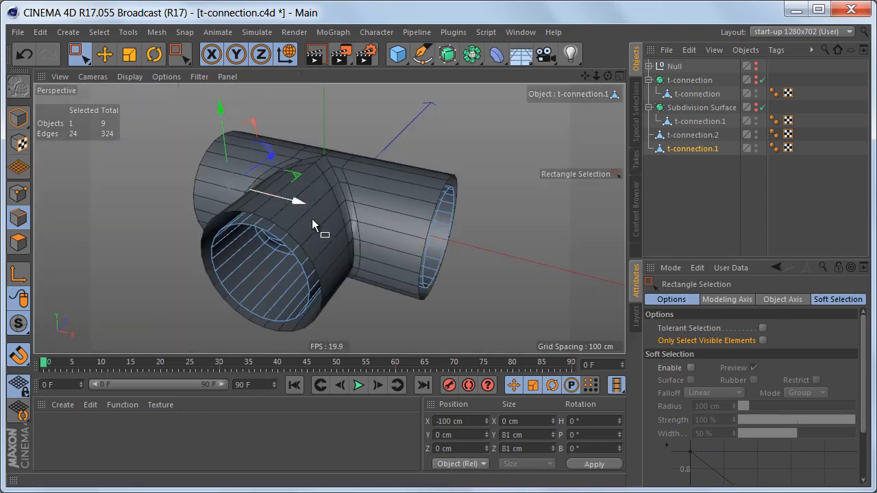
# Step: Select all polygons of the inner t-connection.1 and of t-connection.2 in Polygon mode to compare their normal directions
pyautogui.keyDown('alt'); pyautogui.moveTo(333, 231); pyautogui.dragTo(307, 220); pyautogui.keyUp('alt')
pyautogui.press('Return')
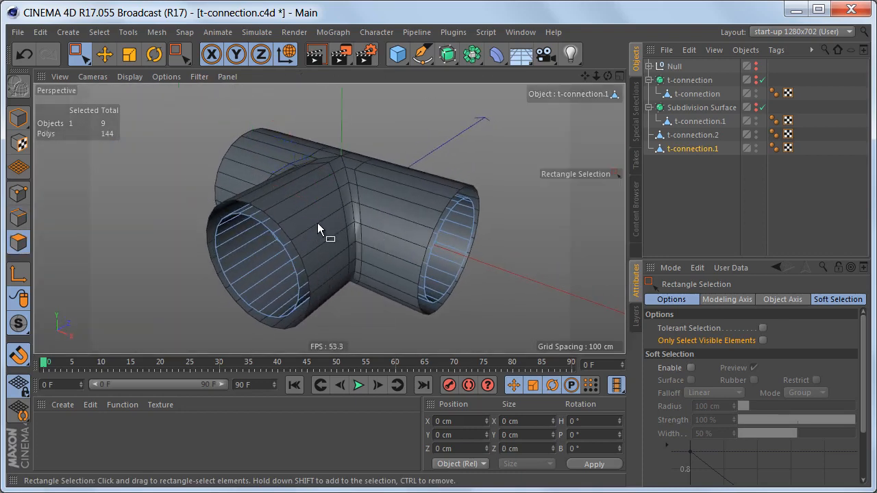
pyautogui.hotkey('ctrl', 'a')
pyautogui.keyDown('alt'); pyautogui.moveTo(441, 235); pyautogui.dragTo(366, 226); pyautogui.keyUp('alt')
pyautogui.scroll(5, 408, 231)
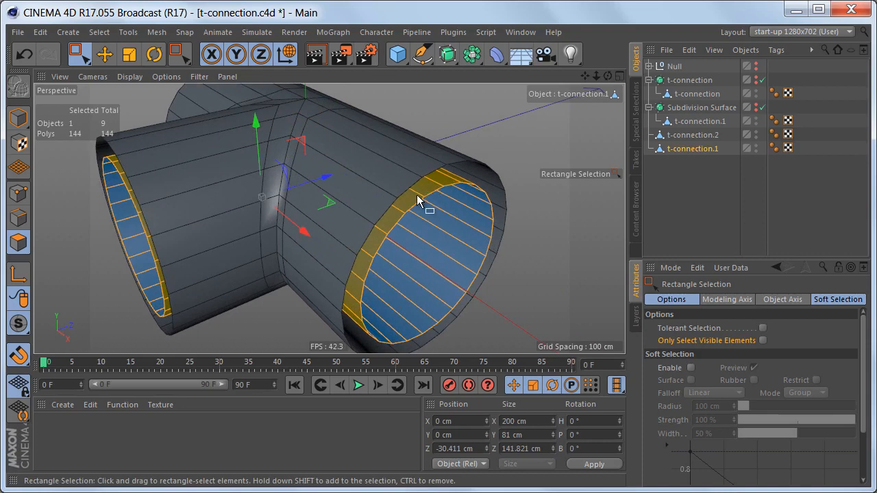
pyautogui.keyDown('ctrl'); pyautogui.click(693, 135); pyautogui.keyUp('ctrl')
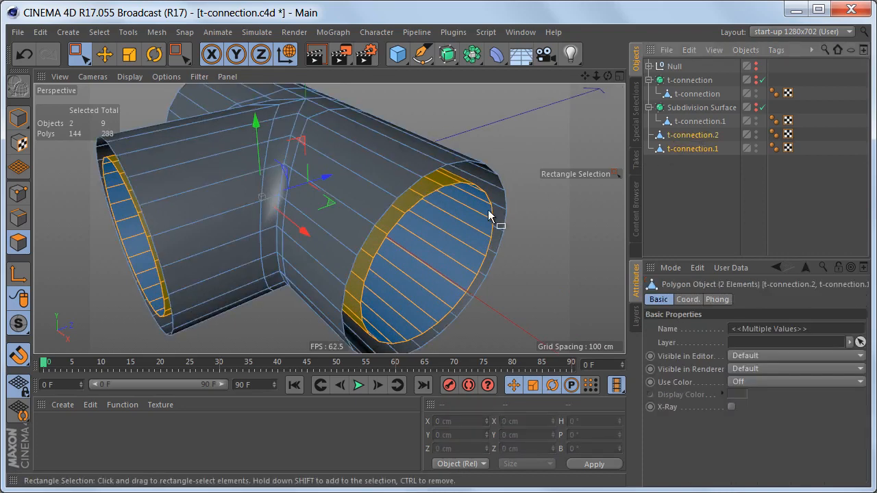
pyautogui.hotkey('ctrl', 'a')
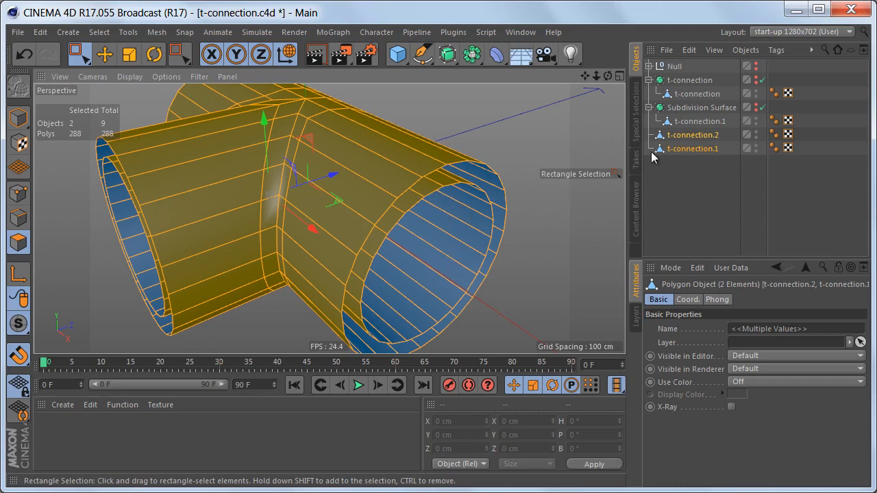
# Step: Reverse the normals of all polygons on the inner t-connection.1 shell
pyautogui.click(681, 148)
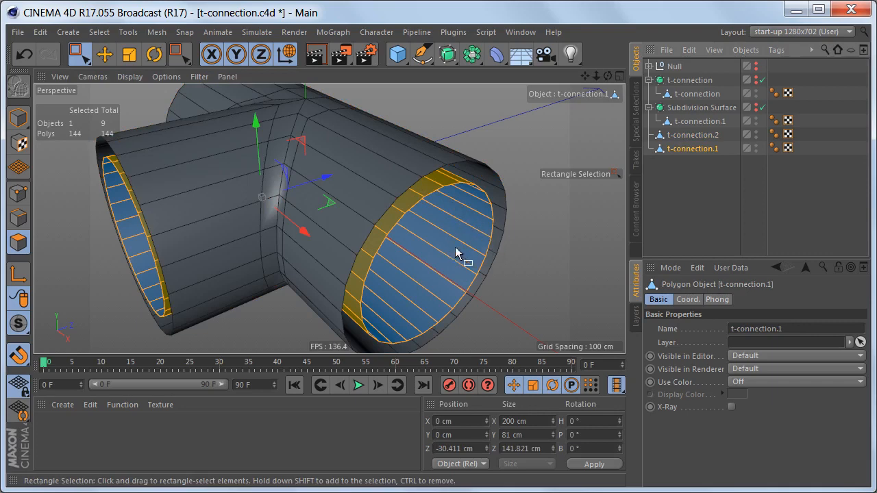
pyautogui.rightClick(480, 128)
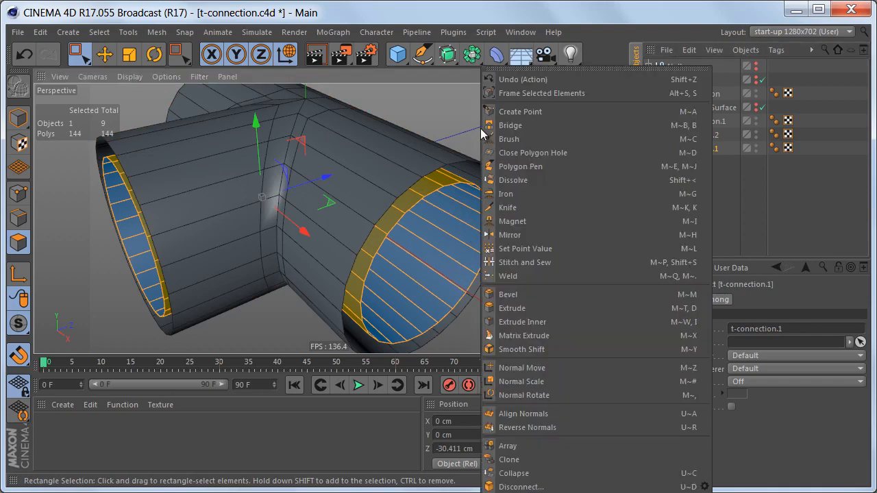
pyautogui.click(540, 427)
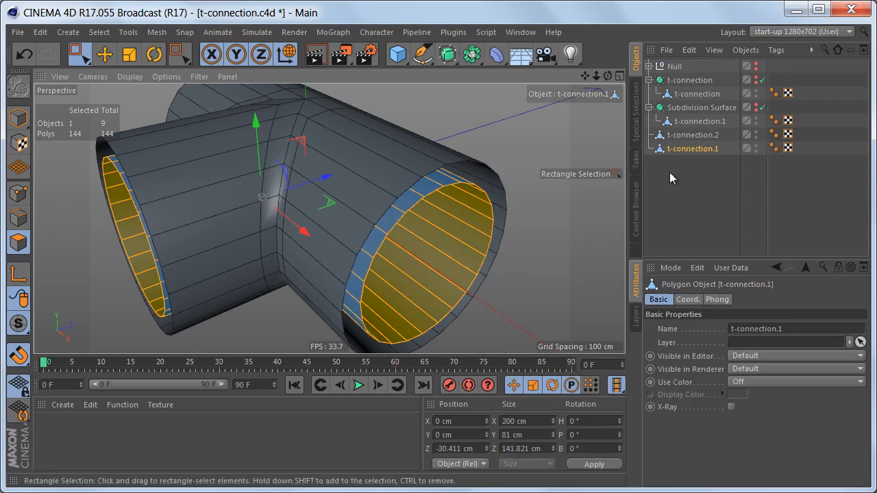
# Step: Merge t-connection.2 and the inner t-connection.1 into one object with Connect Objects + Delete
pyautogui.keyDown('ctrl'); pyautogui.click(688, 135); pyautogui.keyUp('ctrl')
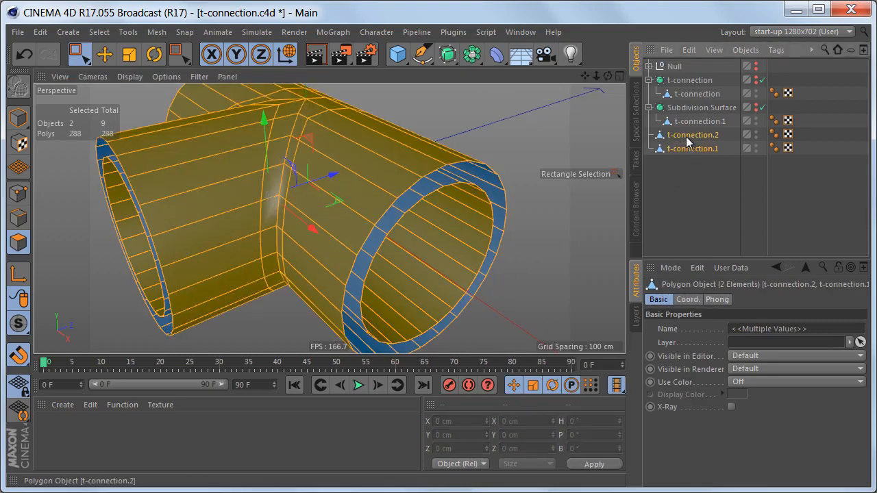
pyautogui.rightClick(687, 137)
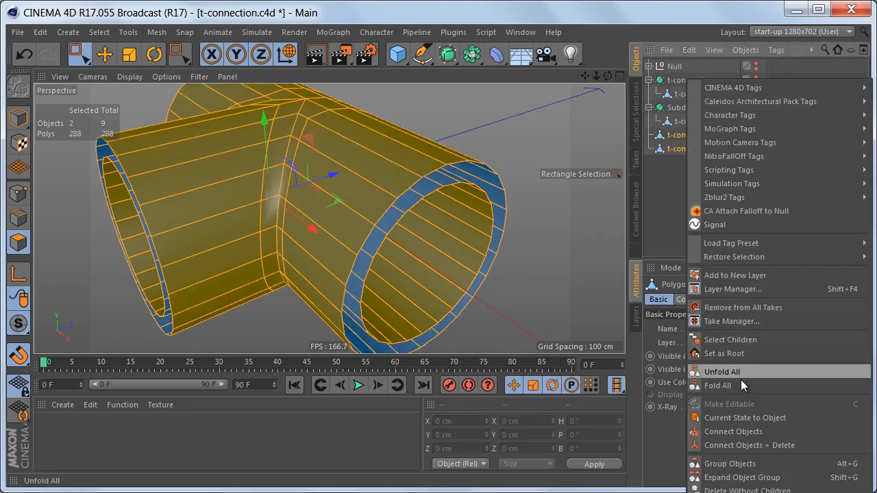
pyautogui.click(753, 446)
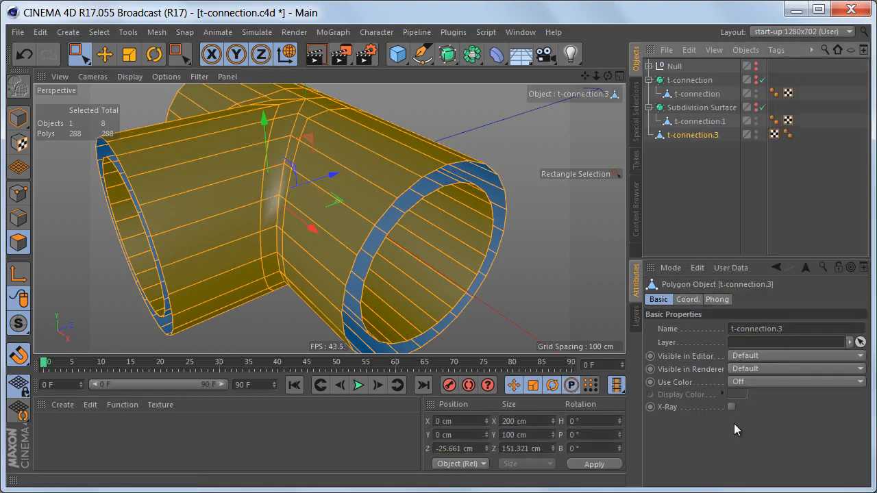
# Step: Select the outer and inner rim edges of all three openings on the merged object in Edge mode
pyautogui.scroll(-4, 466, 267)
pyautogui.scroll(2, 437, 237)
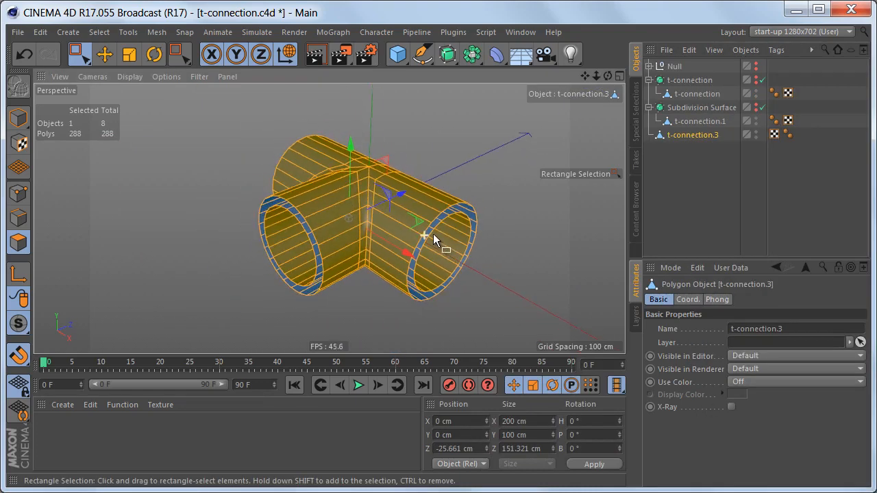
pyautogui.scroll(2, 461, 232)
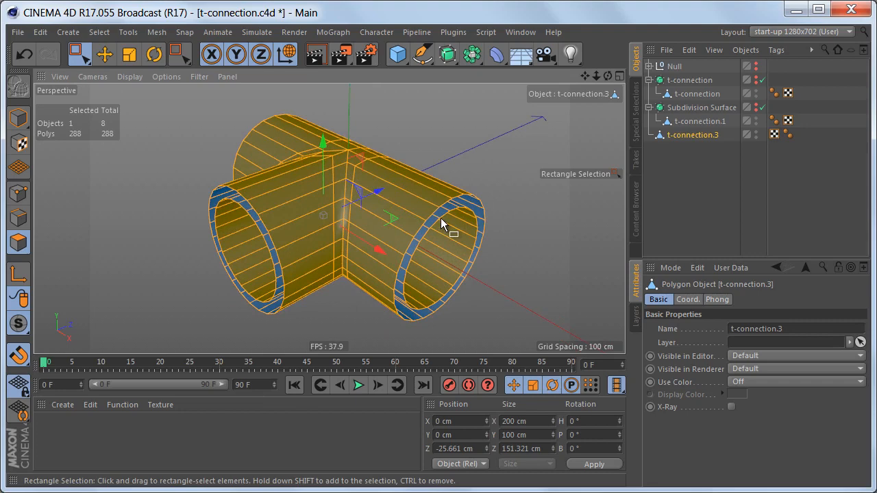
pyautogui.press('Return')
pyautogui.middleClick(446, 226)
pyautogui.middleClick(425, 164)
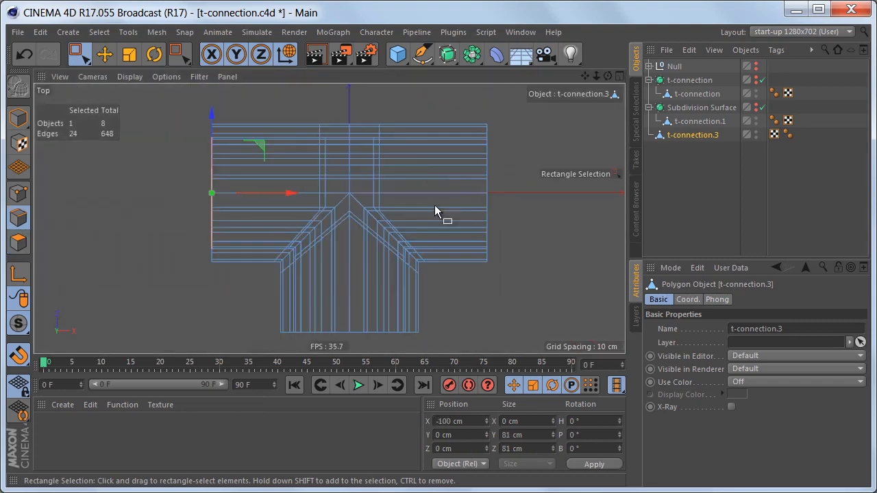
pyautogui.moveTo(192, 100); pyautogui.dragTo(452, 353)
pyautogui.keyDown('shift'); pyautogui.moveTo(479, 102); pyautogui.dragTo(521, 335); pyautogui.keyUp('shift')
pyautogui.middleClick(453, 210)
pyautogui.keyDown('alt'); pyautogui.moveTo(404, 263); pyautogui.dragTo(442, 264); pyautogui.keyUp('alt')
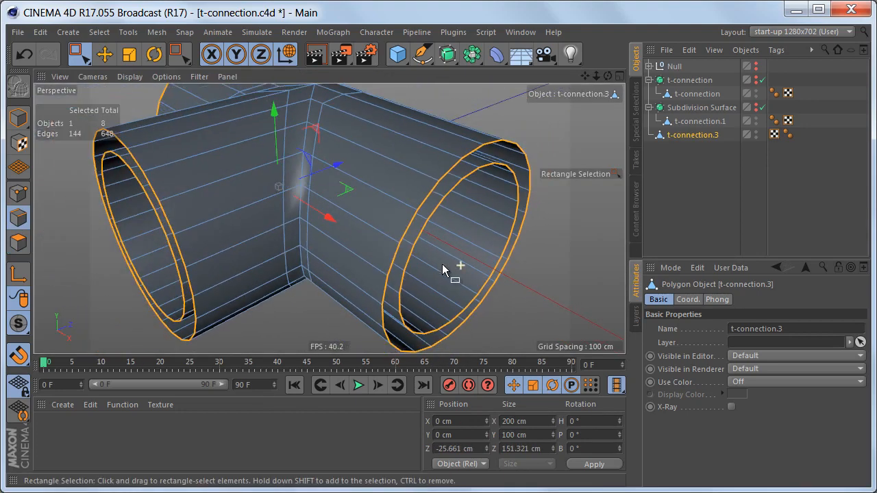
# Step: Activate Stitch and Sew for the selected rim edges and frame the positive-X opening of the straight pipe
pyautogui.rightClick(473, 100)
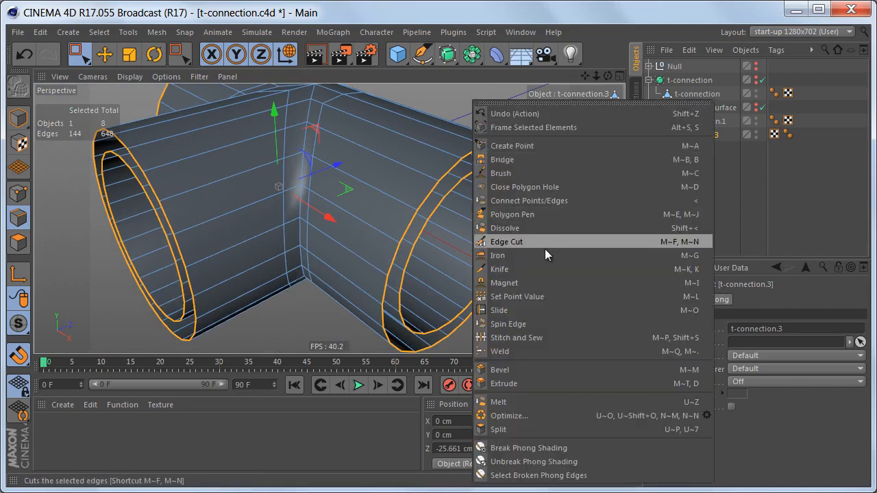
pyautogui.click(540, 337)
pyautogui.scroll(5, 514, 177)
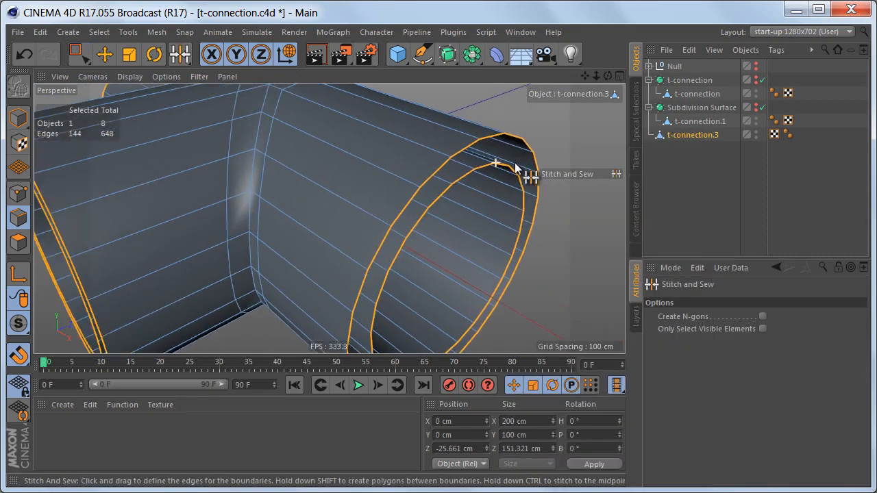
pyautogui.scroll(5, 473, 161)
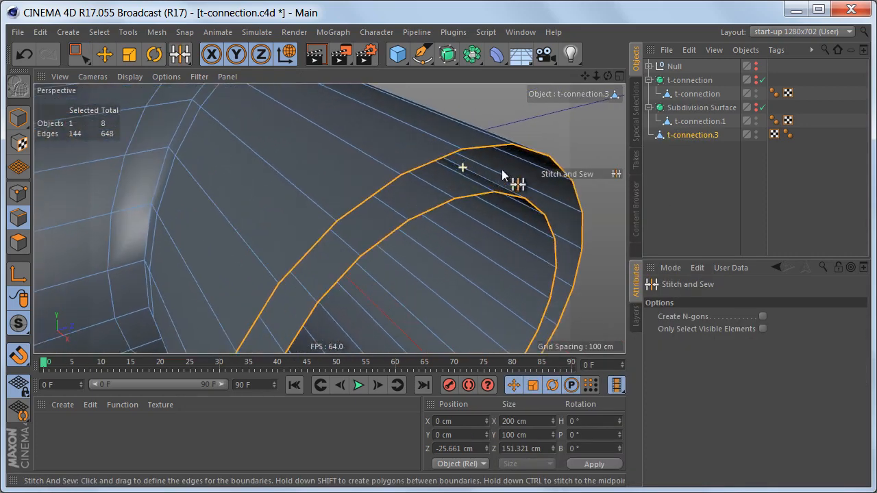
pyautogui.scroll(2, 500, 171)
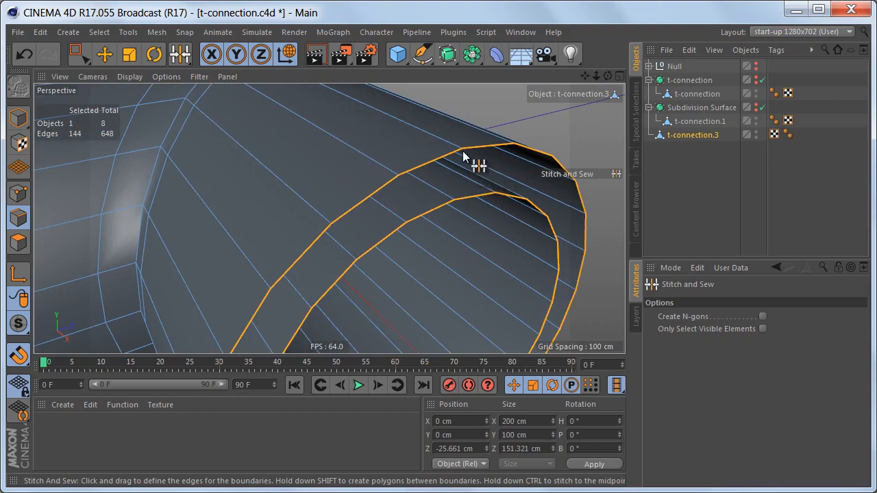
# Step: Try bridging the opening's outer and inner rims between matching points and between offset points, undoing each attempt
pyautogui.moveTo(463, 148); pyautogui.dragTo(457, 198)
pyautogui.scroll(-2, 479, 189)
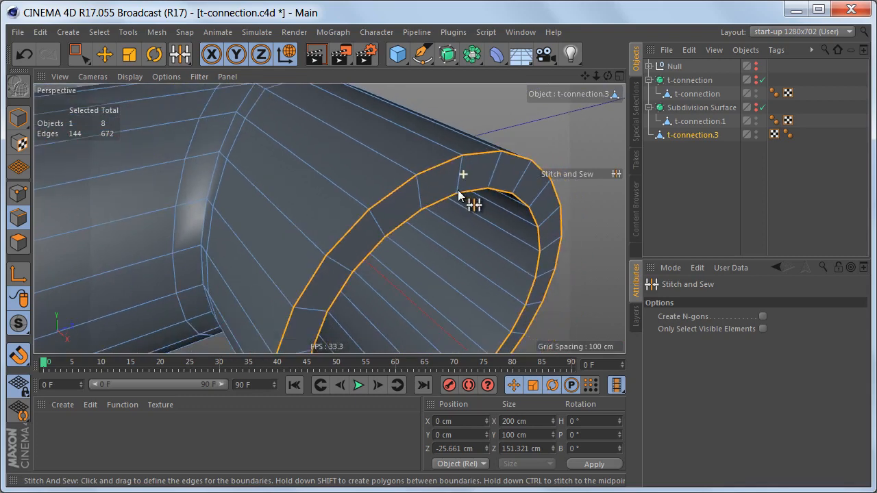
pyautogui.hotkey('ctrl', 'z')
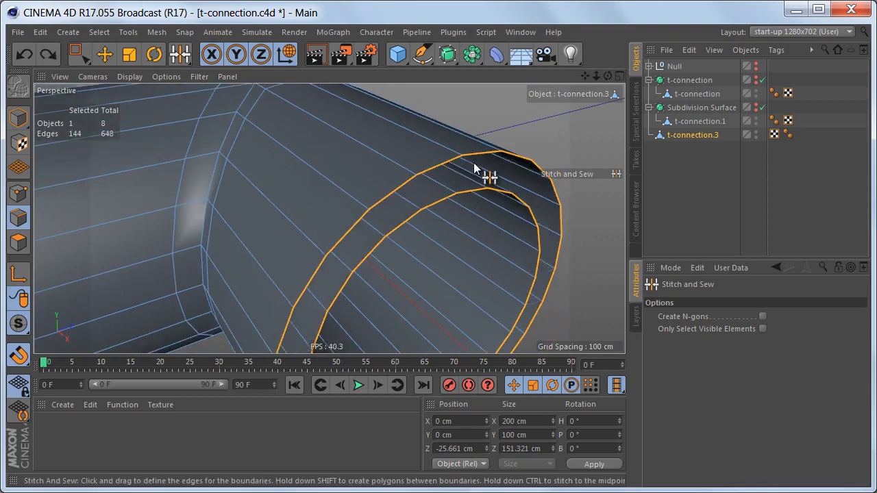
pyautogui.moveTo(460, 168); pyautogui.dragTo(429, 203)
pyautogui.keyDown('alt'); pyautogui.moveTo(372, 239); pyautogui.dragTo(342, 195); pyautogui.keyUp('alt')
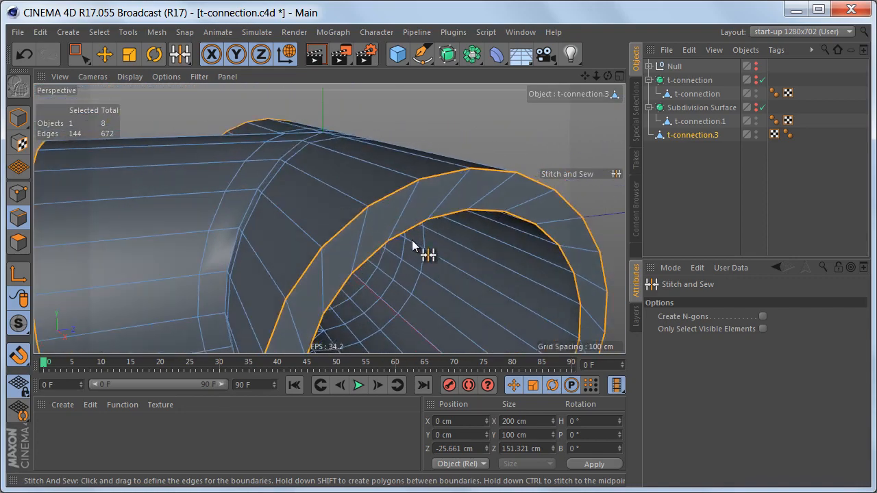
pyautogui.hotkey('ctrl', 'z')
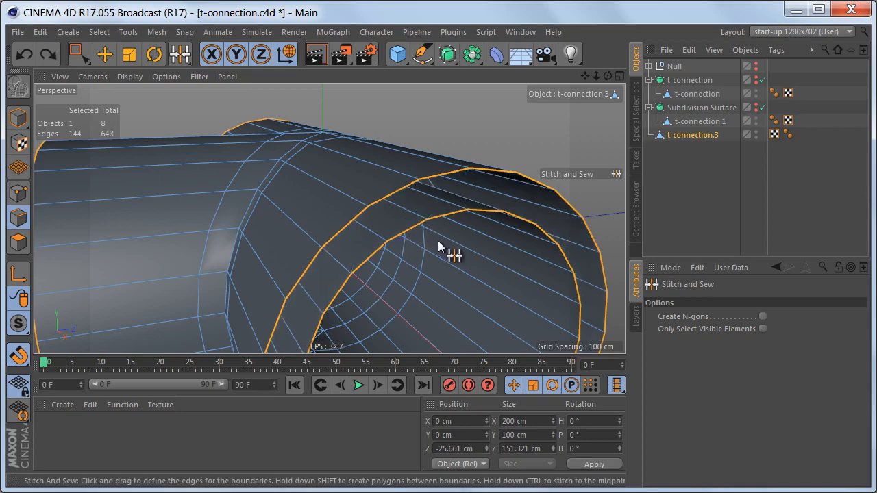
# Step: Bridge the outer and inner rims with polygons between matching points at the straight pipe's positive-X opening and the branch opening
pyautogui.moveTo(470, 169); pyautogui.dragTo(469, 210)
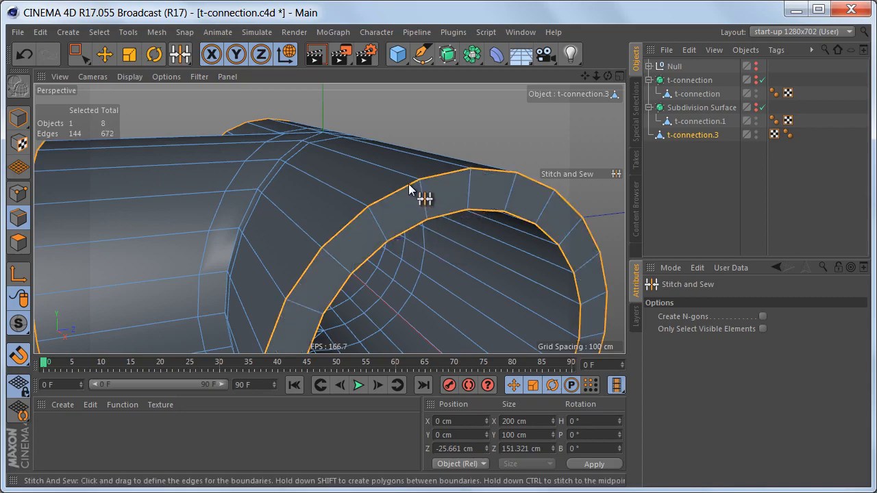
pyautogui.scroll(-5, 411, 190)
pyautogui.keyDown('alt'); pyautogui.moveTo(301, 194); pyautogui.dragTo(204, 151); pyautogui.keyUp('alt')
pyautogui.scroll(5, 281, 186)
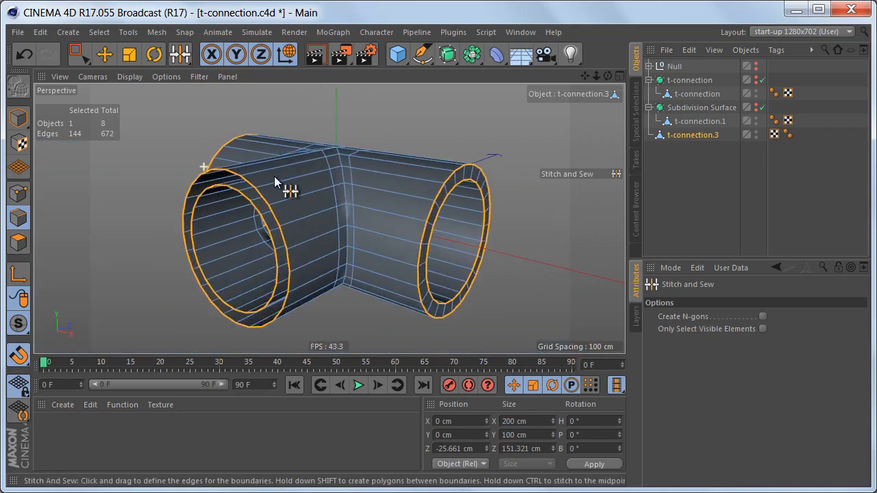
pyautogui.moveTo(272, 180); pyautogui.dragTo(270, 214)
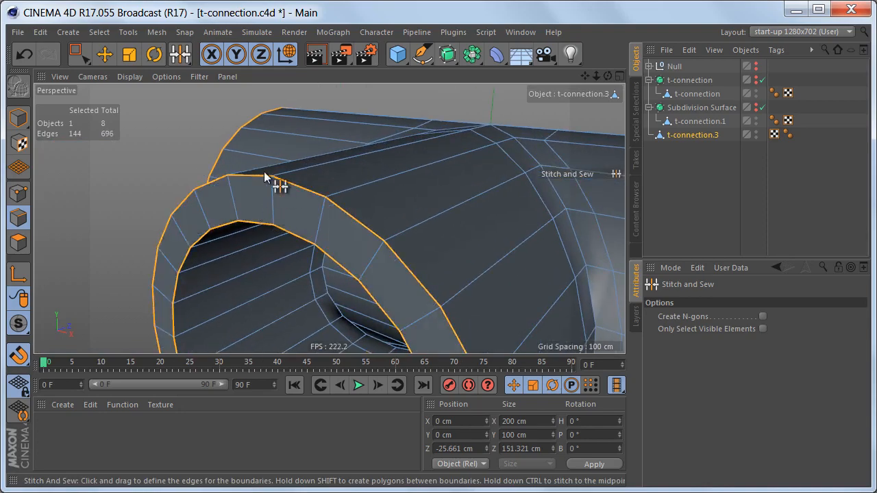
# Step: Bridge the outer and inner rims with polygons between matching points at the straight pipe's remaining open end
pyautogui.scroll(-5, 274, 182)
pyautogui.scroll(5, 270, 183)
pyautogui.keyDown('alt'); pyautogui.moveTo(199, 161); pyautogui.dragTo(323, 223, button='middle'); pyautogui.keyUp('alt')
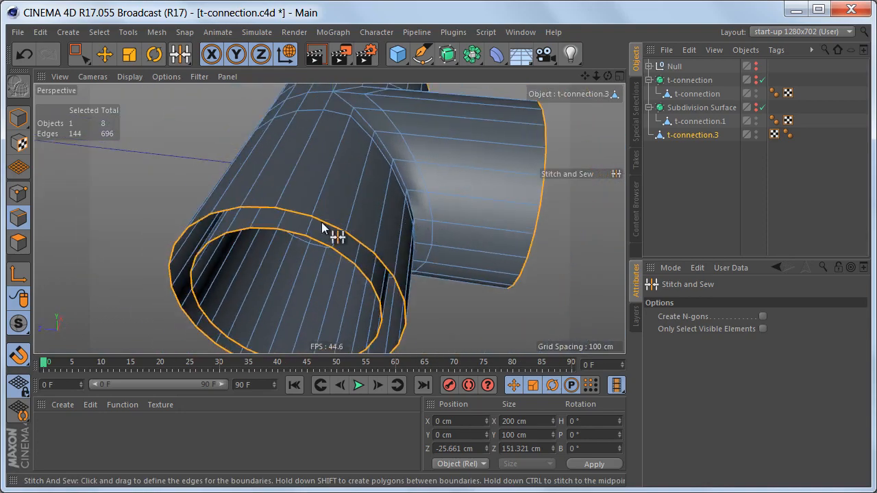
pyautogui.keyDown('alt'); pyautogui.moveTo(303, 216); pyautogui.dragTo(347, 220, button='right'); pyautogui.keyUp('alt')
pyautogui.keyDown('alt'); pyautogui.moveTo(288, 234); pyautogui.dragTo(257, 224); pyautogui.keyUp('alt')
pyautogui.moveTo(237, 185); pyautogui.dragTo(251, 220)
pyautogui.scroll(-5, 258, 251)
pyautogui.keyDown('alt'); pyautogui.moveTo(325, 235); pyautogui.dragTo(281, 218); pyautogui.keyUp('alt')
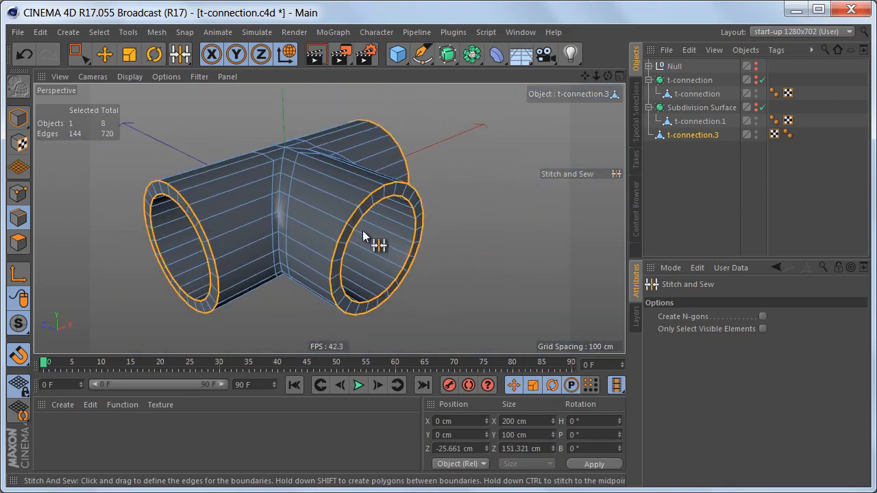
pyautogui.keyDown('alt'); pyautogui.moveTo(363, 230); pyautogui.dragTo(334, 235); pyautogui.keyUp('alt')
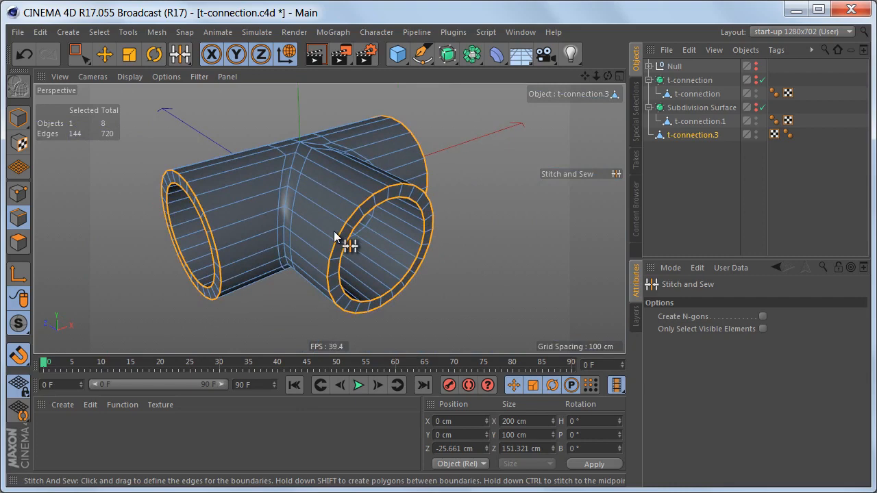
# Step: Bevel the selected rim edges of all three openings in Solid mode with a 2 cm fixed-distance offset
pyautogui.press('m')
pyautogui.press('s')
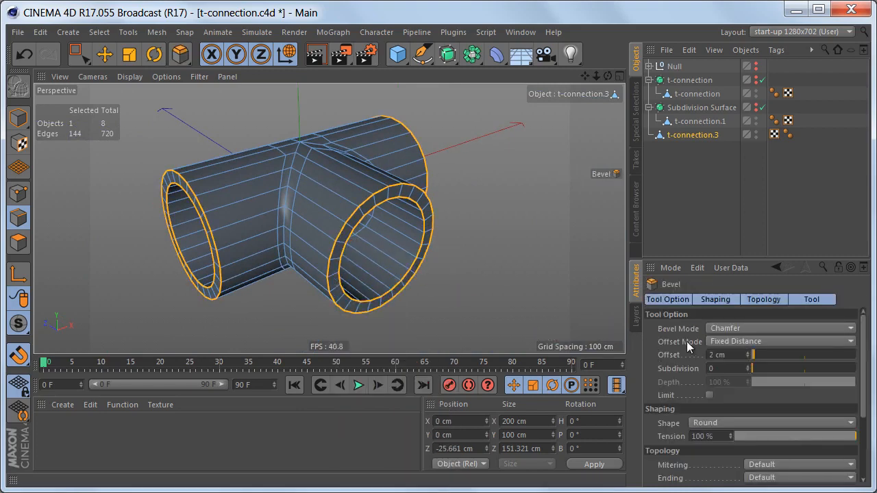
pyautogui.click(716, 330)
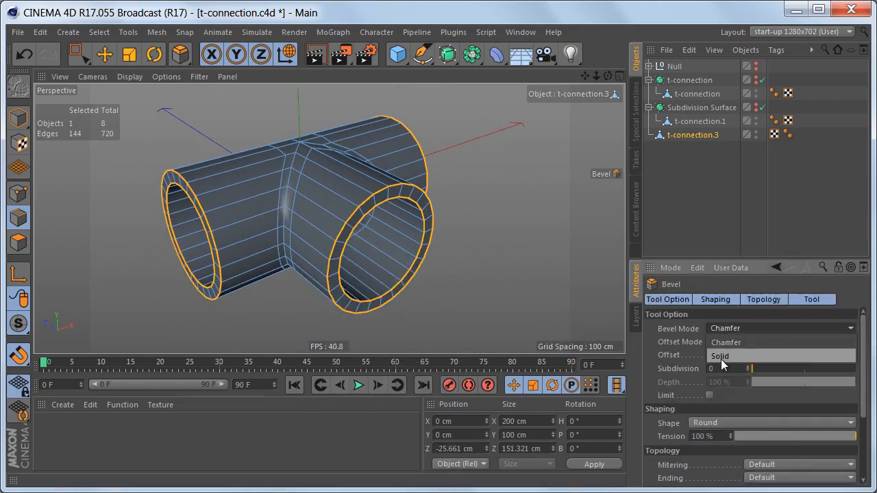
pyautogui.click(721, 359)
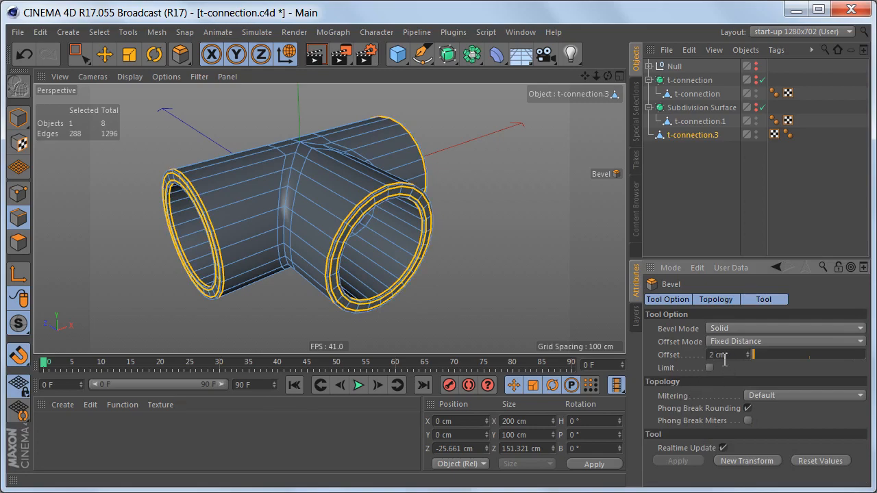
pyautogui.keyDown('alt'); pyautogui.moveTo(376, 206); pyautogui.dragTo(412, 211, button='right'); pyautogui.keyUp('alt')
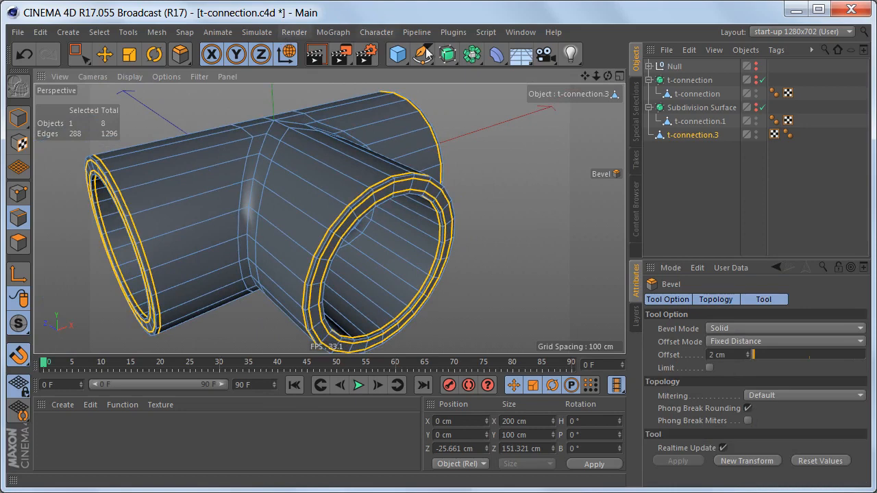
# Step: Place the beveled t-connection.3 mesh under a new Subdivision Surface, render the view and inspect the smoothed pipe from several angles
pyautogui.keyDown('alt'); pyautogui.click(447, 55); pyautogui.keyUp('alt')
pyautogui.moveTo(377, 181)
pyautogui.keyDown('alt'); pyautogui.mouseDown()
pyautogui.moveTo(423, 193)
pyautogui.moveTo(380, 202)
pyautogui.moveTo(458, 203)
pyautogui.mouseUp(); pyautogui.keyUp('alt')
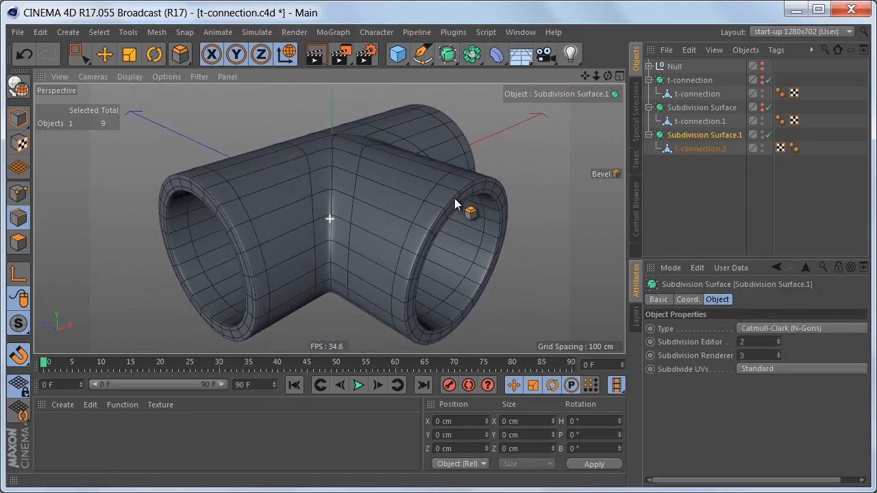
pyautogui.hotkey('ctrl', 'r')
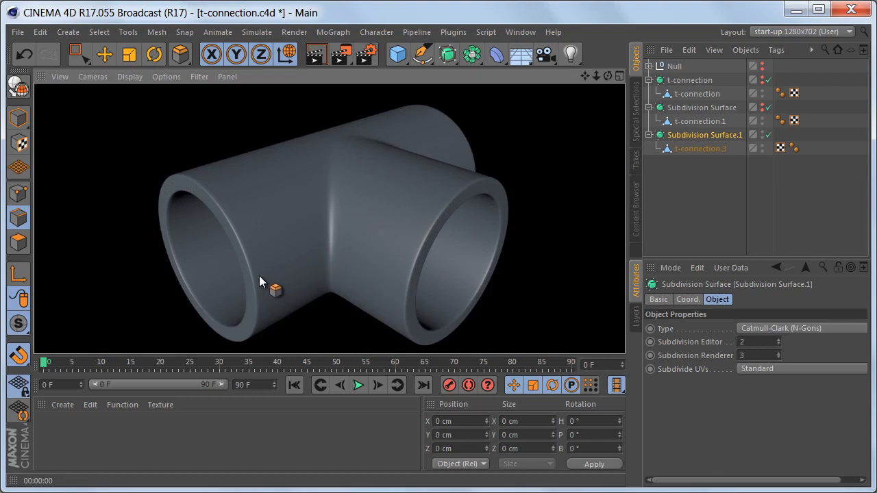
pyautogui.scroll(-5, 358, 212)
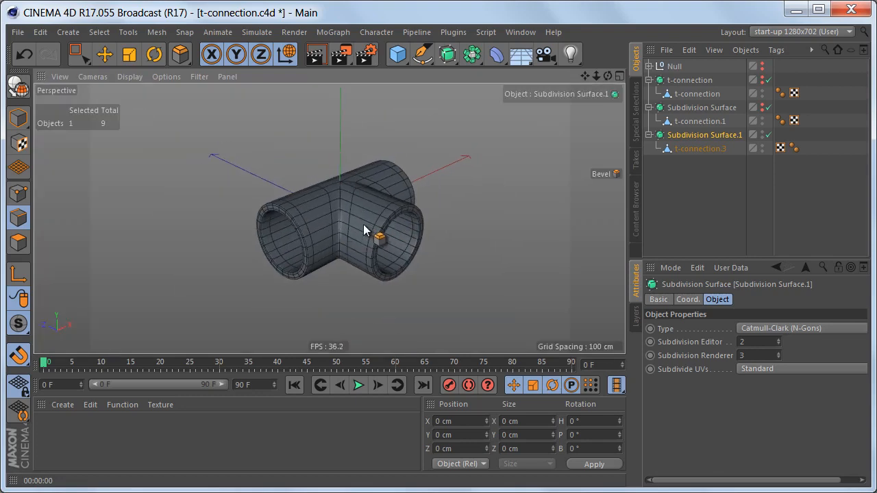
pyautogui.scroll(5, 364, 224)
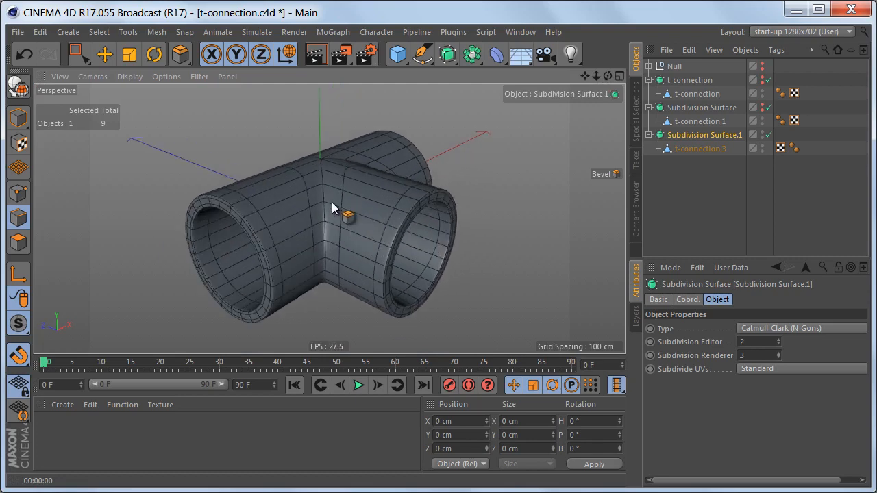
pyautogui.moveTo(317, 174)
pyautogui.keyDown('alt'); pyautogui.mouseDown()
pyautogui.moveTo(333, 191)
pyautogui.moveTo(404, 186)
pyautogui.moveTo(314, 198)
pyautogui.mouseUp(); pyautogui.keyUp('alt')
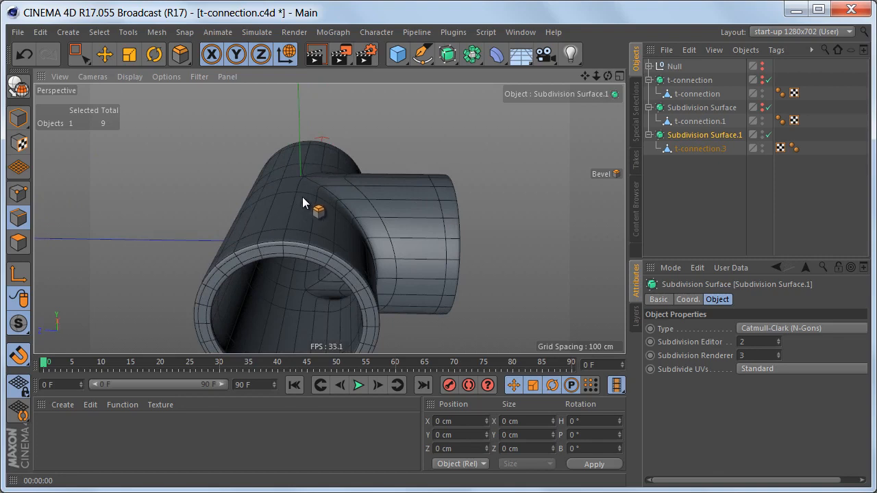
pyautogui.keyDown('alt'); pyautogui.moveTo(296, 205); pyautogui.dragTo(281, 207); pyautogui.keyUp('alt')
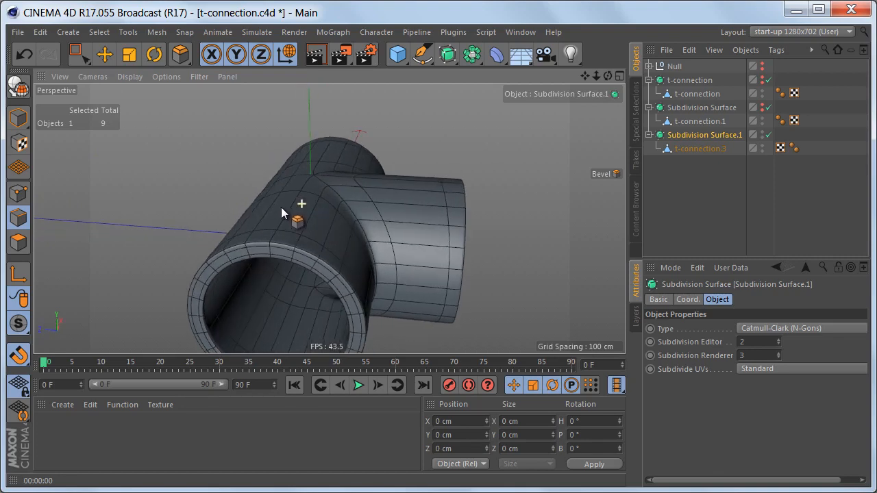
# Step: Switch to the open document T connection low res examples.c4d and select the 8 rotation segments object
pyautogui.click(520, 32)
pyautogui.click(542, 356)
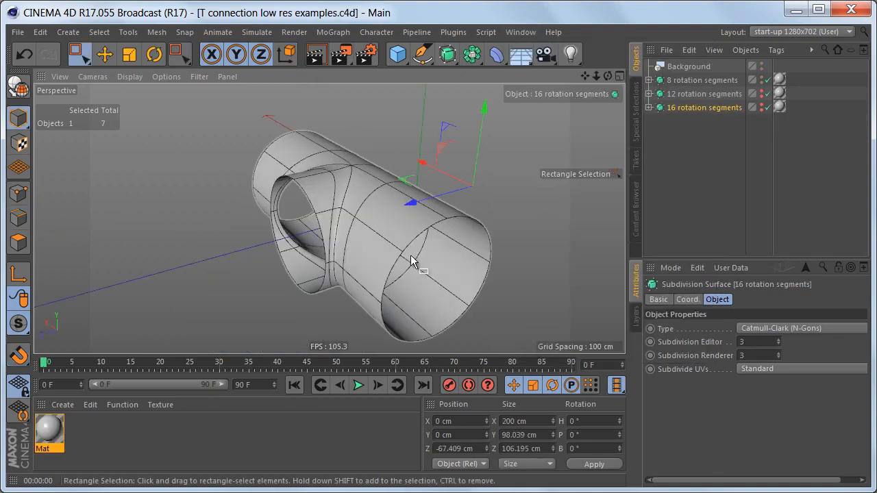
pyautogui.moveTo(418, 249)
pyautogui.keyDown('alt'); pyautogui.mouseDown()
pyautogui.moveTo(436, 245)
pyautogui.moveTo(405, 223)
pyautogui.moveTo(427, 241)
pyautogui.mouseUp(); pyautogui.keyUp('alt')
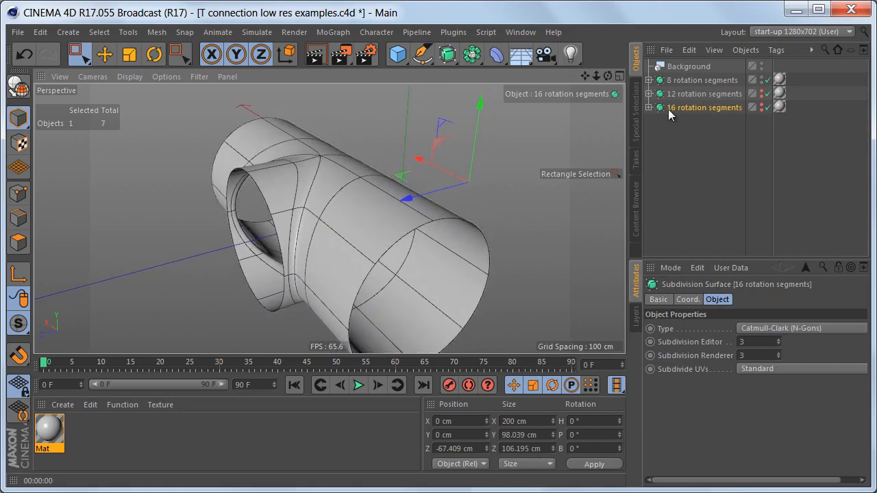
pyautogui.click(687, 84)
# Step: Examine the 8 rotation segments pipe's upper junction area up close and render the view to check its curvature
pyautogui.keyDown('alt'); pyautogui.moveTo(454, 199); pyautogui.dragTo(396, 212); pyautogui.keyUp('alt')
pyautogui.keyDown('alt'); pyautogui.moveTo(357, 170); pyautogui.dragTo(405, 237); pyautogui.keyUp('alt')
pyautogui.keyDown('alt'); pyautogui.moveTo(369, 220); pyautogui.dragTo(494, 197, button='right'); pyautogui.keyUp('alt')
pyautogui.keyDown('alt'); pyautogui.moveTo(494, 196); pyautogui.dragTo(402, 182); pyautogui.keyUp('alt')
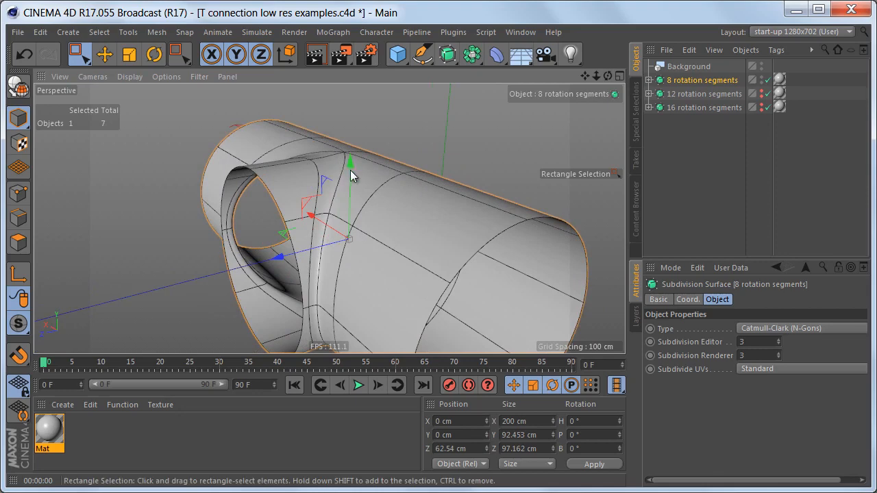
pyautogui.keyDown('alt'); pyautogui.moveTo(386, 188); pyautogui.dragTo(343, 203); pyautogui.keyUp('alt')
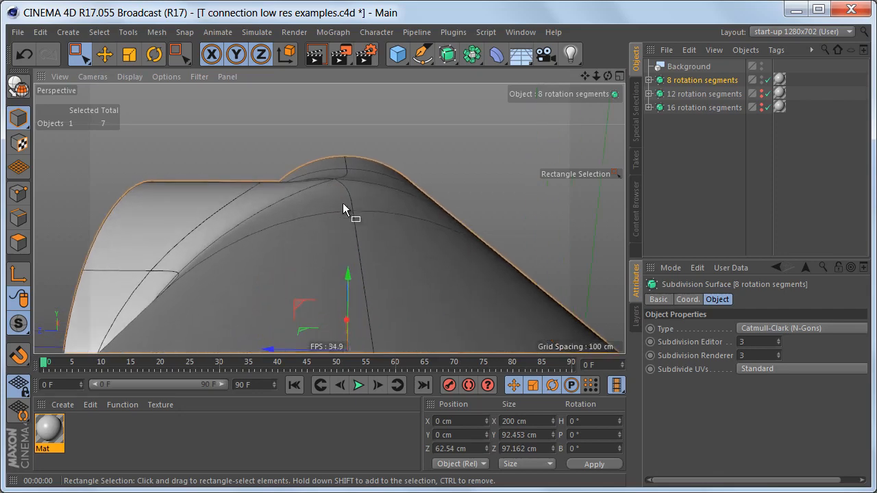
pyautogui.hotkey('ctrl', 'r')
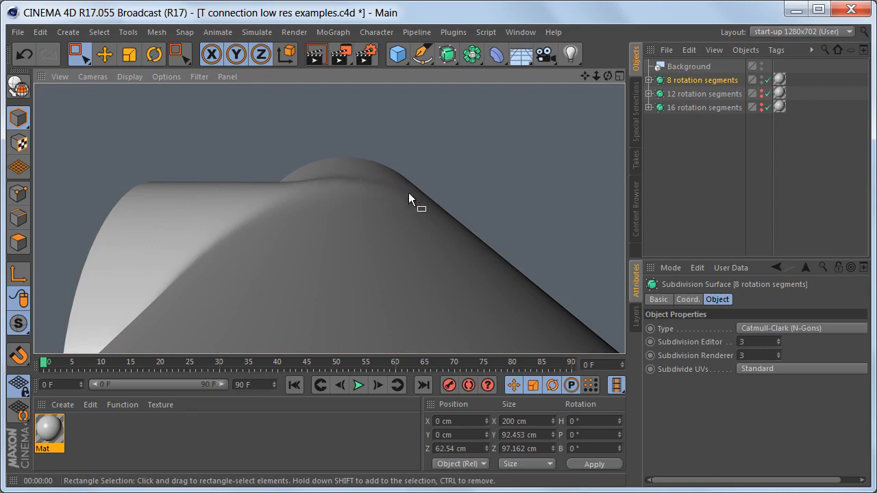
pyautogui.keyDown('alt'); pyautogui.moveTo(350, 195); pyautogui.dragTo(416, 226); pyautogui.keyUp('alt')
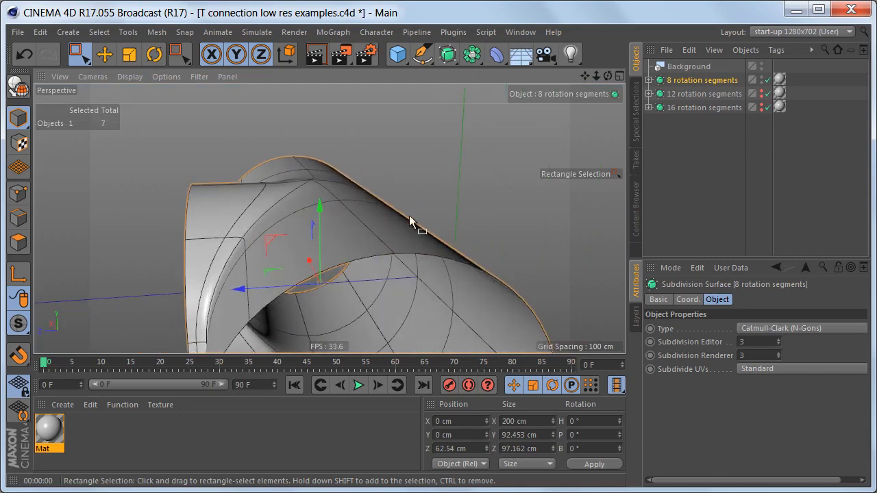
# Step: Make the 12 rotation segments object visible beside the 8-segment version
pyautogui.click(695, 94)
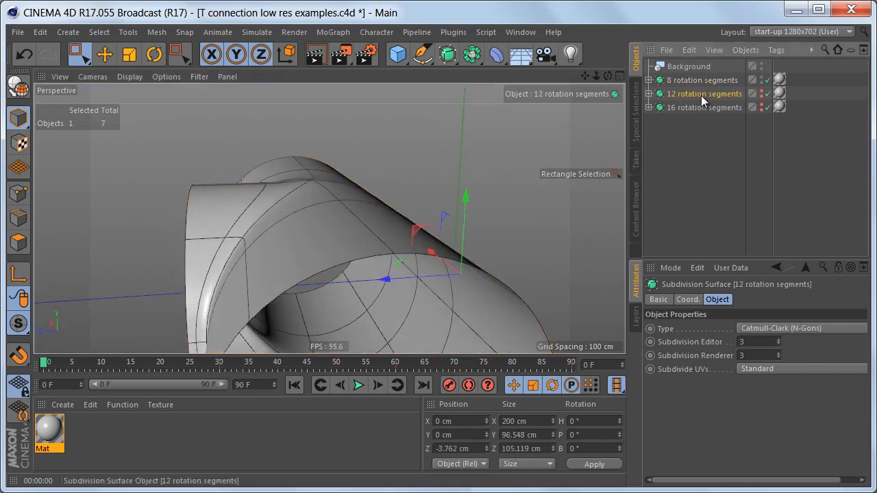
pyautogui.click(761, 91)
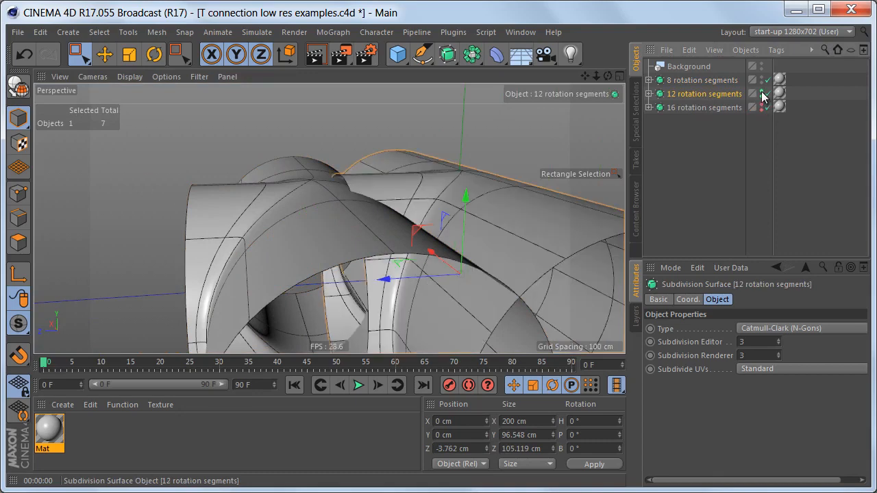
pyautogui.keyDown('alt'); pyautogui.moveTo(513, 162); pyautogui.dragTo(440, 202); pyautogui.keyUp('alt')
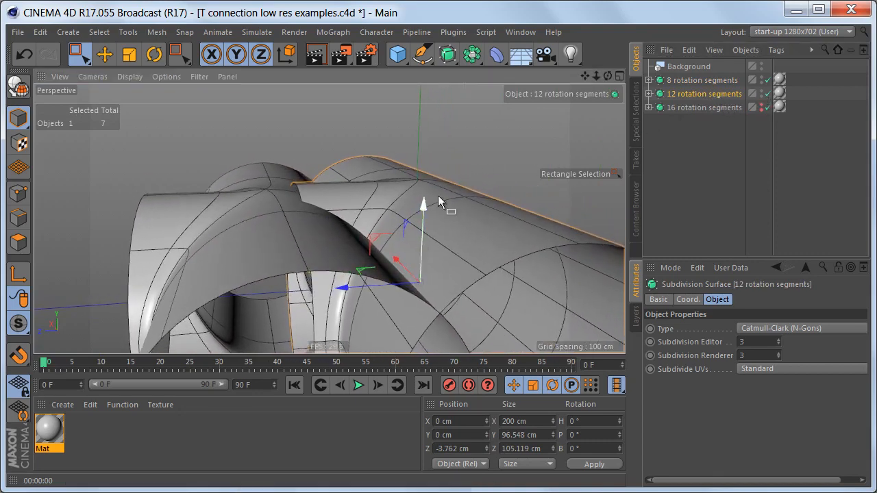
# Step: Compare the upper profiles of the 8 and 12 rotation segments pipes in the Right view, including a rendered view
pyautogui.middleClick(390, 216)
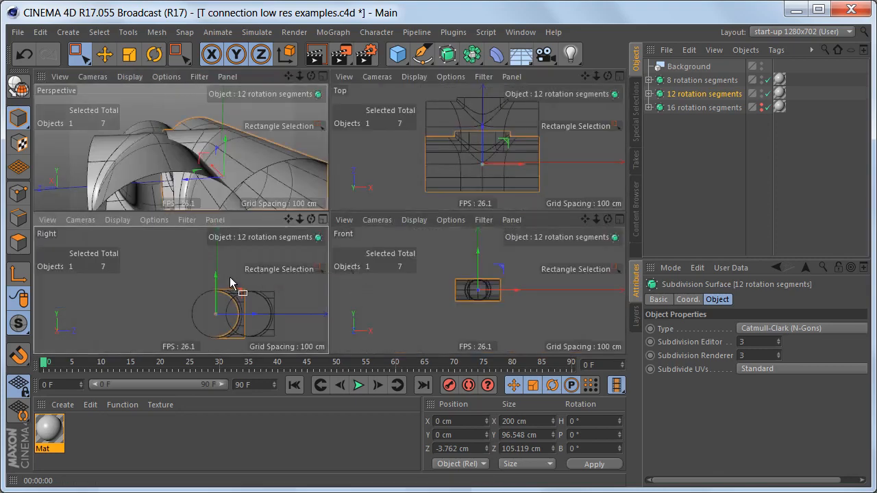
pyautogui.middleClick(246, 288)
pyautogui.keyDown('alt'); pyautogui.moveTo(429, 253); pyautogui.dragTo(495, 253, button='right'); pyautogui.keyUp('alt')
pyautogui.keyDown('alt'); pyautogui.moveTo(493, 254); pyautogui.dragTo(376, 255, button='middle'); pyautogui.keyUp('alt')
pyautogui.moveTo(426, 224)
pyautogui.keyDown('alt'); pyautogui.mouseDown(button='right')
pyautogui.moveTo(459, 231)
pyautogui.moveTo(459, 246)
pyautogui.moveTo(427, 241)
pyautogui.mouseUp(button='right'); pyautogui.keyUp('alt')
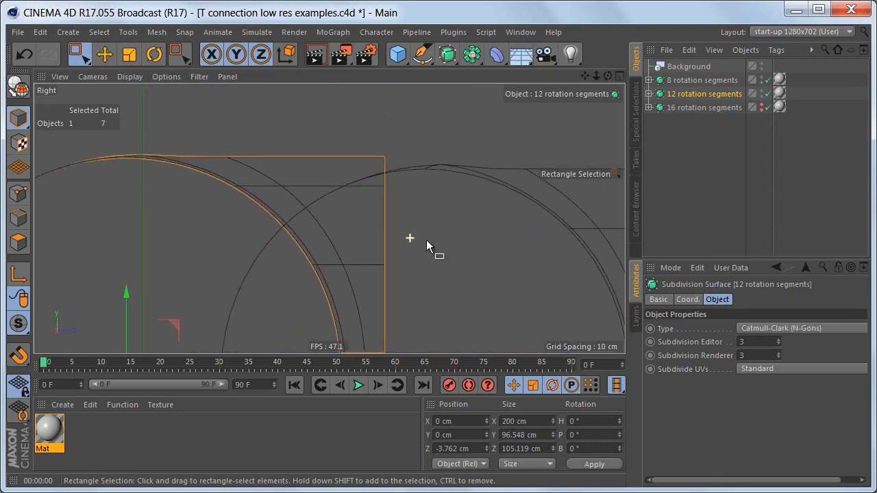
pyautogui.hotkey('ctrl', 'r')
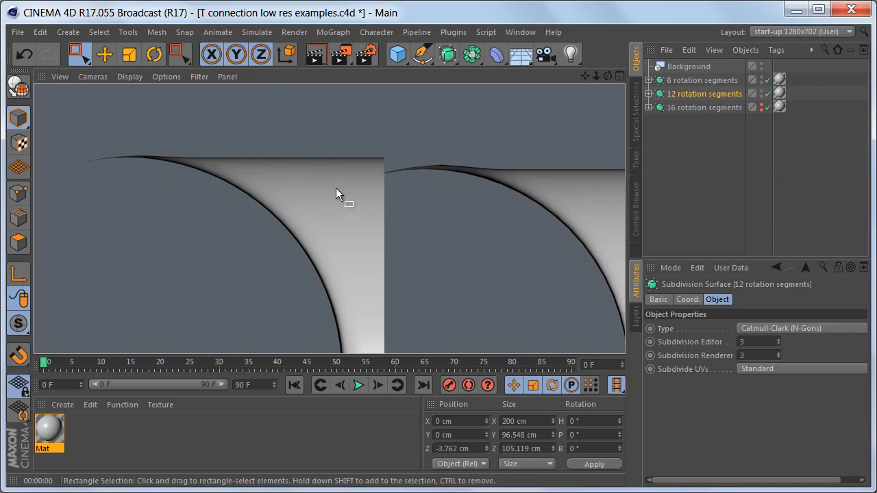
pyautogui.press('F3')
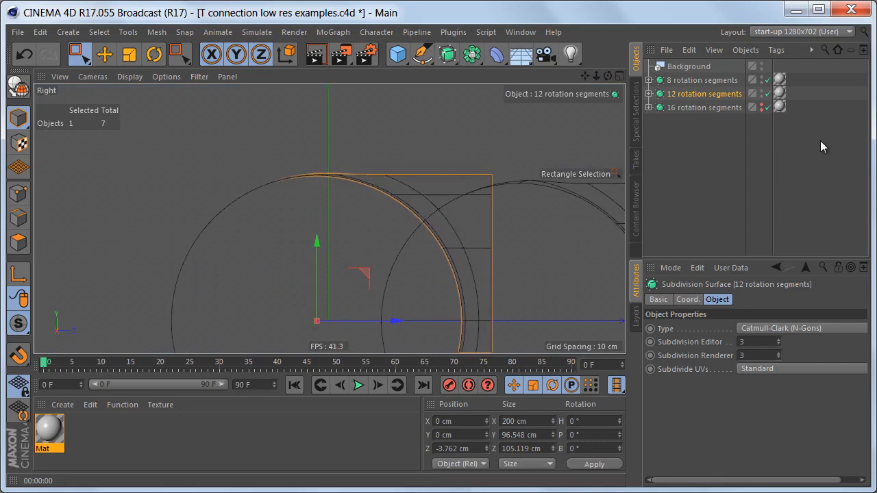
# Step: Make the 16 rotation segments object visible and render its upper profile in the Right view against the 12-segment version
pyautogui.click(725, 109)
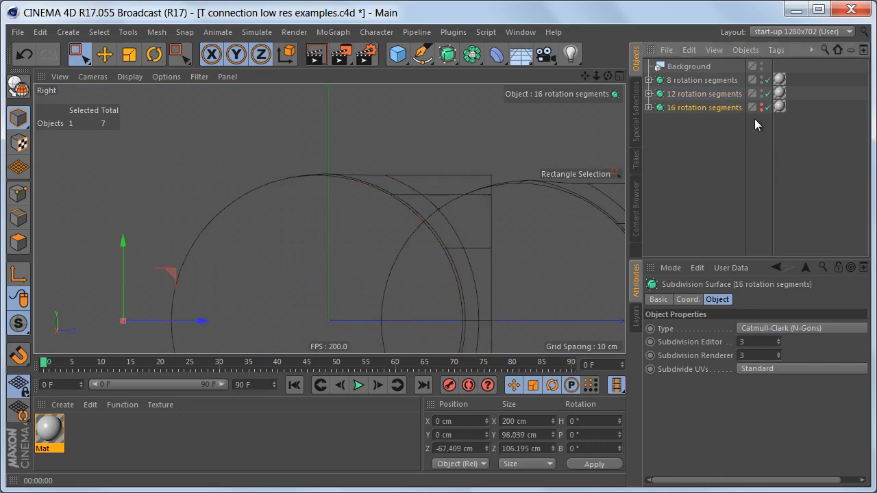
pyautogui.click(760, 107)
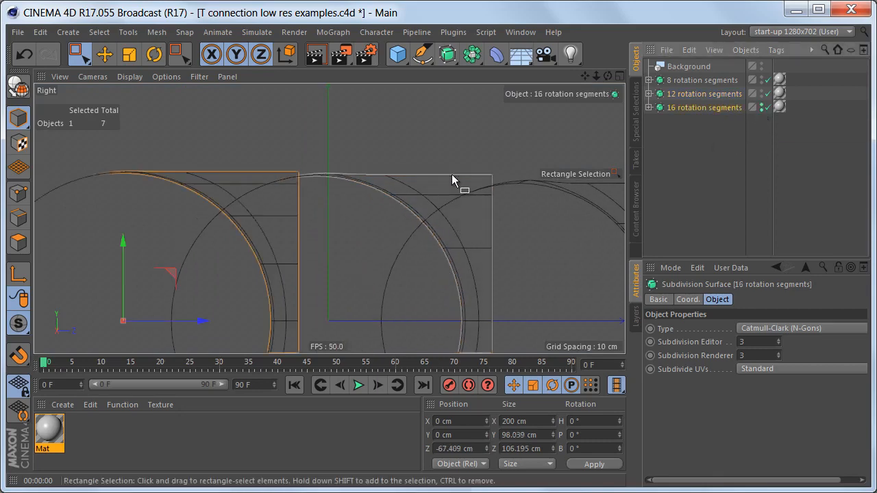
pyautogui.scroll(1, 350, 212)
pyautogui.scroll(2, 359, 215)
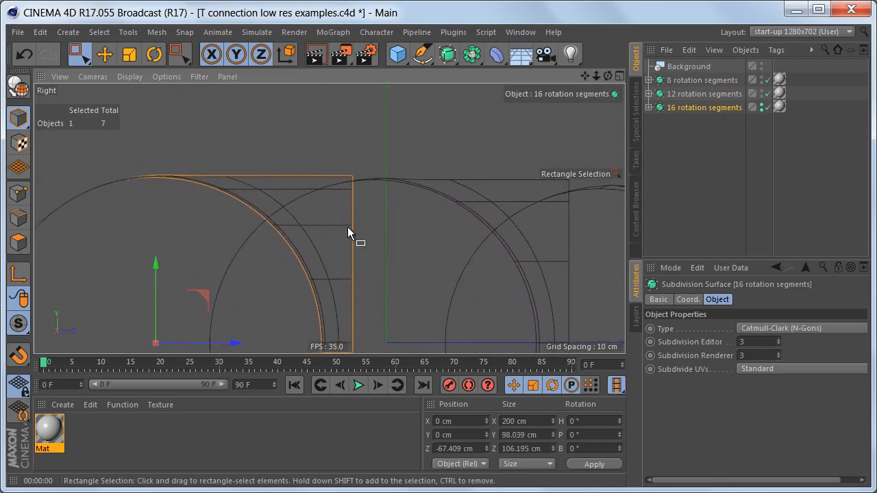
pyautogui.hotkey('ctrl', 'r')
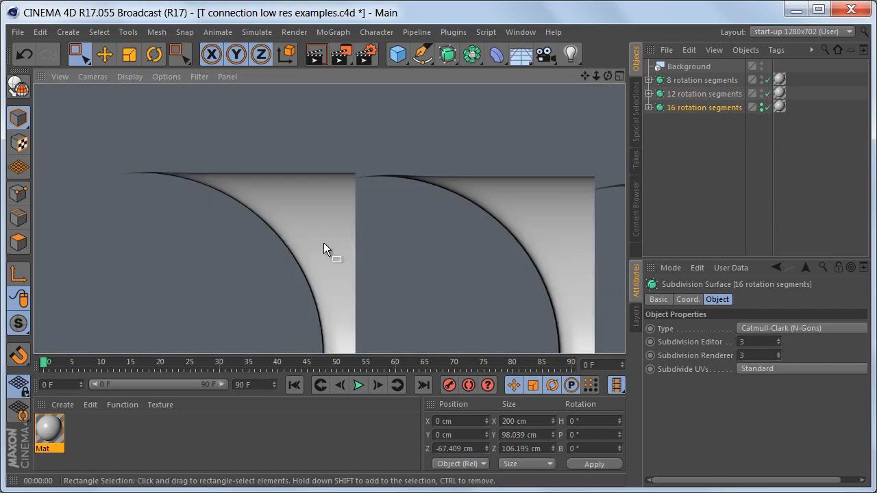
pyautogui.scroll(3, 343, 216)
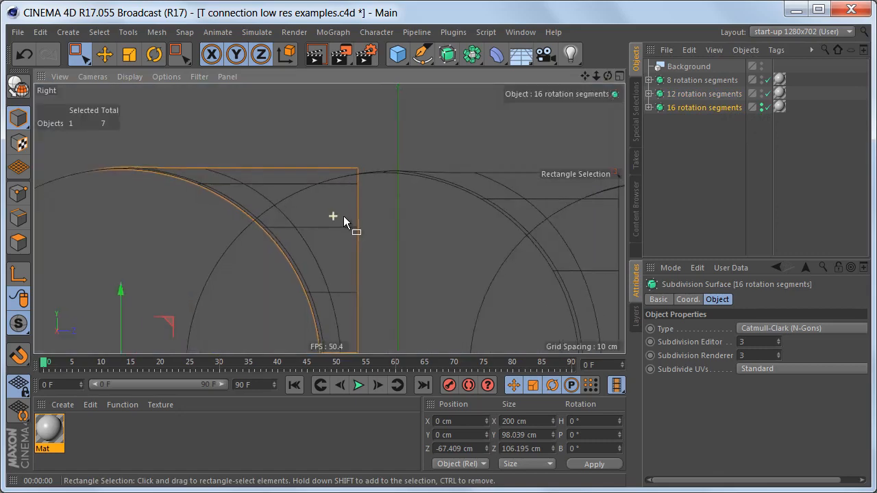
pyautogui.hotkey('ctrl', 'r')
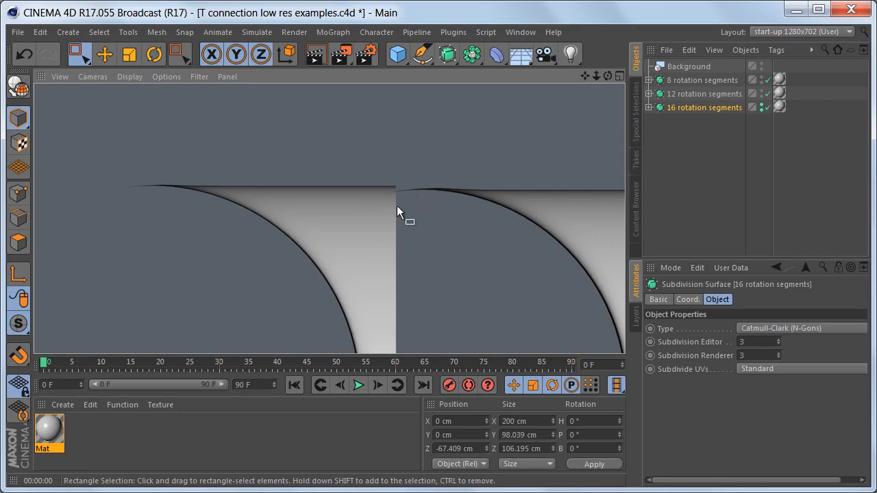
# Step: Return to the Perspective view and look at all three T-connection examples together
pyautogui.middleClick(397, 205)
pyautogui.middleClick(274, 168)
pyautogui.scroll(-3, 267, 210)
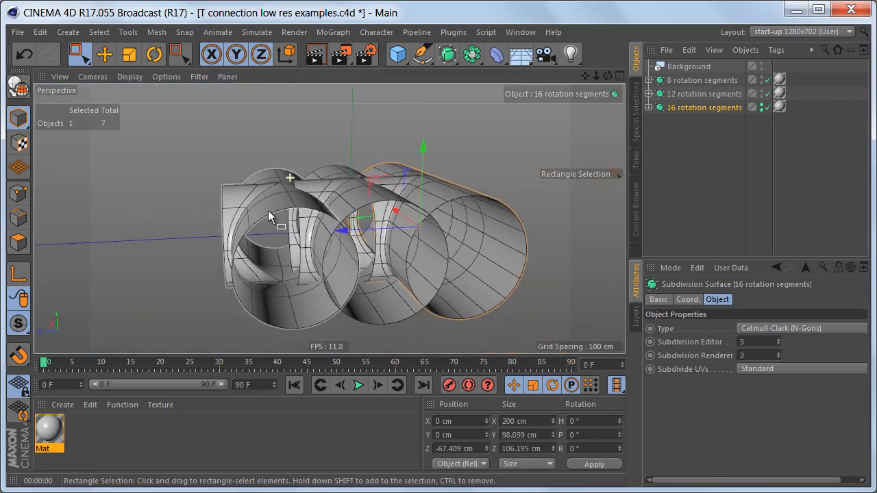
pyautogui.keyDown('alt'); pyautogui.moveTo(268, 211); pyautogui.dragTo(333, 237); pyautogui.keyUp('alt')
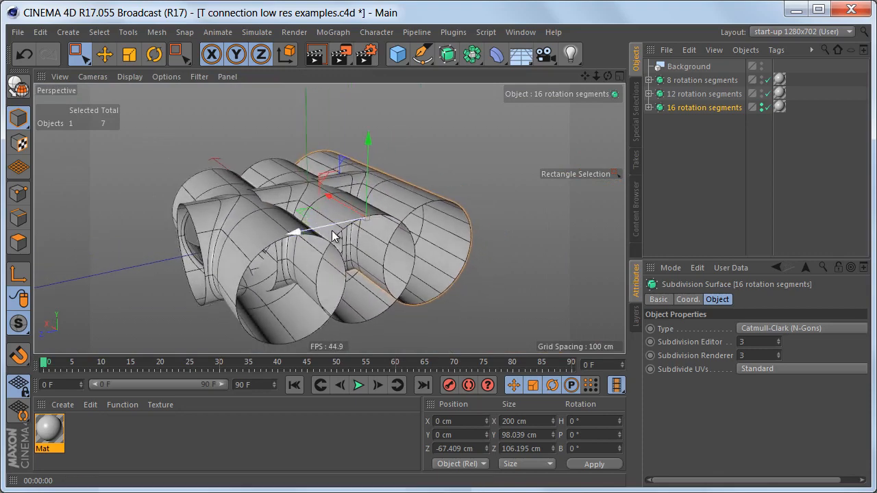